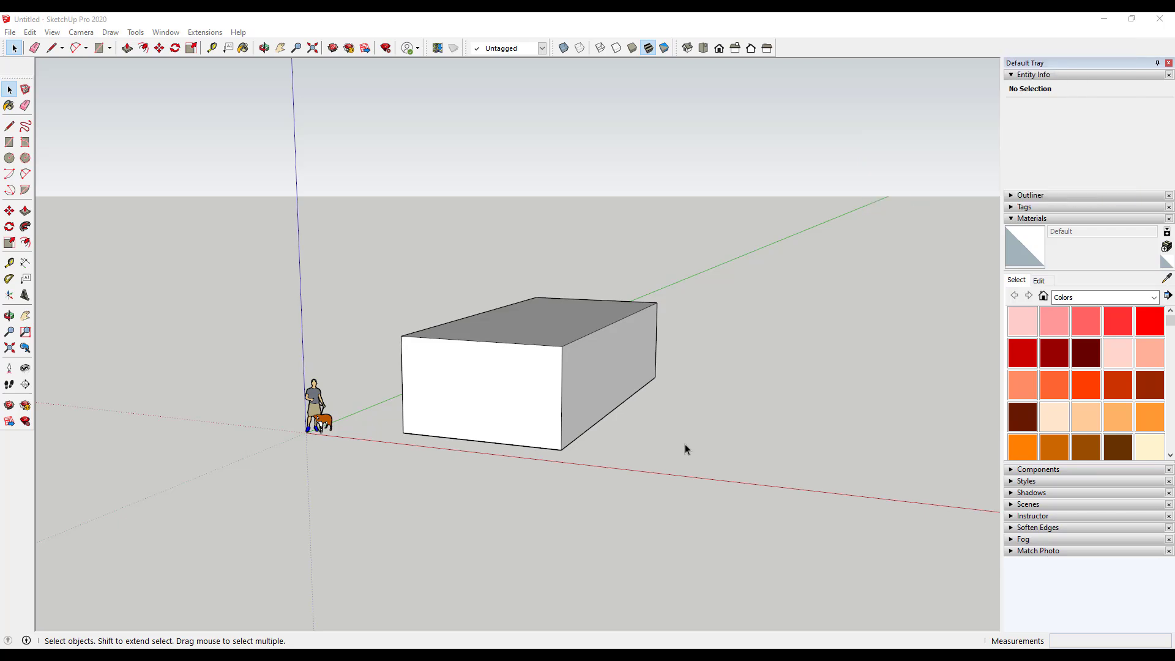
- Start a Gable-Ended Roof on the box from the two top corners of its front end and the far top corner of the right side
middle_drag(703, 435, 686, 440)
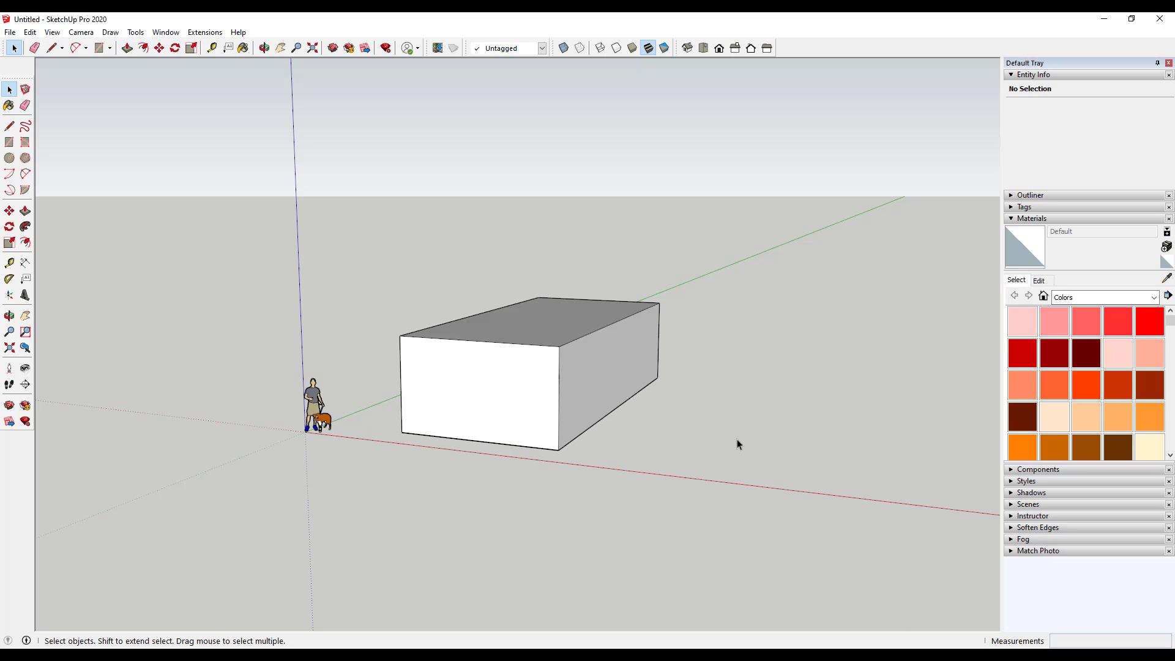
middle_drag(748, 454, 745, 442)
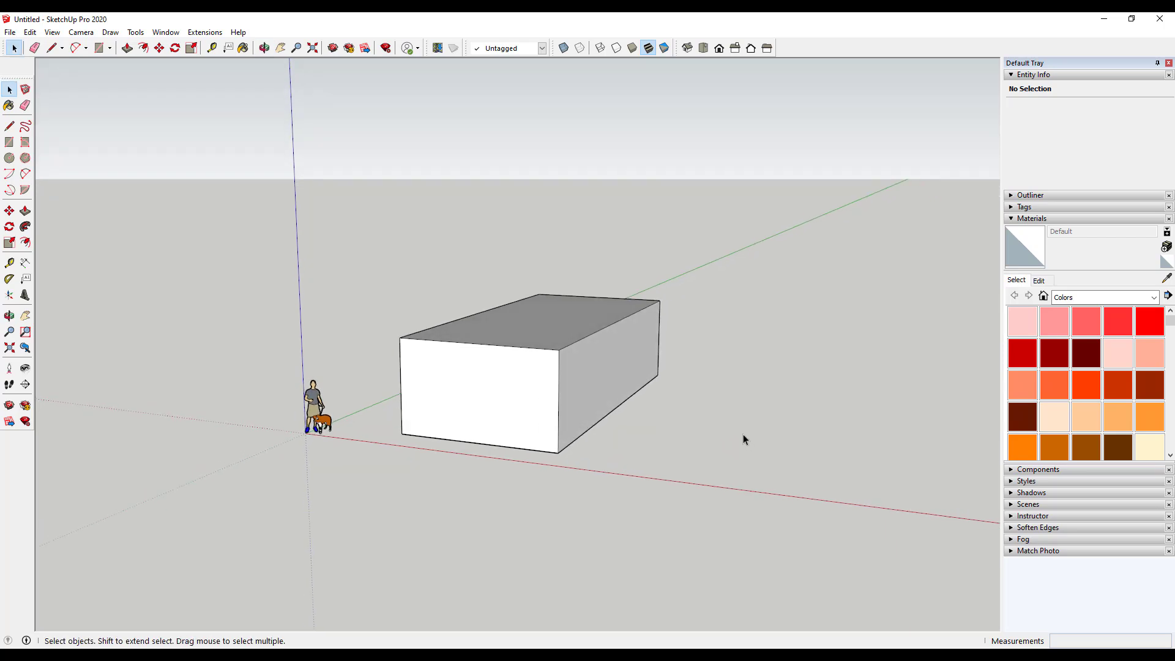
click(205, 34)
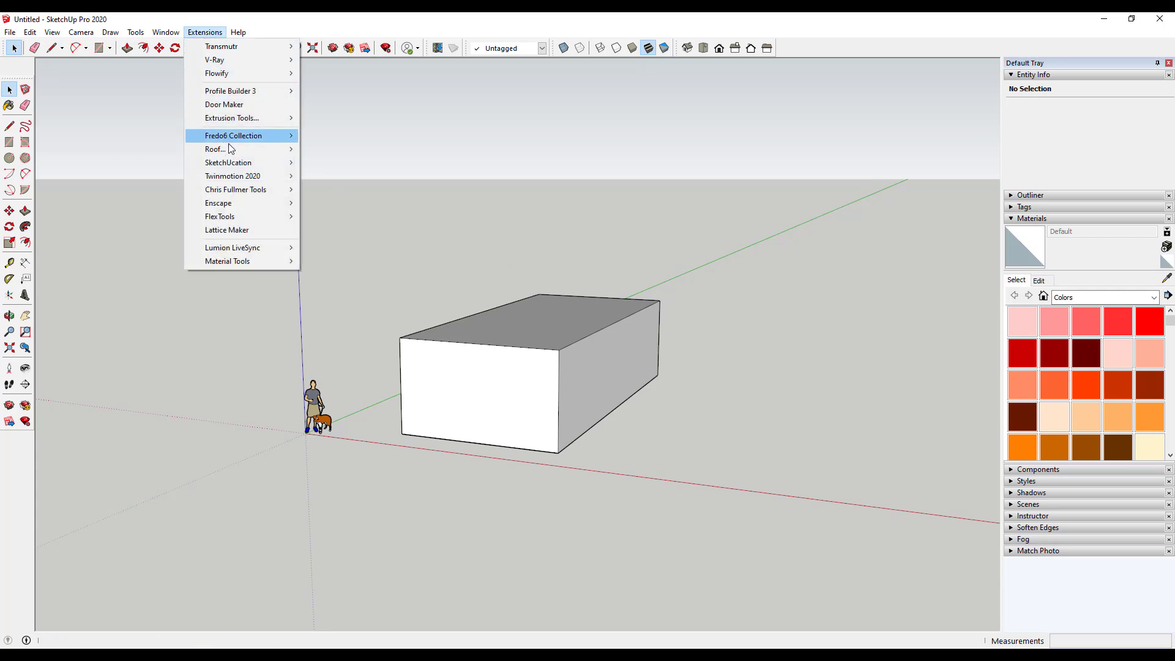
mouse_move(231, 152)
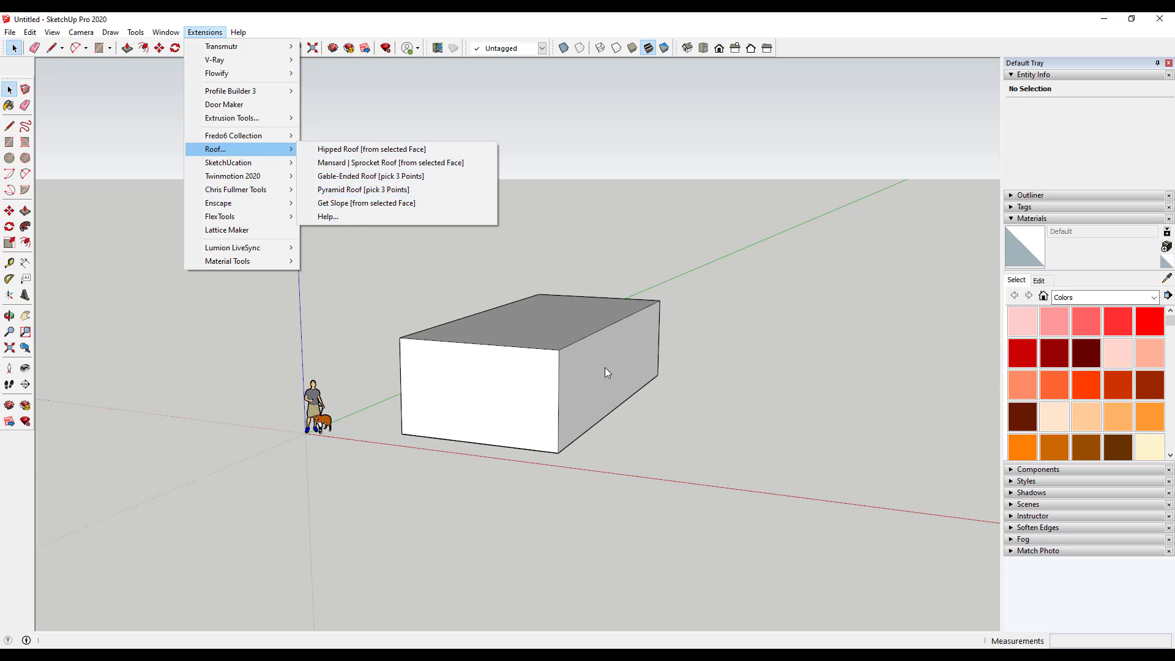
click(377, 175)
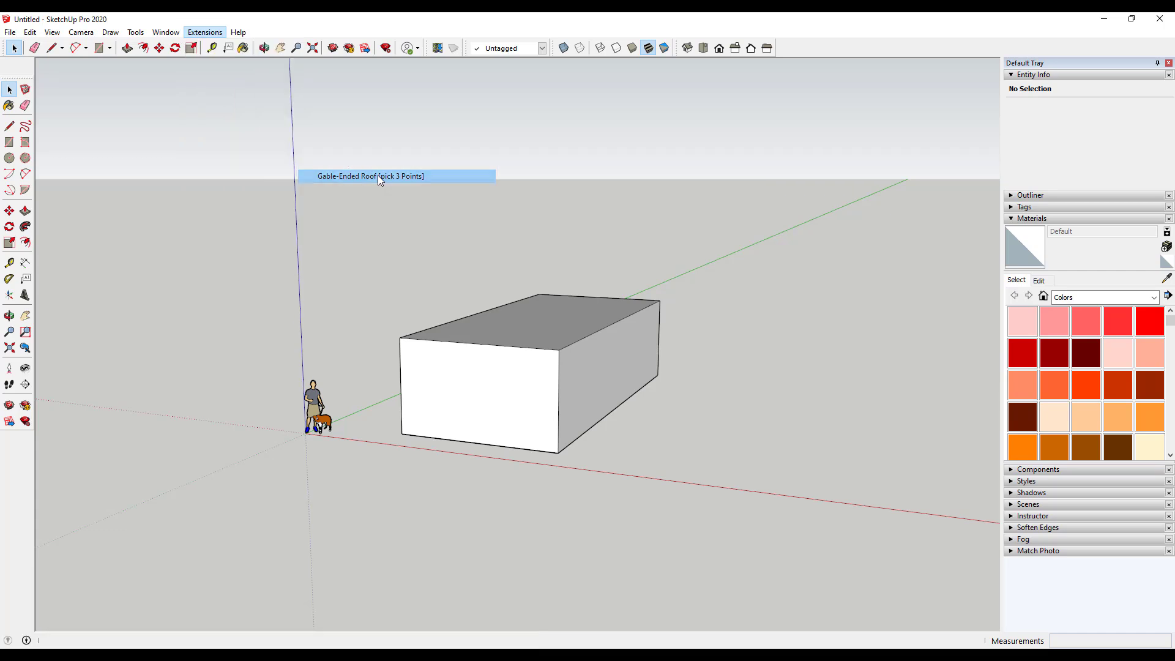
middle_drag(538, 253, 544, 275)
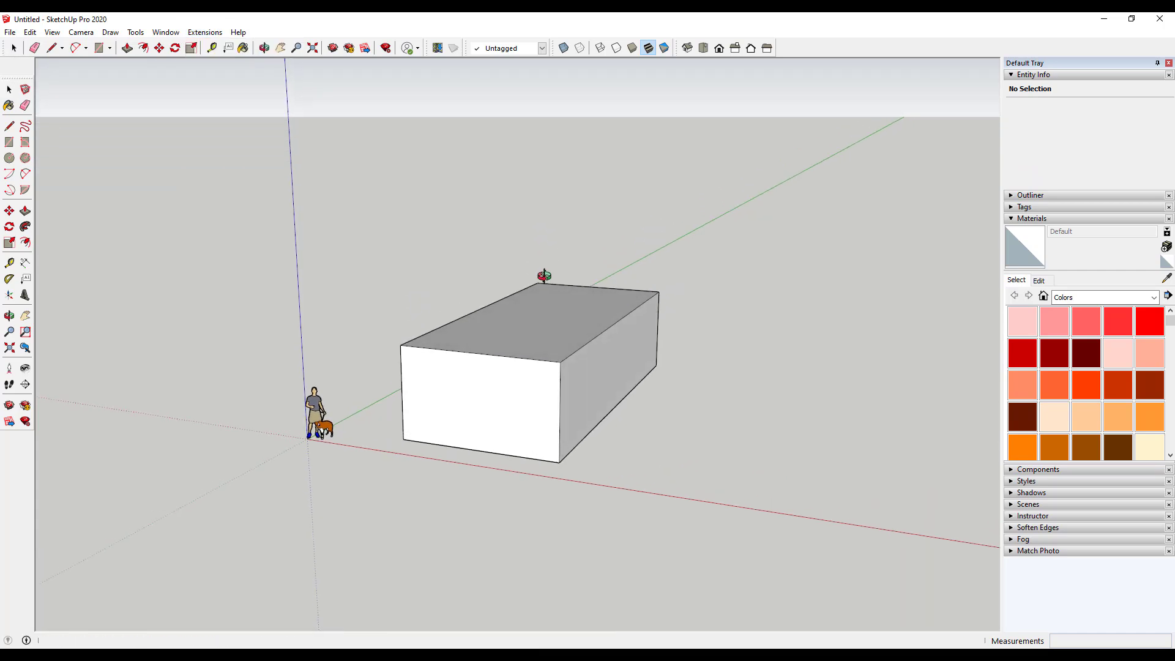
click(400, 345)
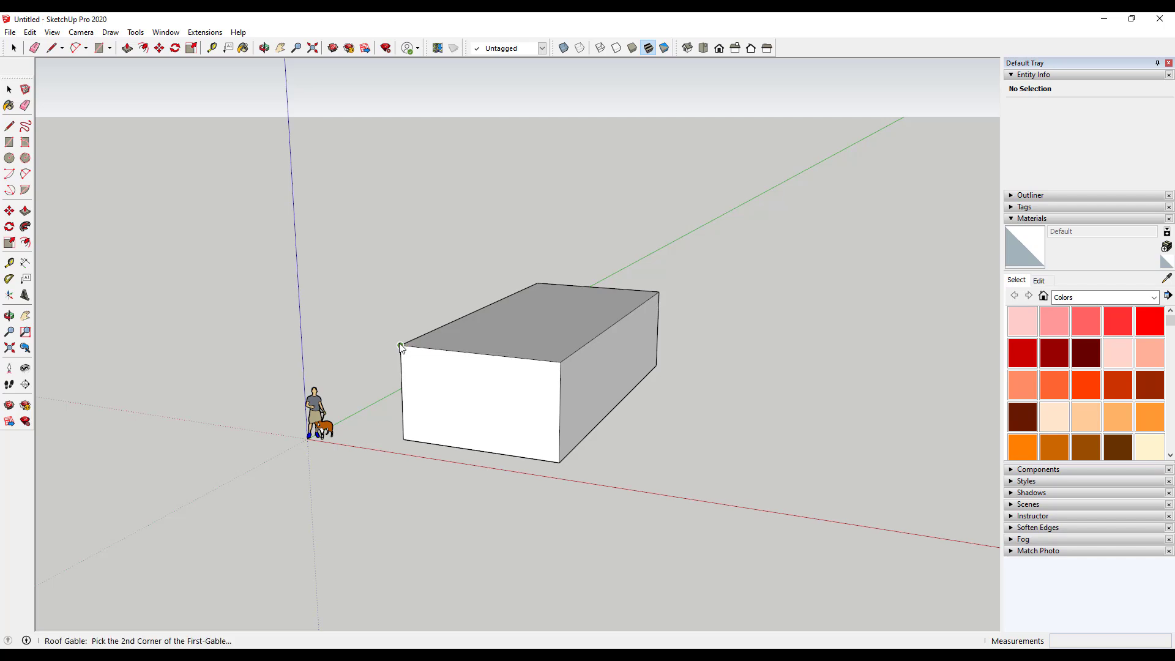
click(561, 365)
click(659, 293)
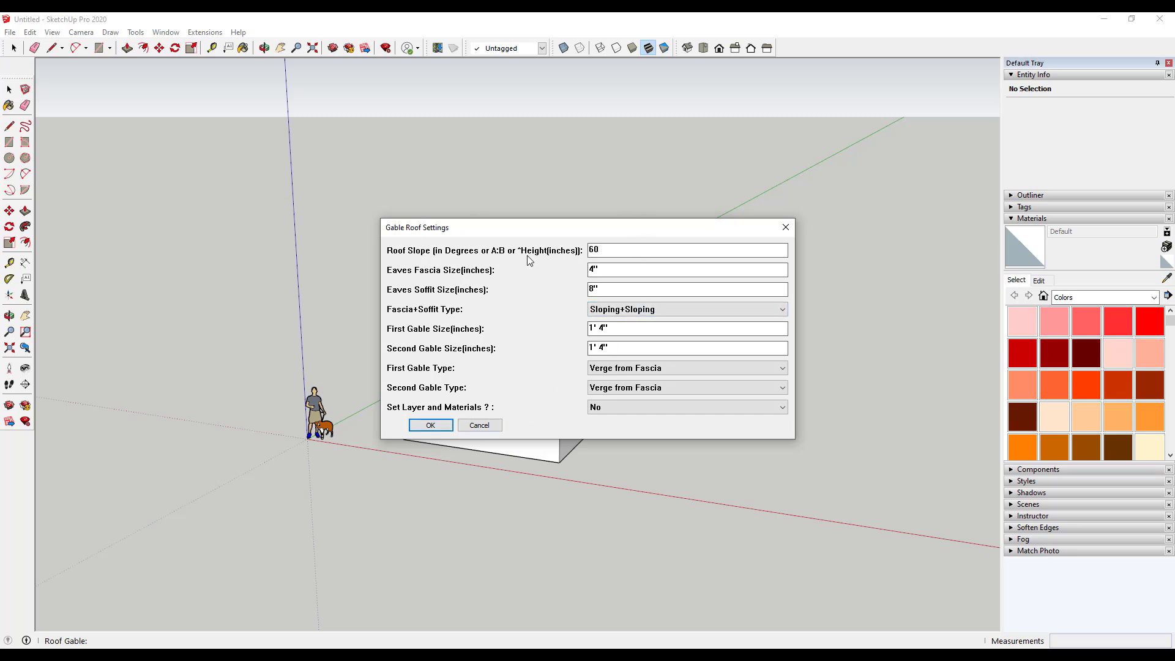
- Create the gable roof with a 1:3 slope, a 12-inch eaves soffit and the Vertical+Sloping fascia and soffit type
double_click(609, 248)
text(1:3)
double_click(611, 289)
text(12)
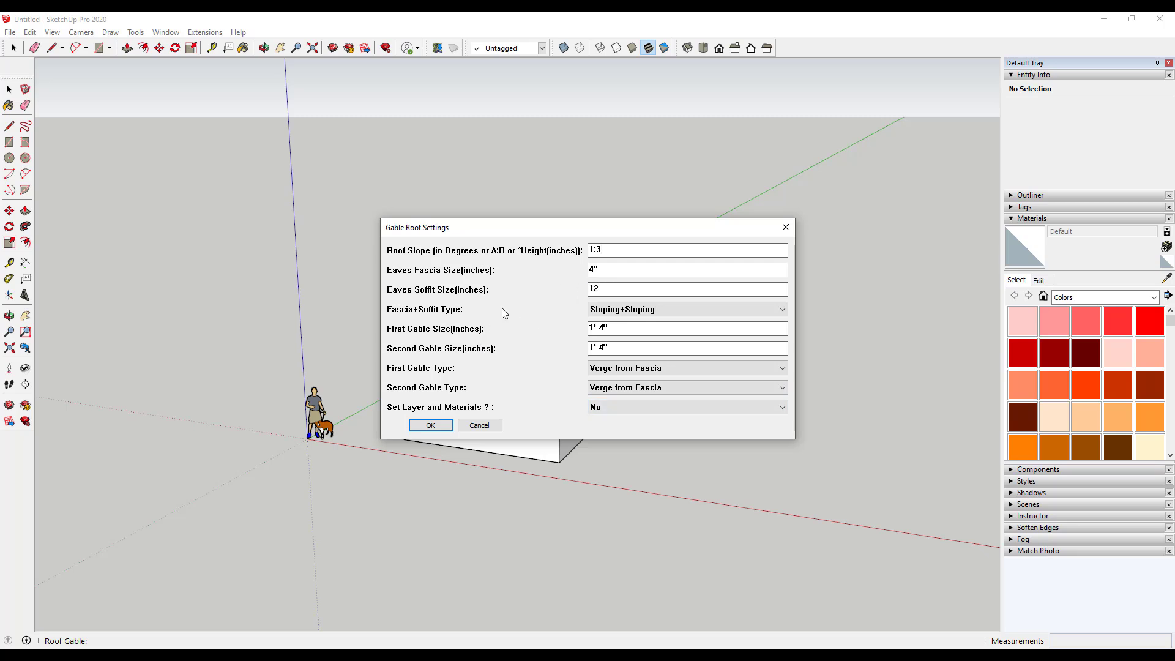
click(641, 314)
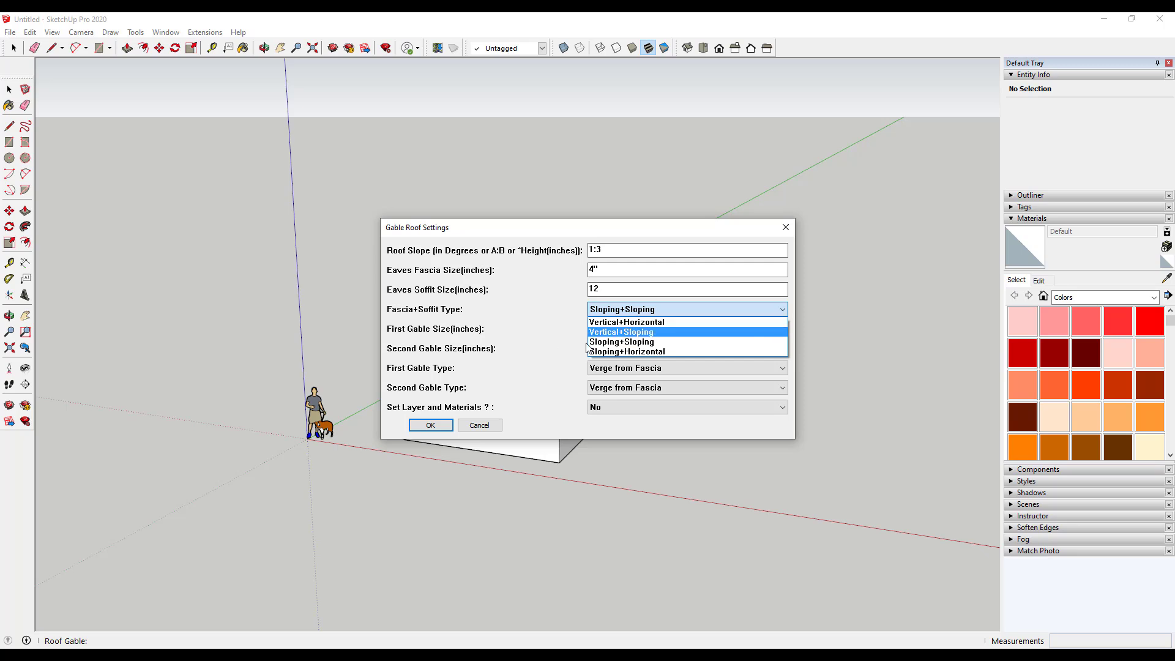
click(631, 333)
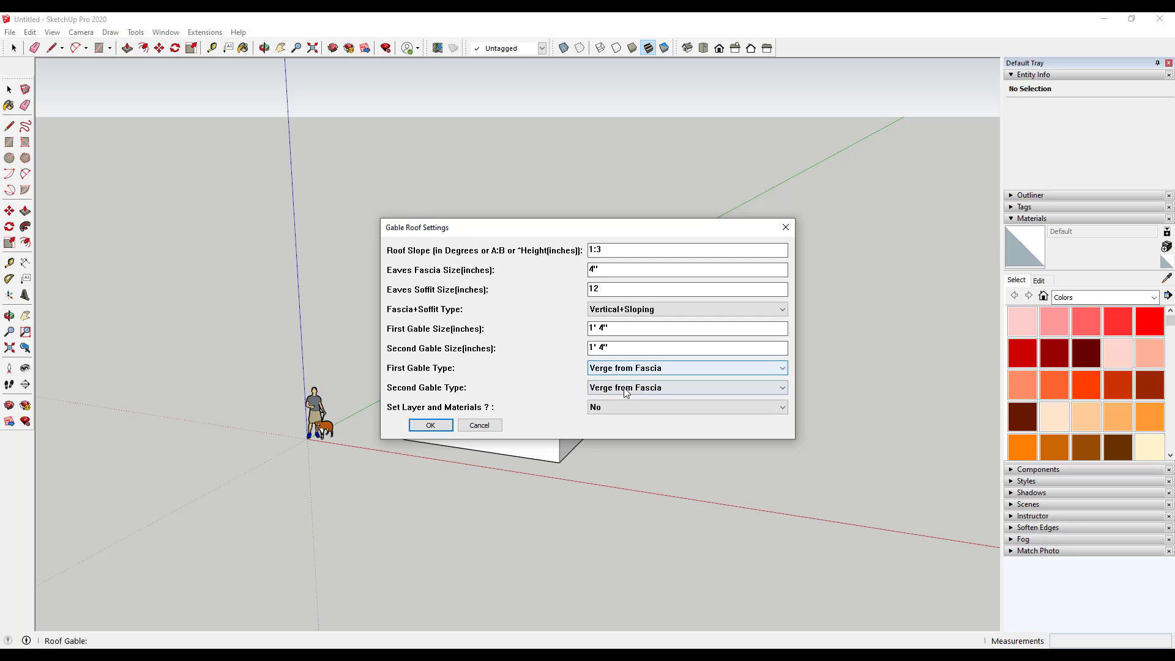
click(431, 425)
middle_drag(623, 421, 541, 331)
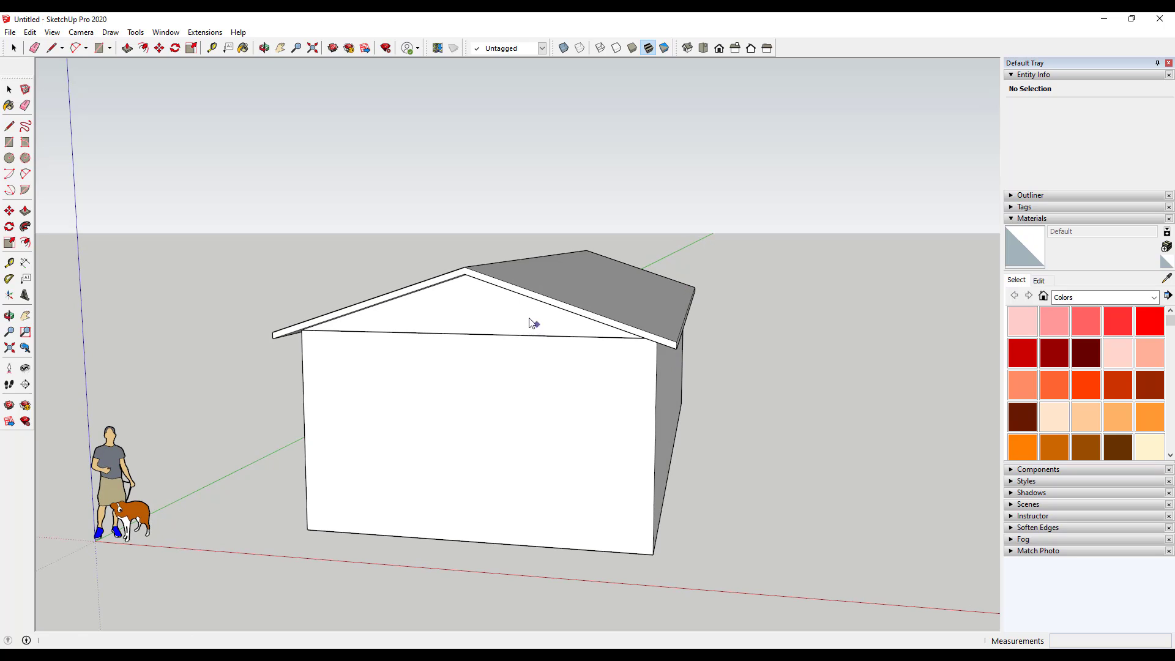
- Delete the gable roof from the box
key(space)
click(532, 323)
key(Delete)
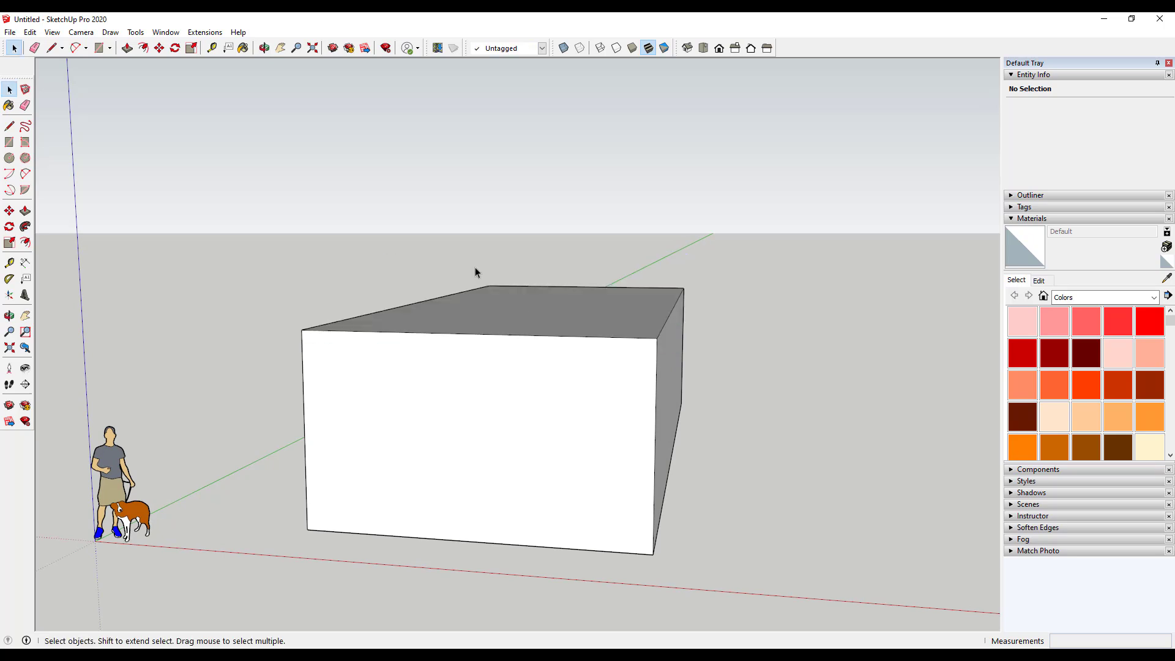
- Create a new Gable-Ended Roof from the same three top corners of the box with a roof slope of 1:2
click(195, 32)
mouse_move(236, 152)
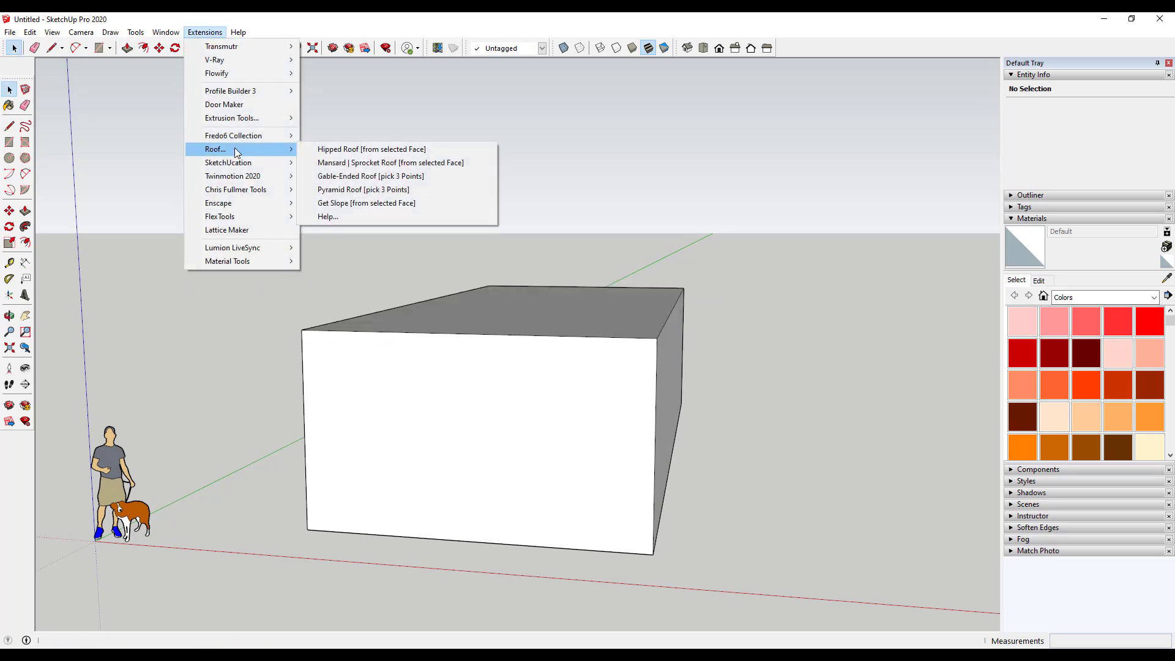
click(369, 178)
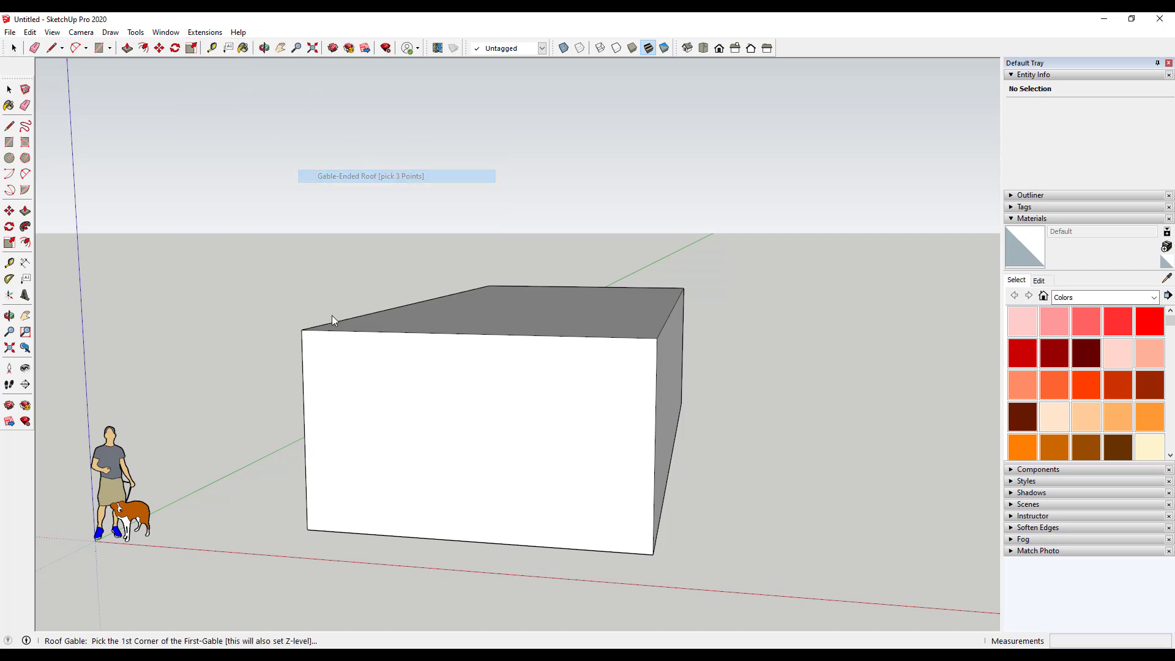
click(302, 332)
click(657, 338)
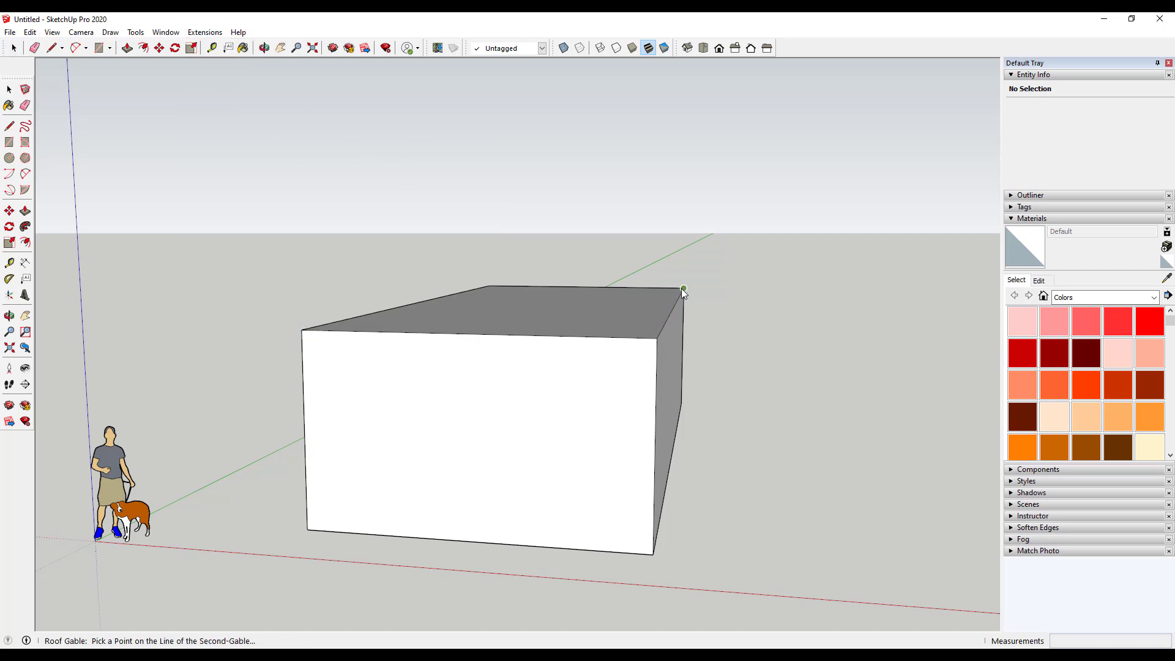
click(684, 289)
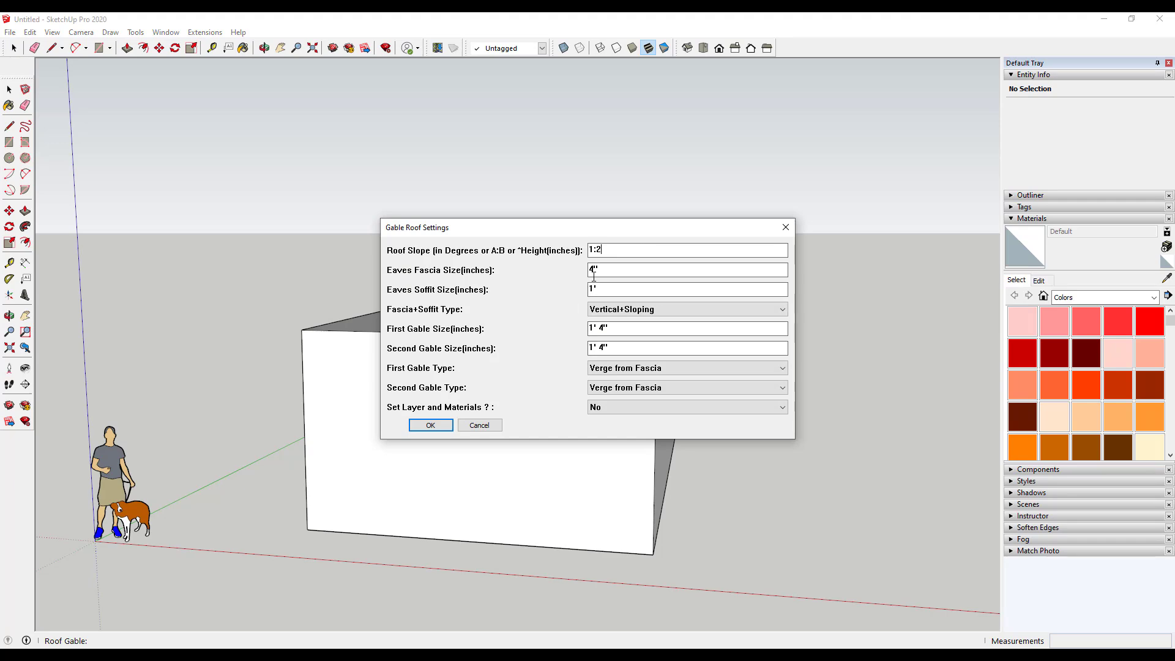
click(430, 425)
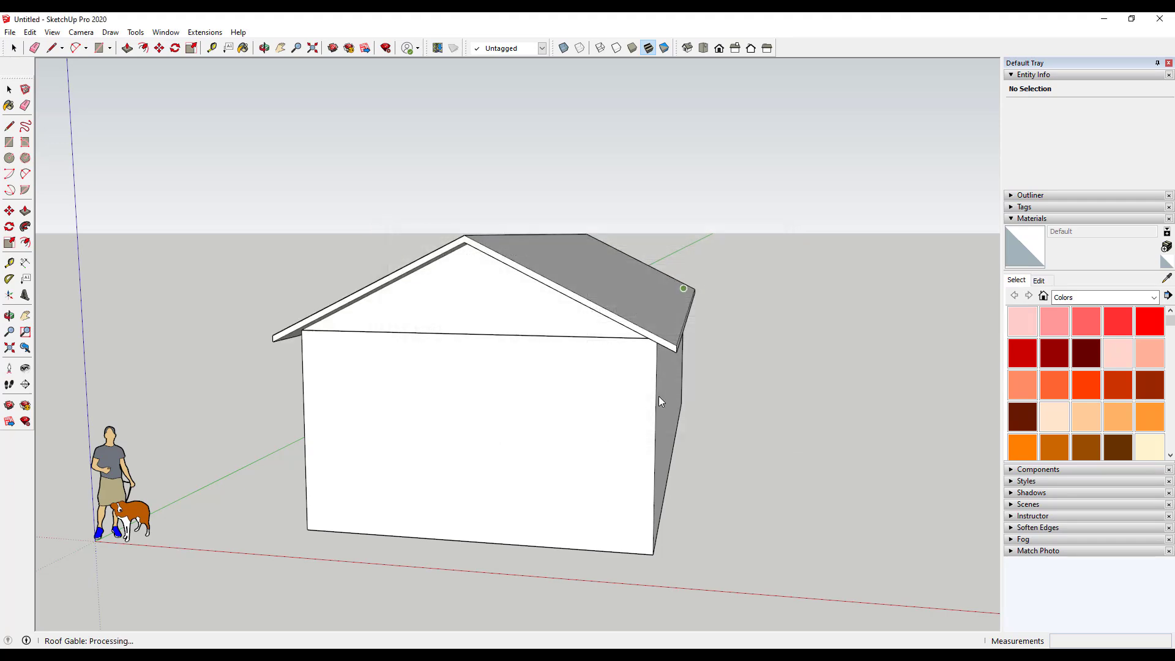
middle_drag(660, 402, 671, 432)
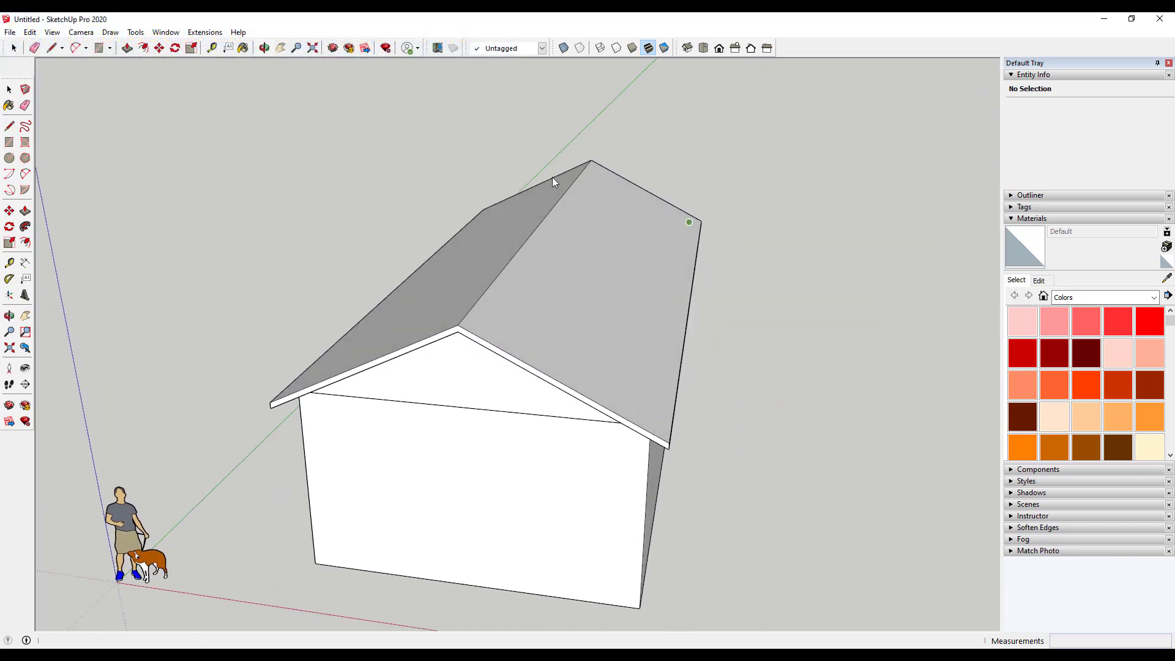
middle_drag(636, 316, 593, 210)
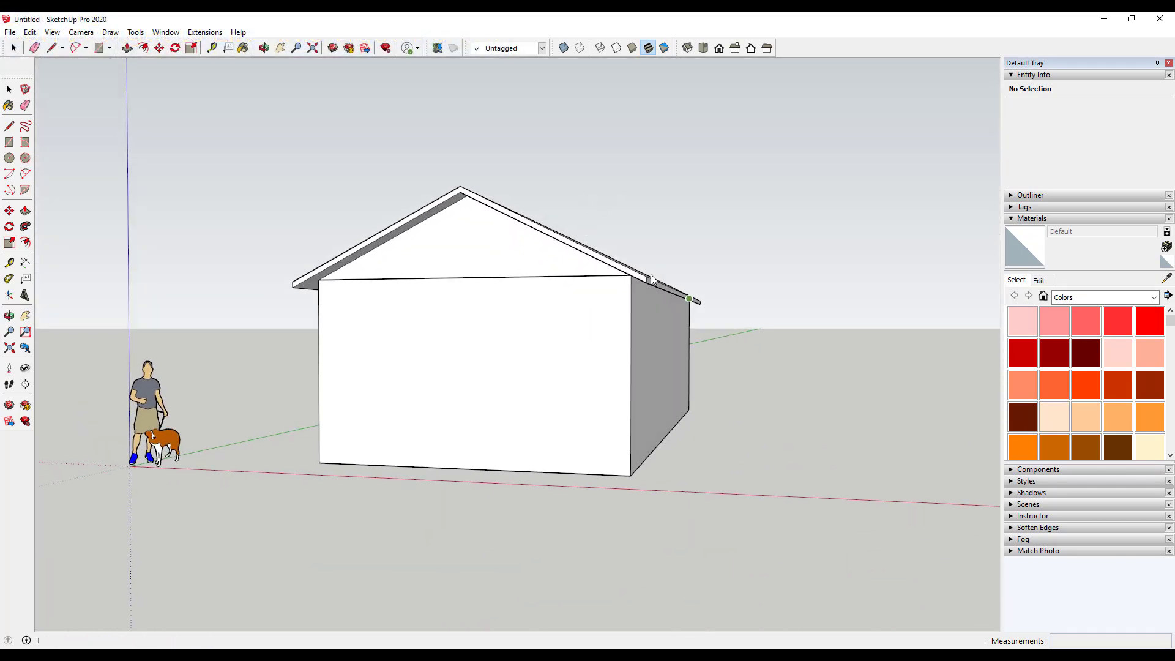
middle_drag(655, 300, 563, 336)
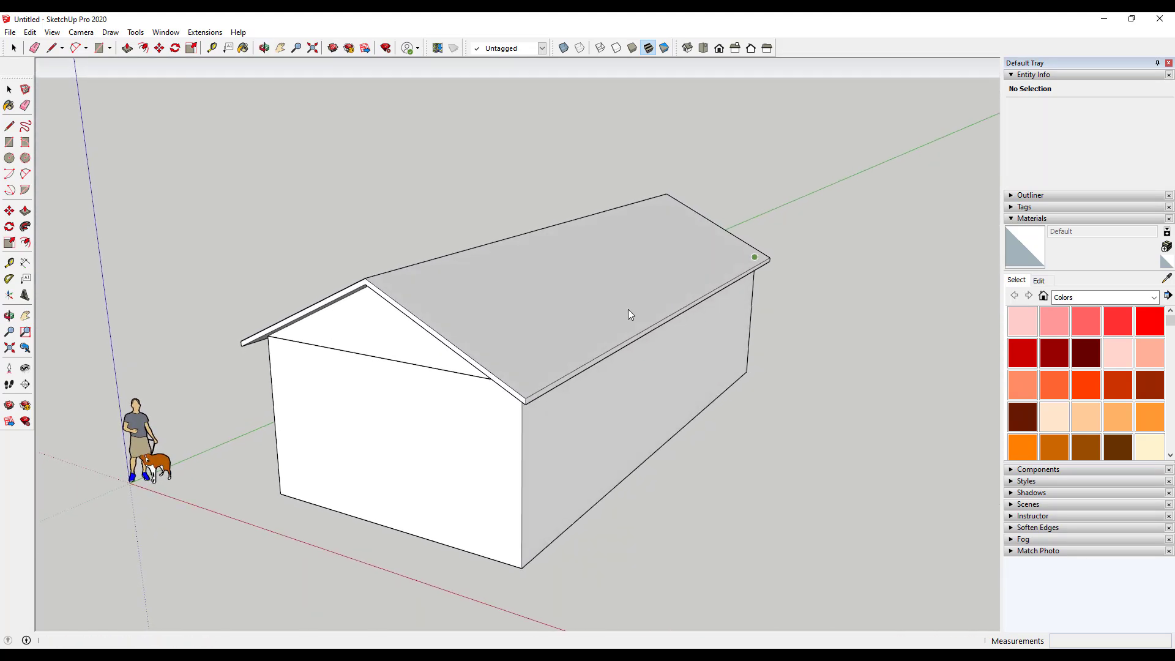
key(space)
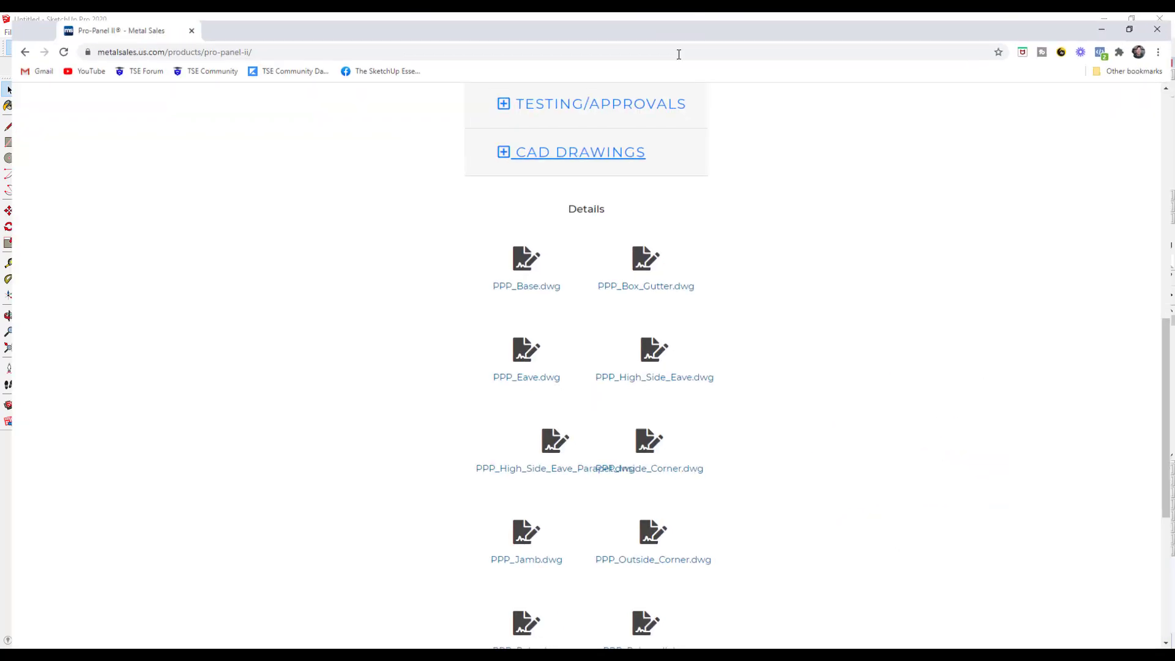
- Switch to the Metal Sales Pro-Panel II page in the browser and examine the panel profile and the available CAD detail drawings
scroll(472, 251, up, 10)
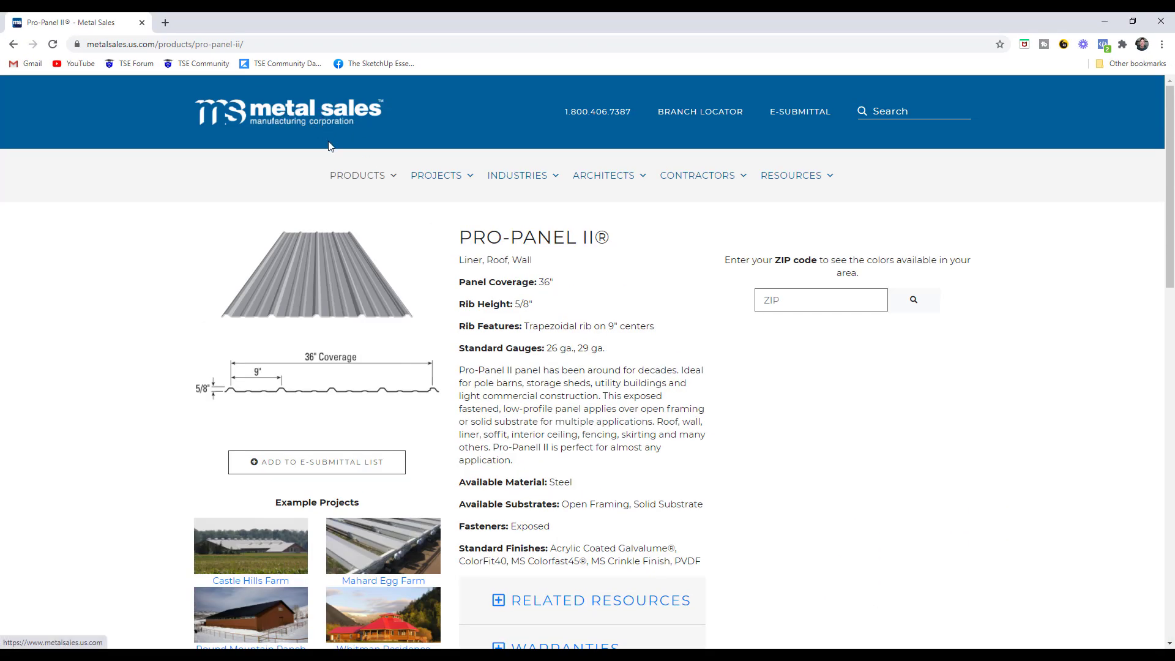
scroll(639, 512, down, 6)
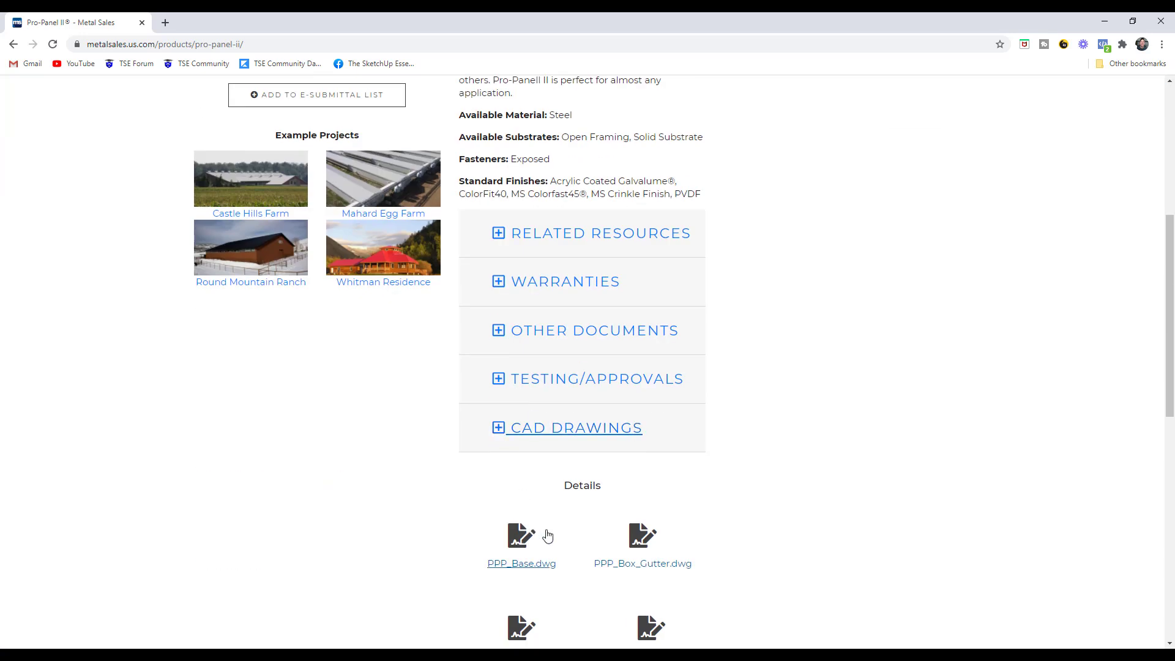
scroll(661, 516, up, 6)
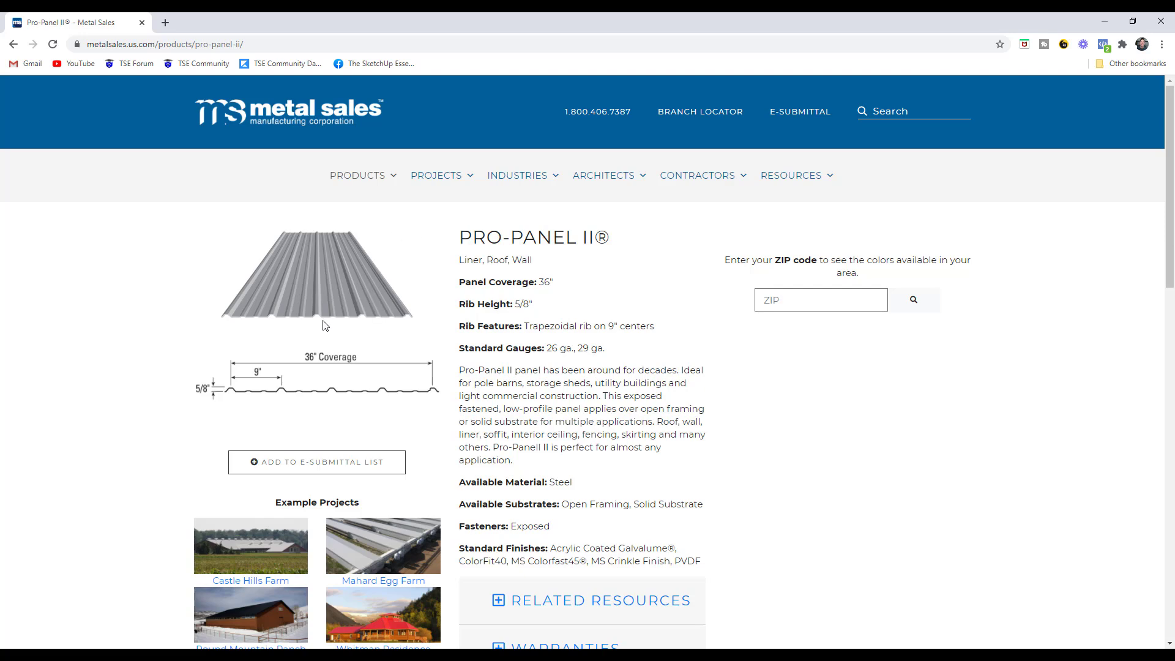
scroll(575, 355, down, 7)
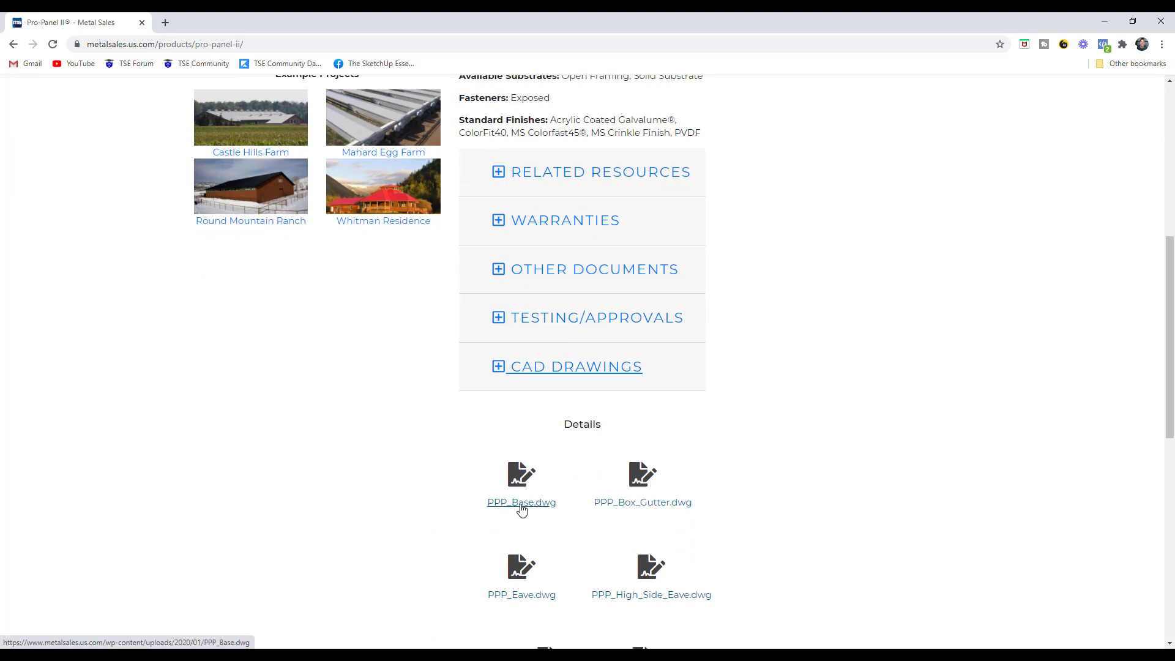
scroll(521, 509, down, 8)
scroll(475, 280, up, 1)
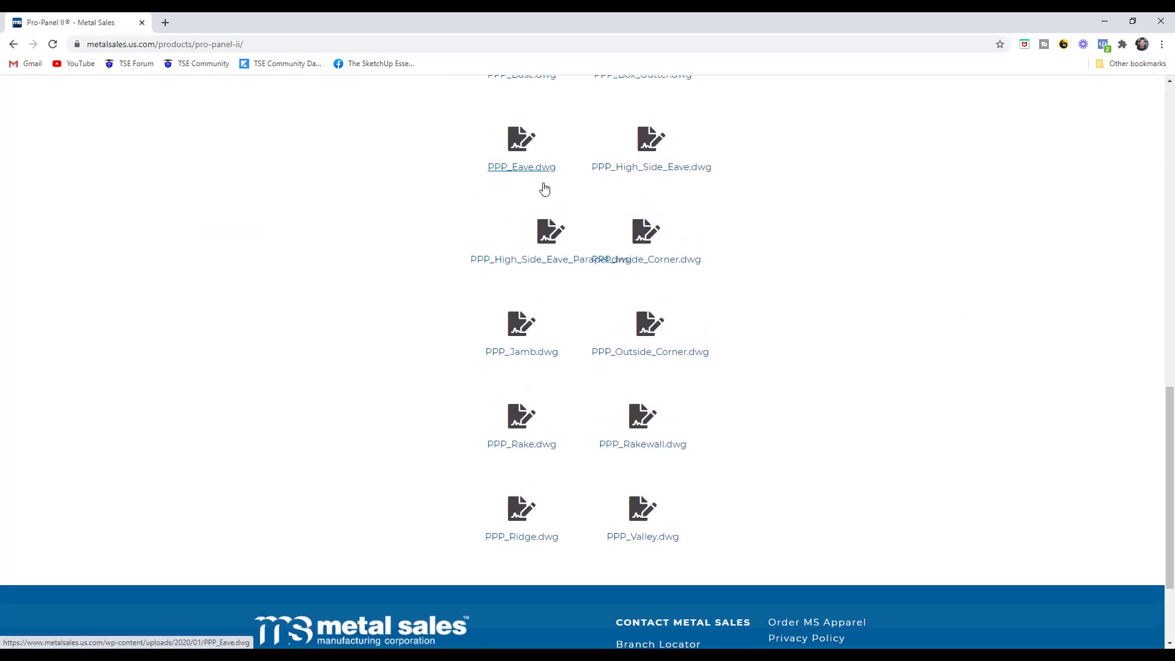
scroll(544, 189, up, 2)
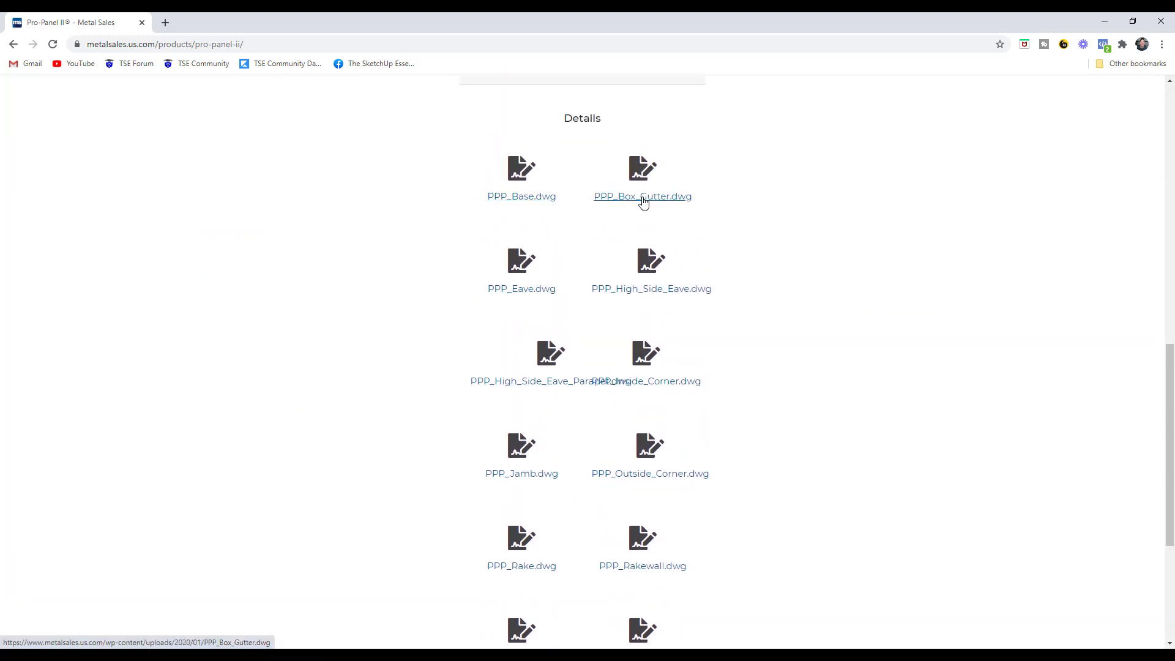
scroll(611, 251, down, 4)
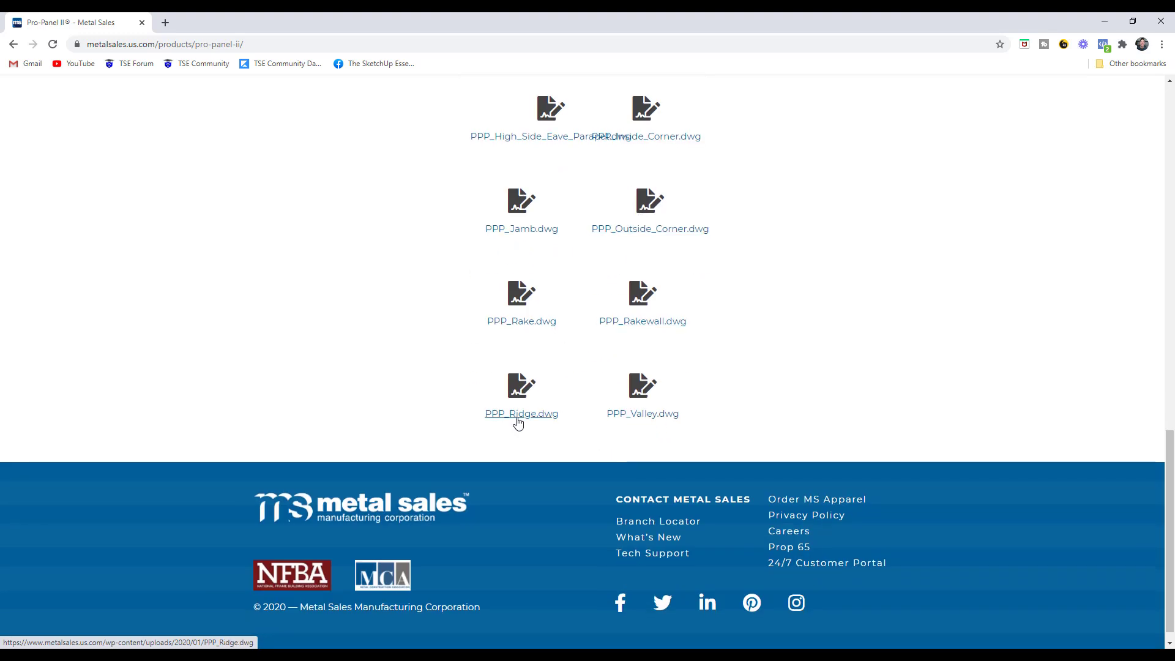
scroll(526, 420, up, 4)
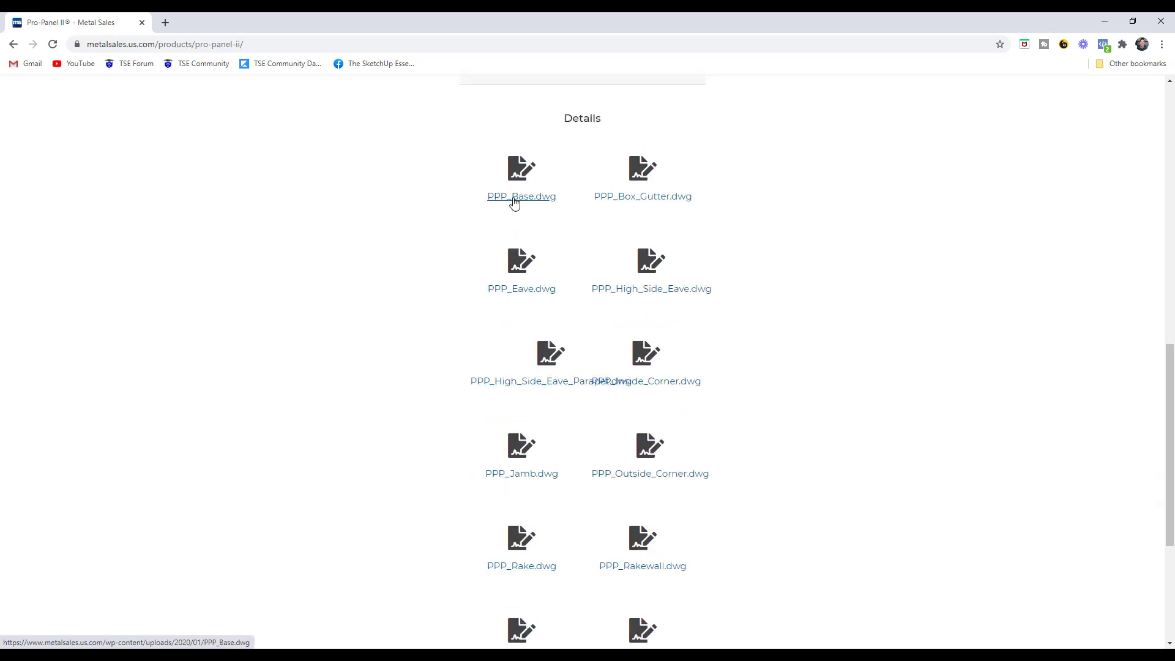
- Download the CAD details PPP_Base.dwg, PPP_Box_Gutter.dwg and PPP_Ridge.dwg
click(518, 175)
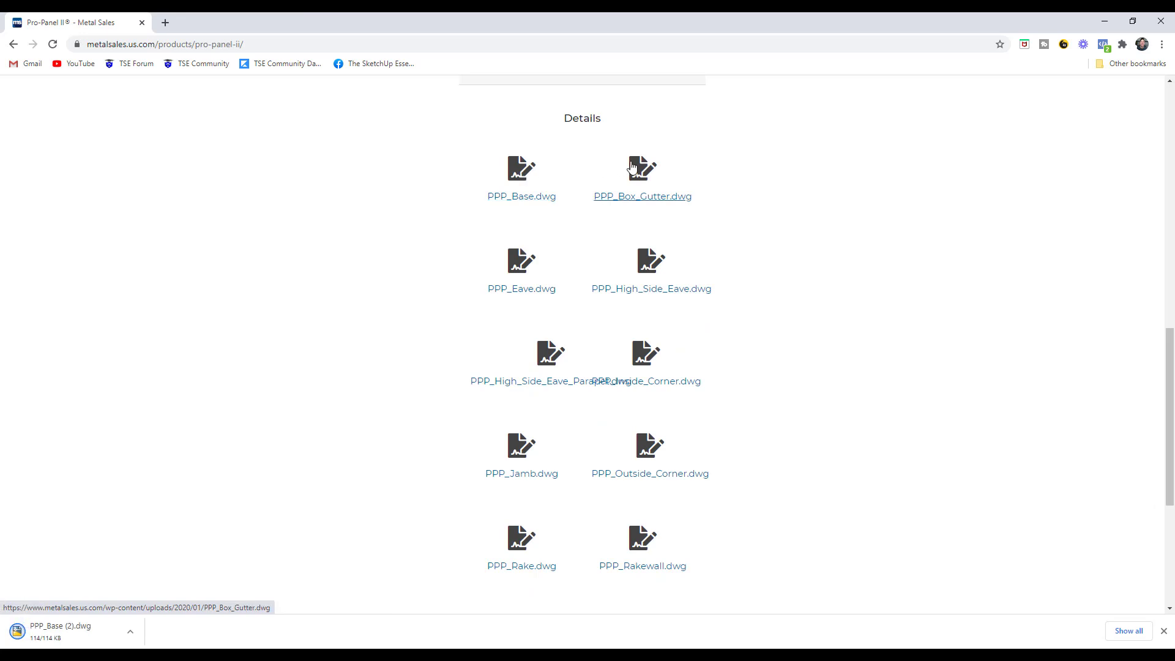
click(638, 168)
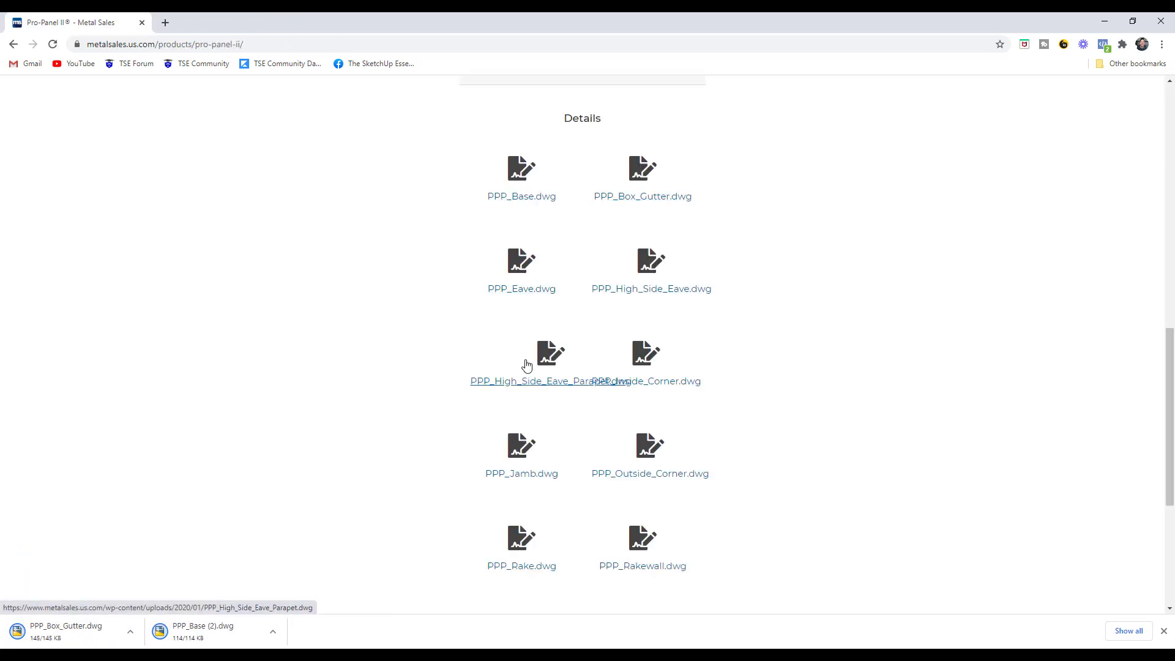
scroll(523, 572, down, 3)
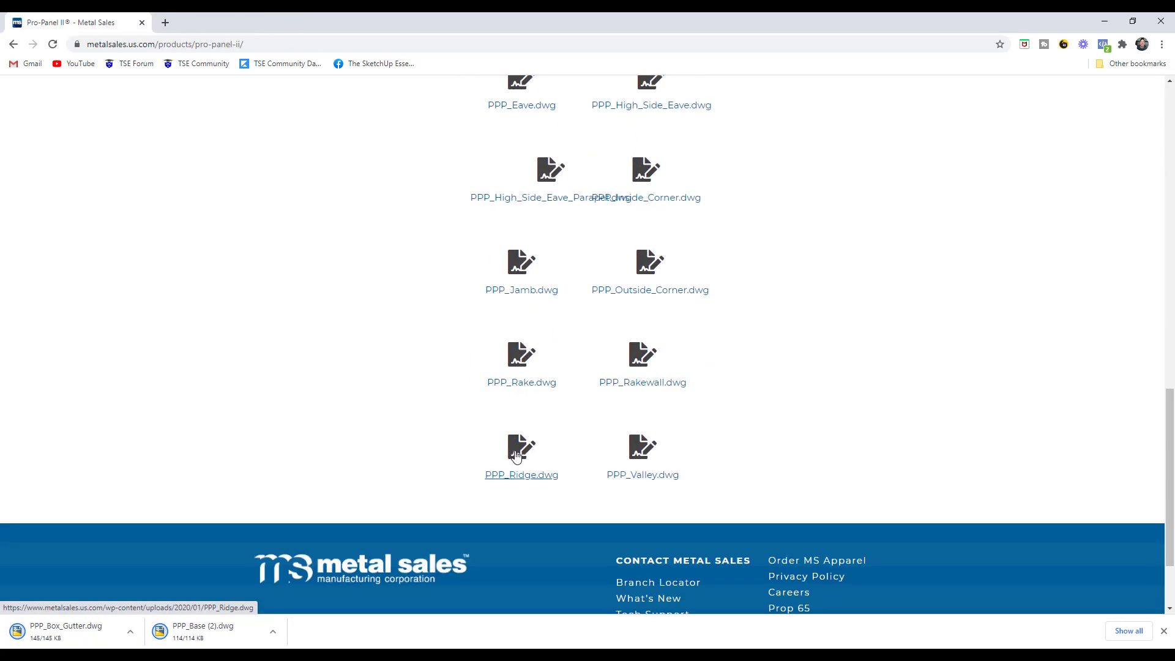
click(516, 456)
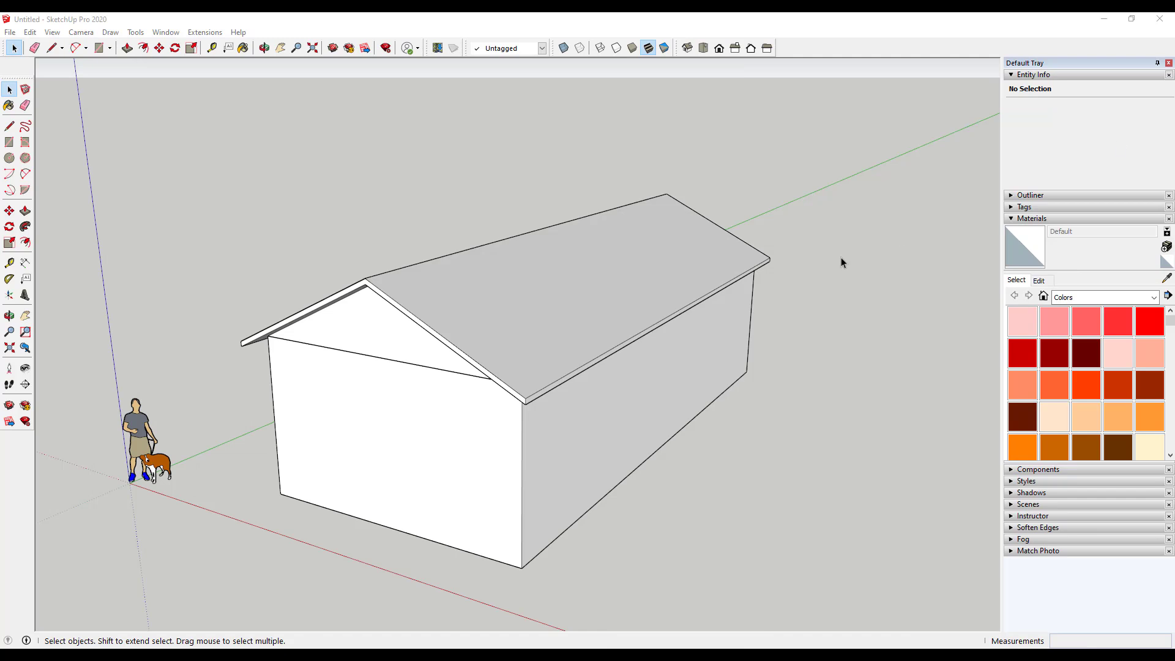
- Import the downloaded base detail PPP_Base (2).dwg into the building model
scroll(603, 343, down, 2)
middle_drag(737, 401, 835, 373)
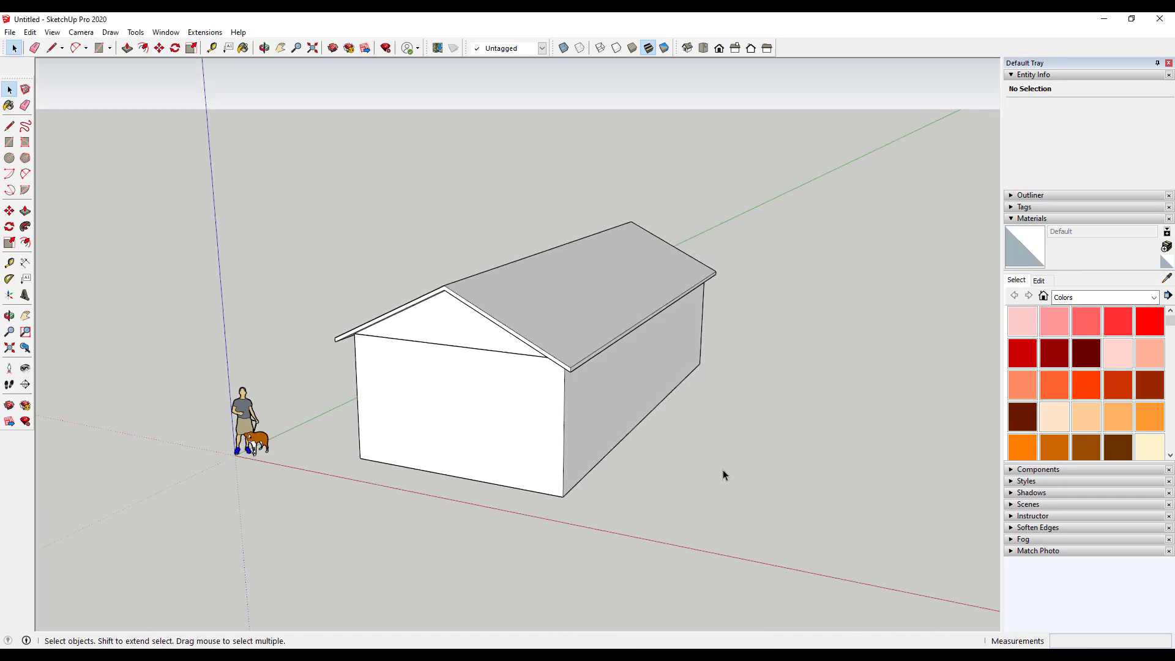
click(10, 33)
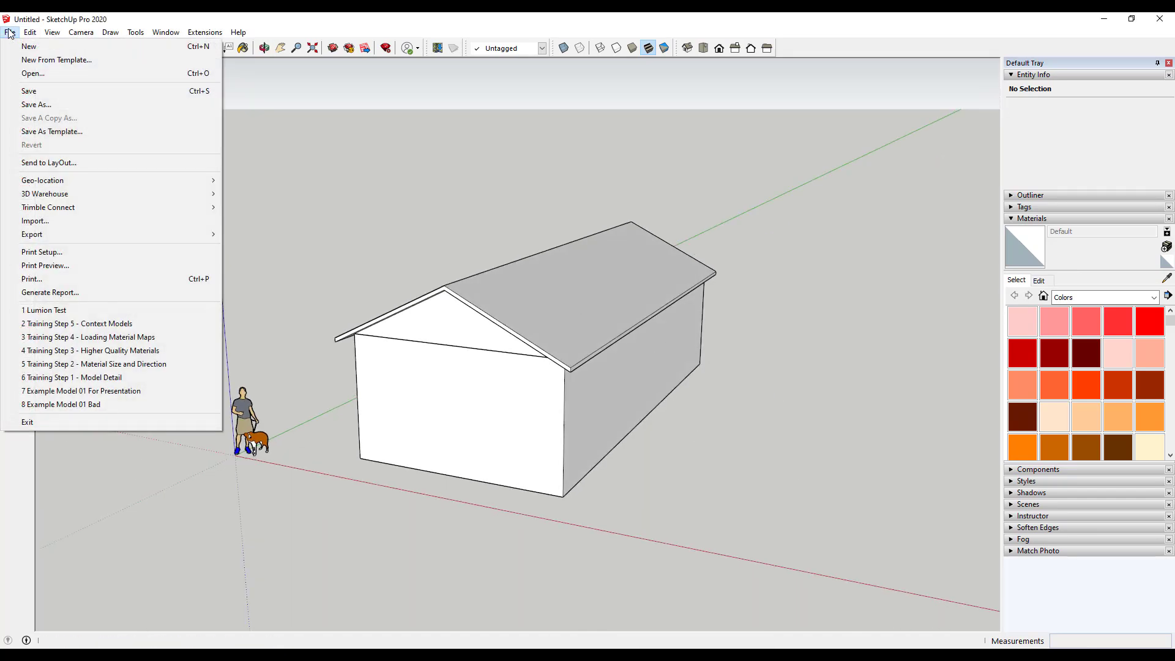
click(126, 219)
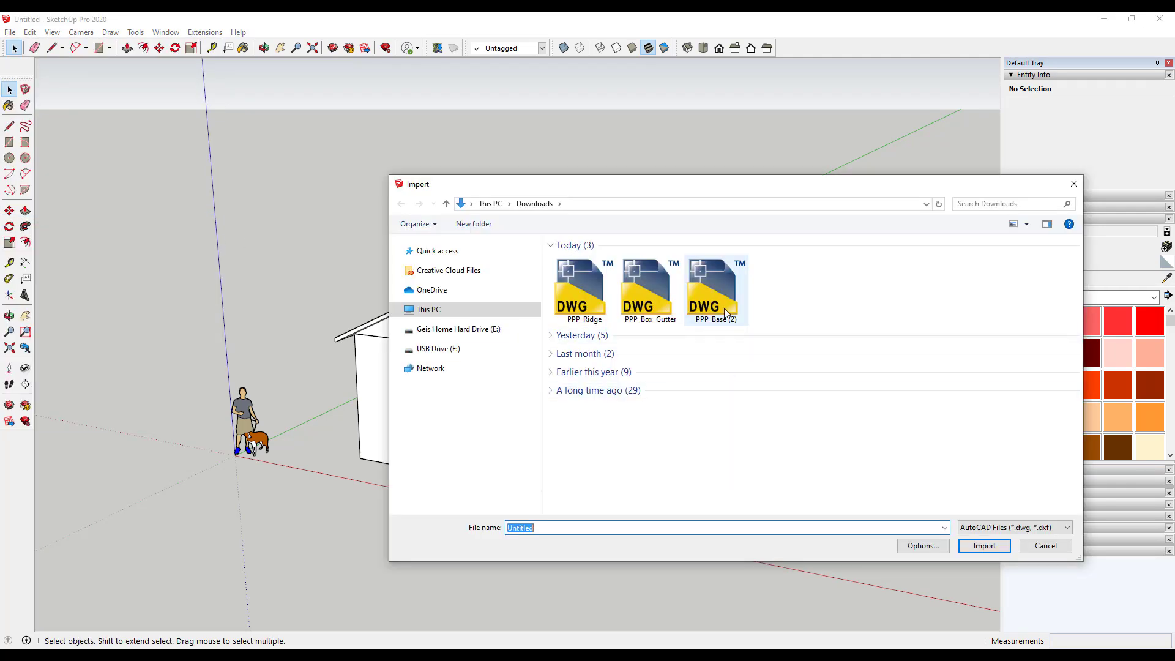
double_click(718, 295)
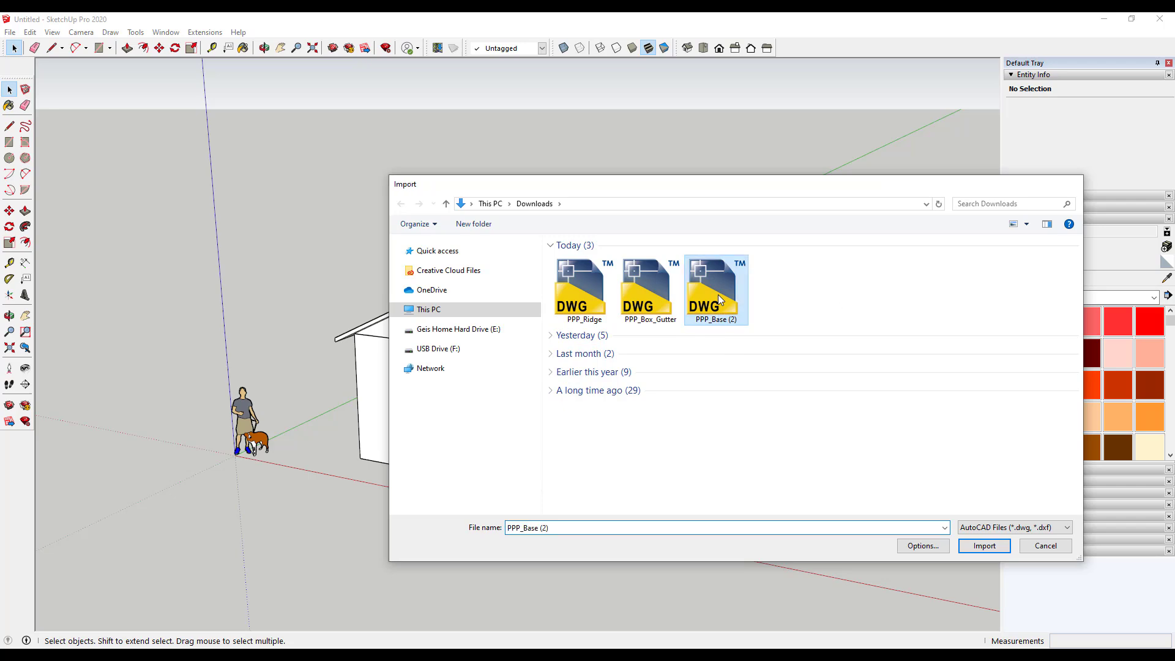
click(658, 432)
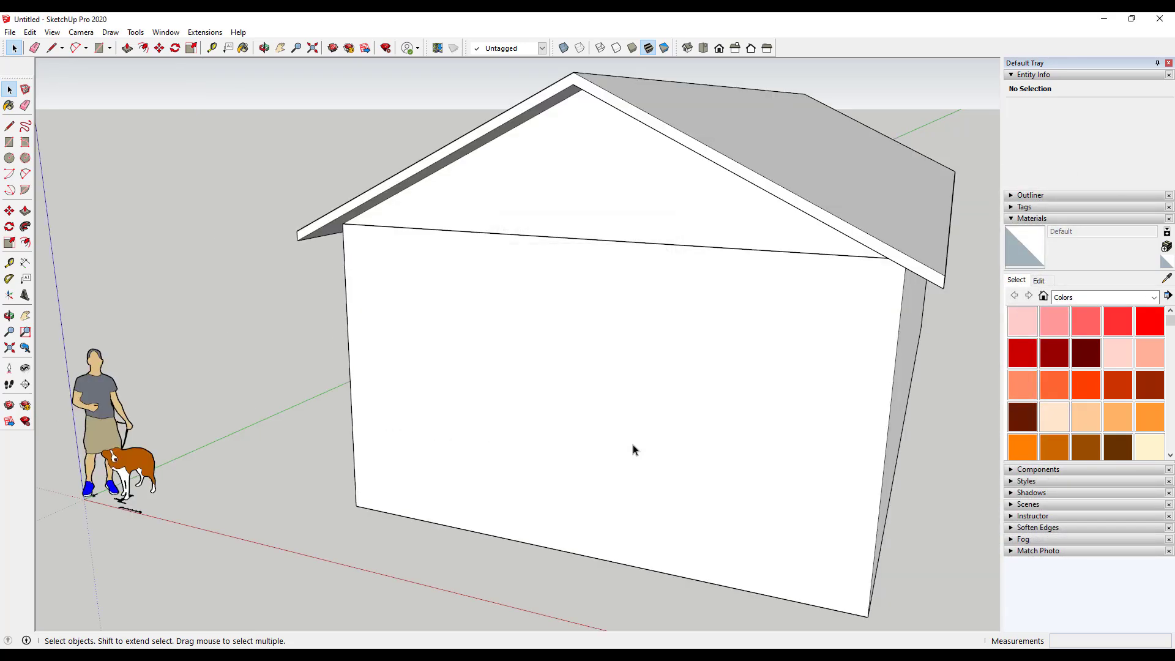
- Erase the person-and-dog scale figure standing over the imported base detail near the origin
scroll(181, 519, up, 10)
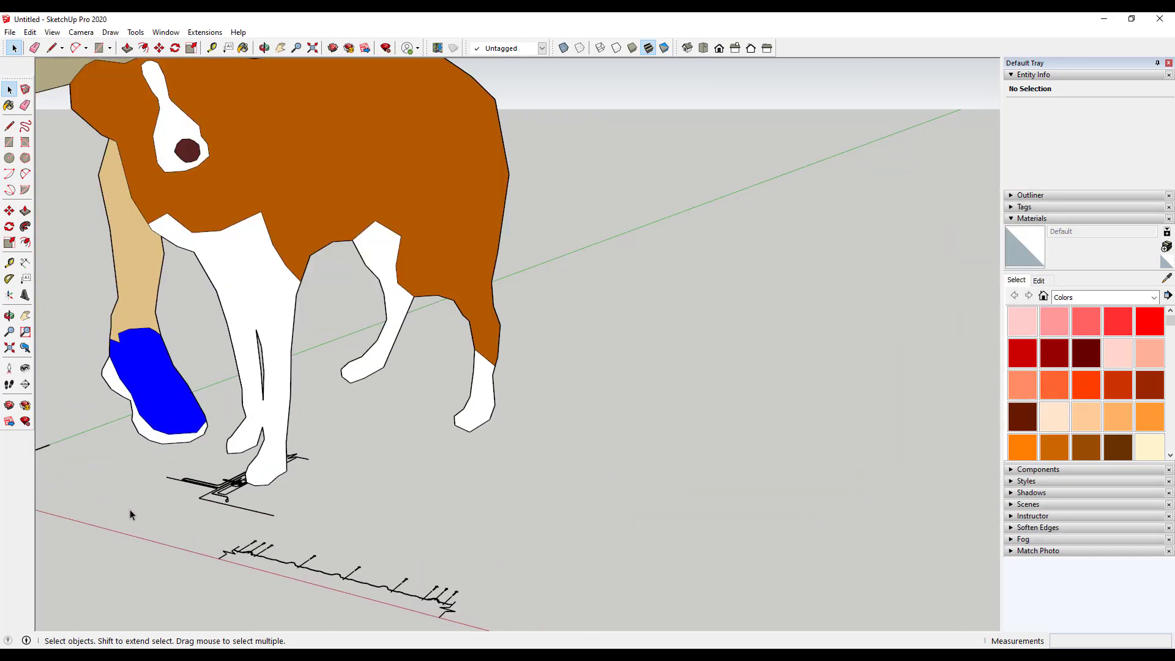
middle_drag(308, 515, 309, 499)
scroll(433, 381, down, 7)
middle_drag(433, 380, 395, 326)
scroll(396, 331, down, 5)
key(e)
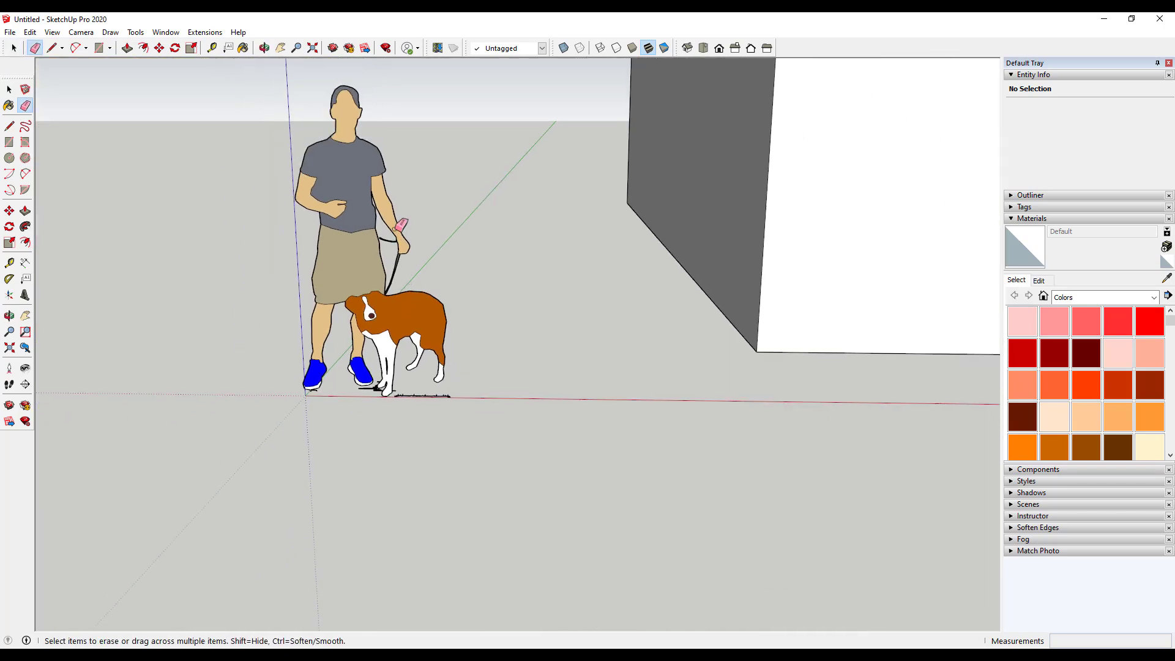
click(336, 195)
key(space)
- Select the imported base detail component and examine its base section, ribbed panel profile, overlaps and screw positions
click(378, 392)
mouse_move(378, 391)
middle_down()
mouse_move(401, 445)
mouse_move(340, 366)
middle_up()
scroll(506, 420, up, 5)
middle_drag(506, 420, 467, 519)
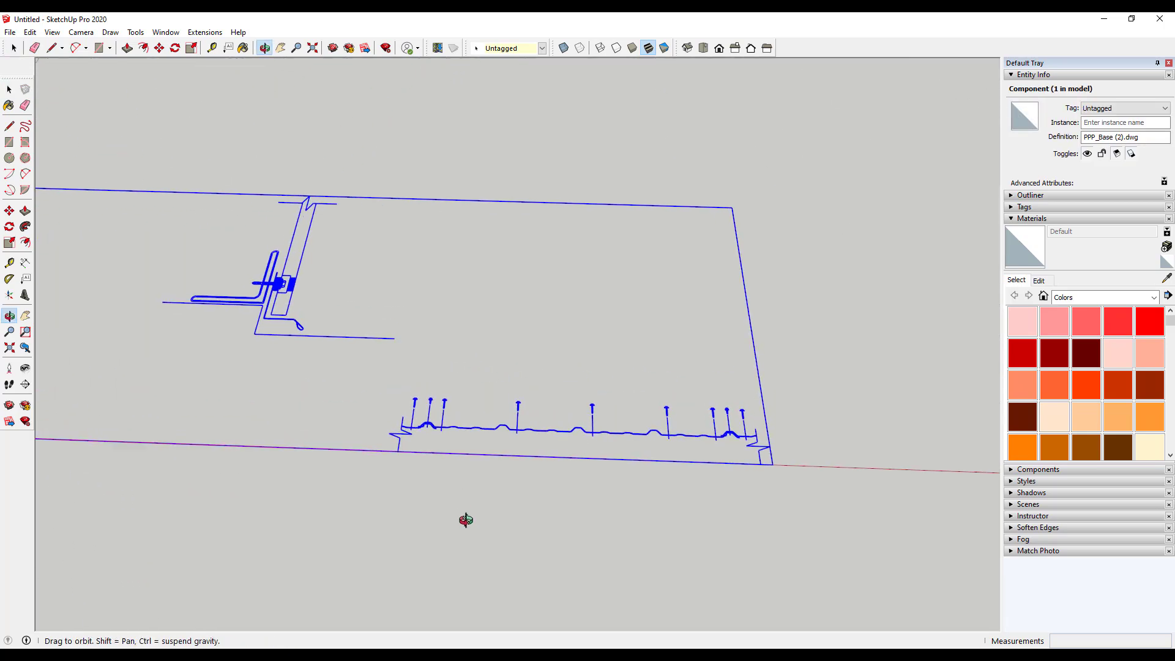
scroll(788, 452, down, 3)
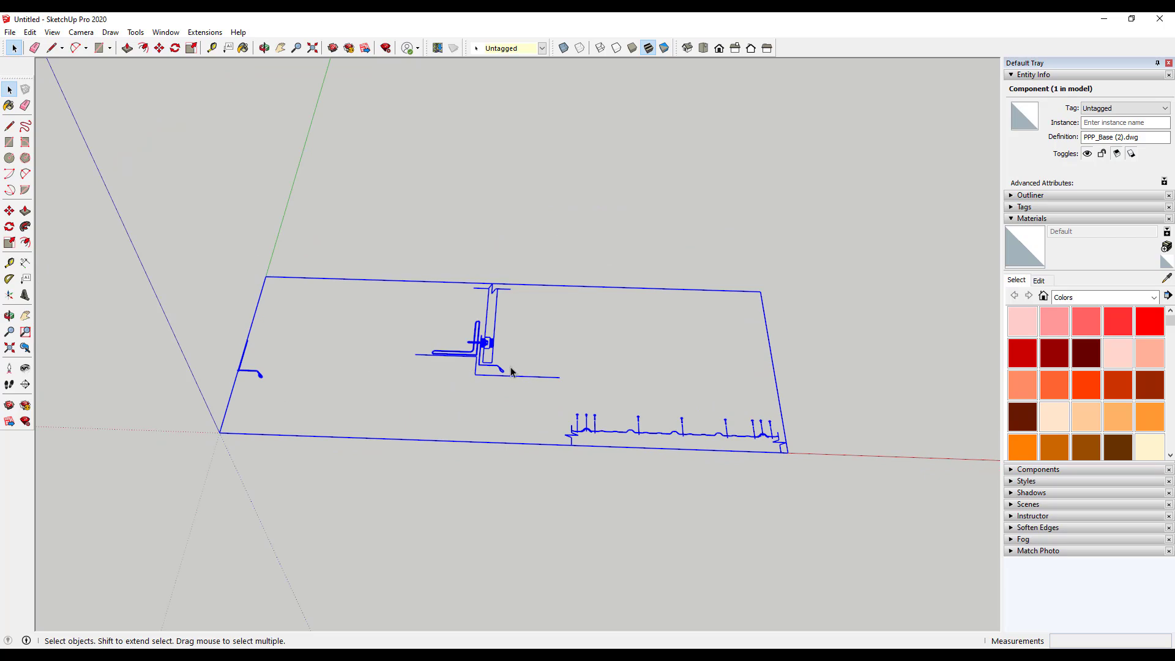
scroll(674, 444, up, 5)
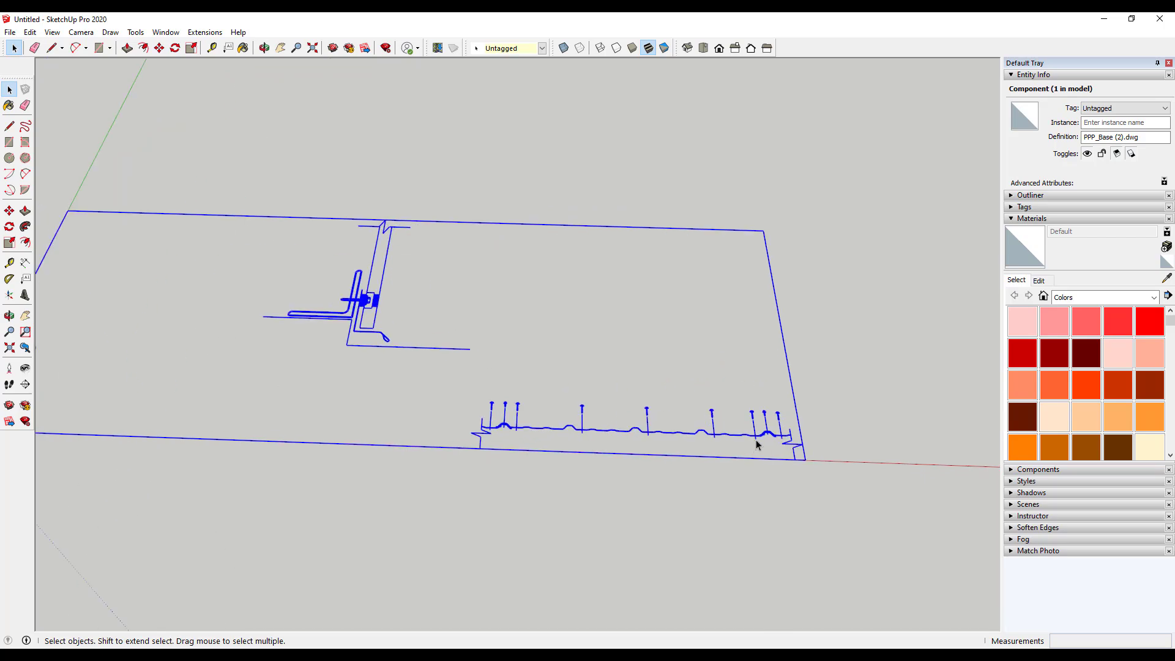
middle_drag(614, 451, 614, 514)
scroll(314, 414, up, 6)
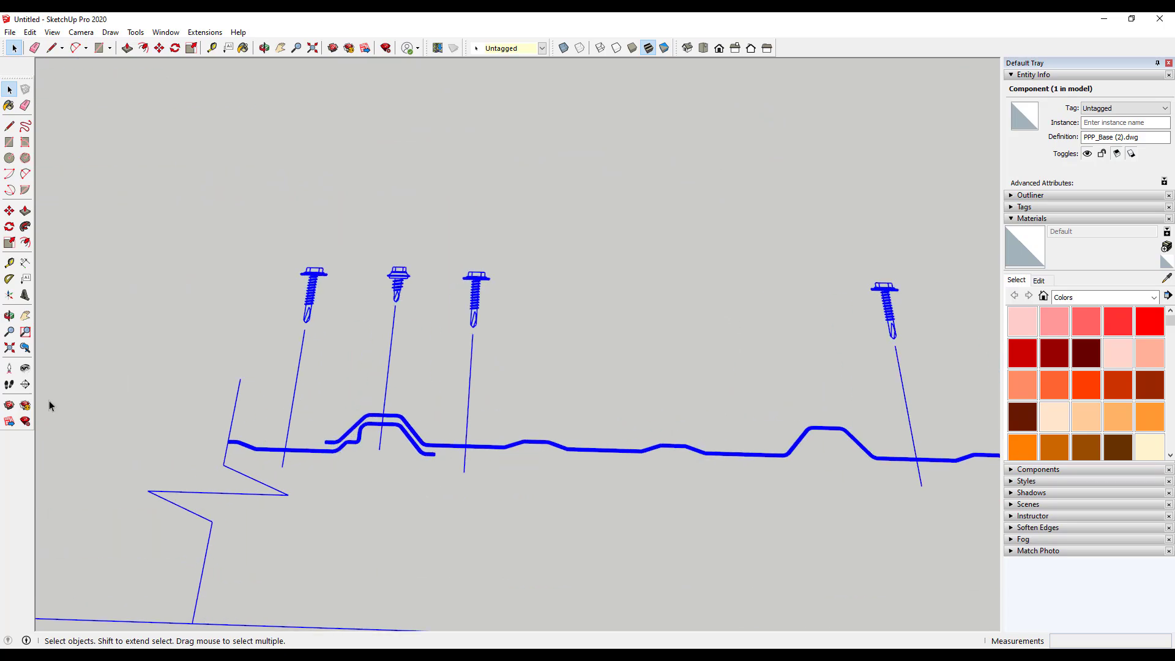
scroll(251, 407, down, 4)
scroll(911, 462, up, 5)
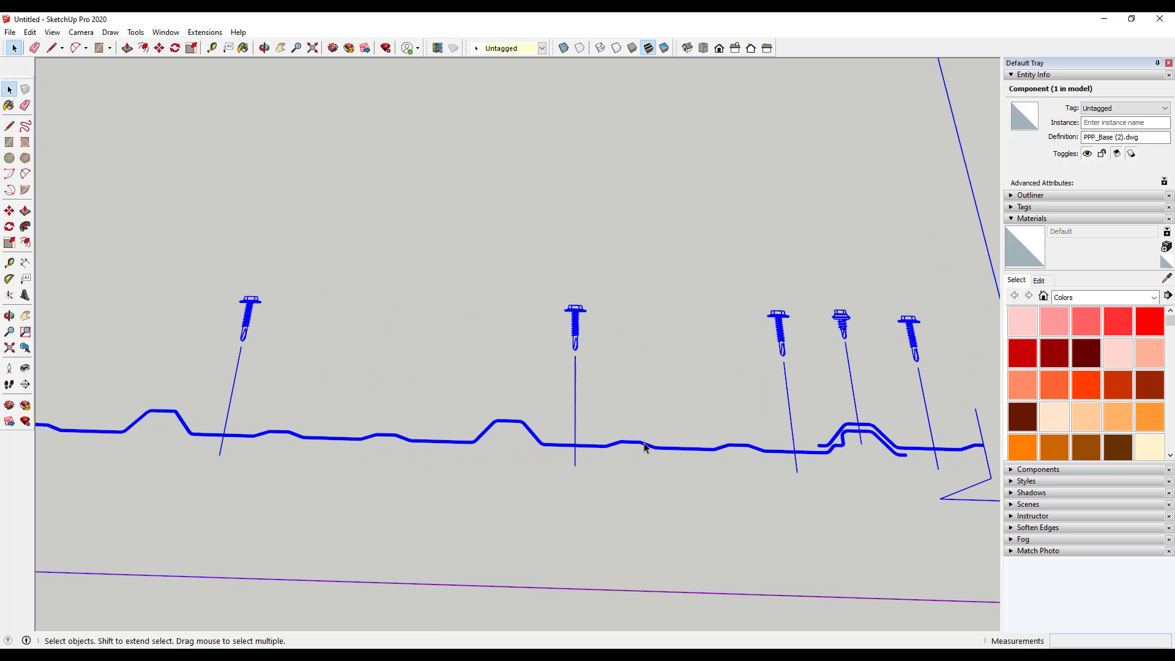
scroll(646, 449, down, 8)
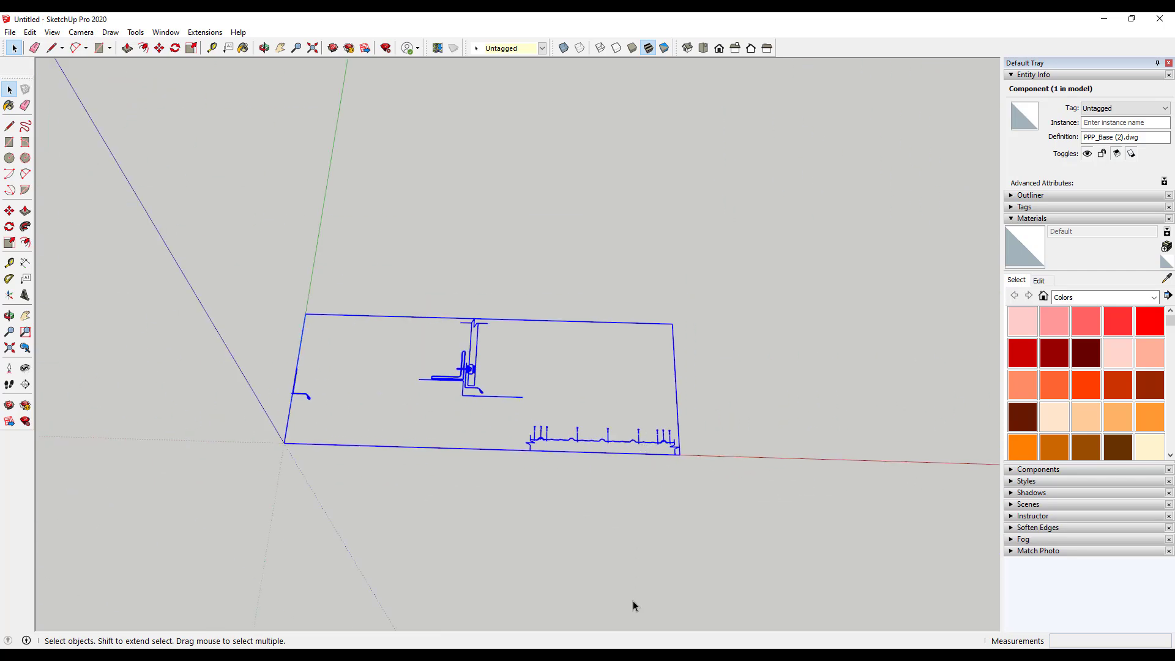
- Import the box gutter detail PPP_Box_Gutter.dwg into the model
click(10, 31)
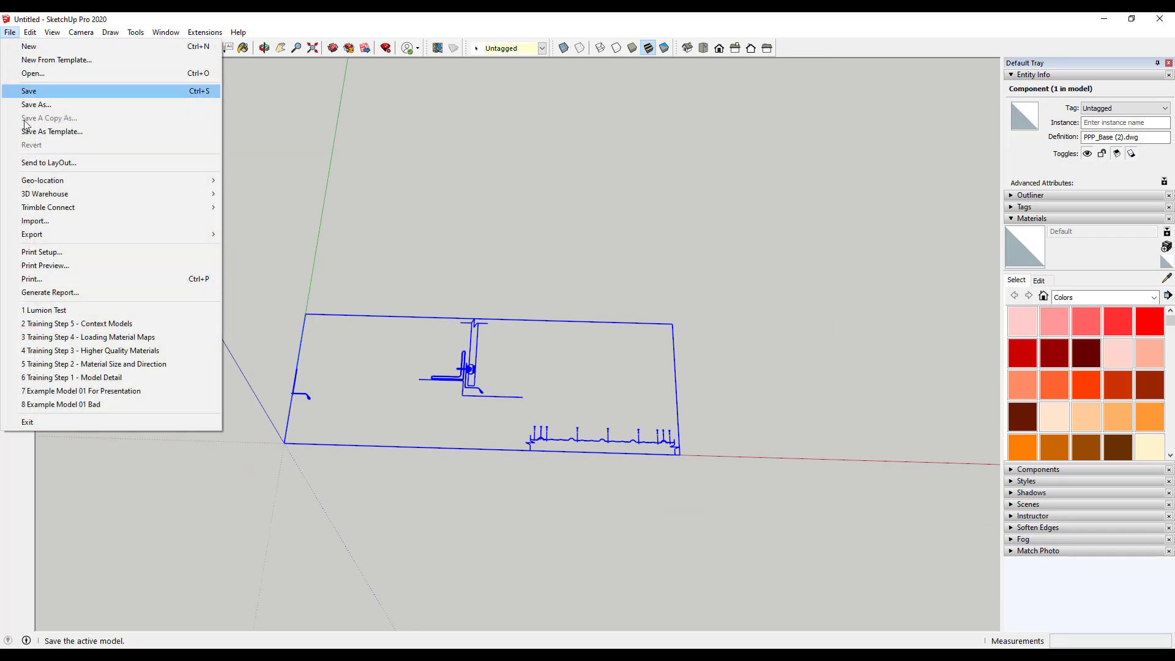
click(47, 222)
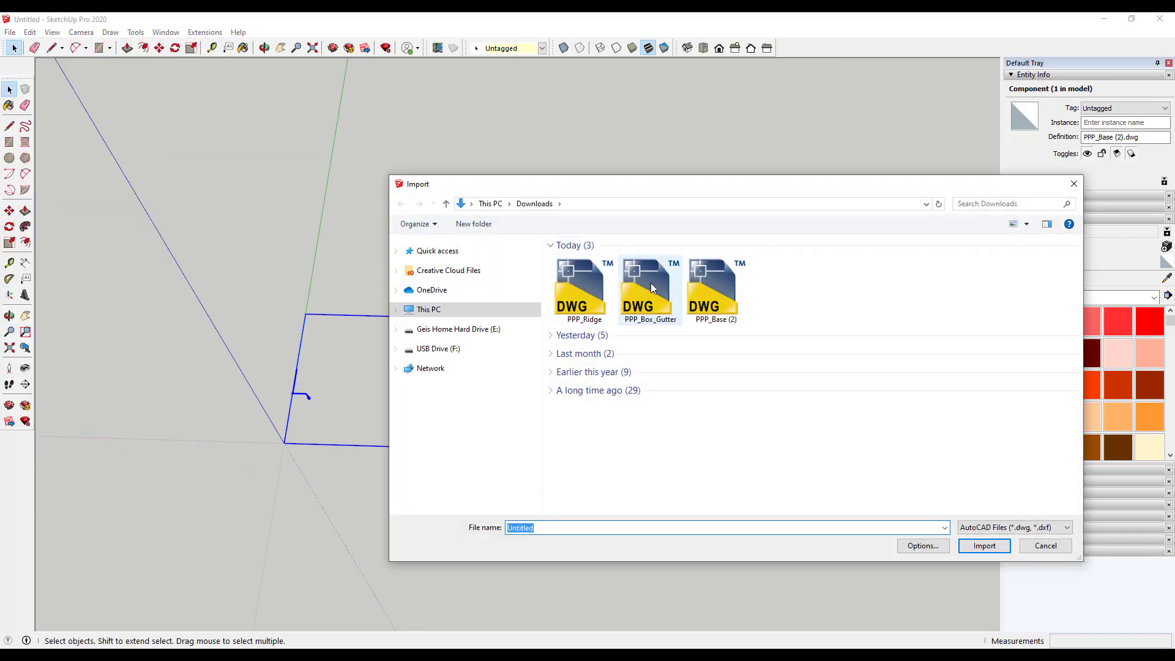
double_click(652, 283)
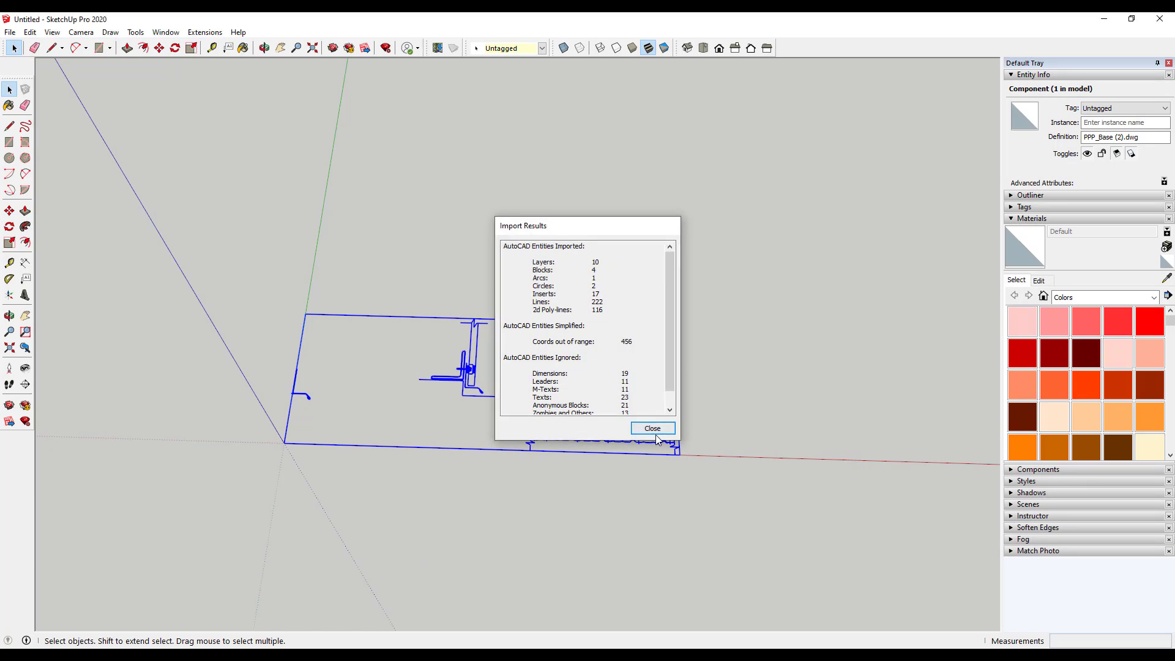
click(654, 430)
- Move the box gutter detail along the green axis until it lies clear of the base detail
scroll(342, 611, up, 8)
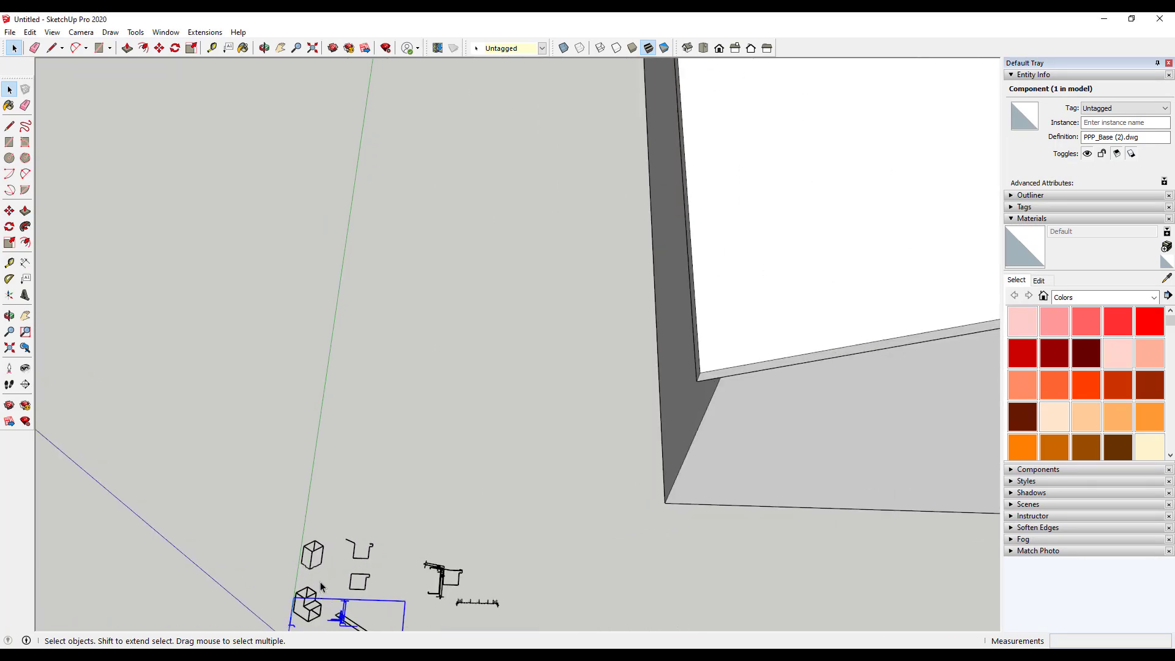
click(399, 460)
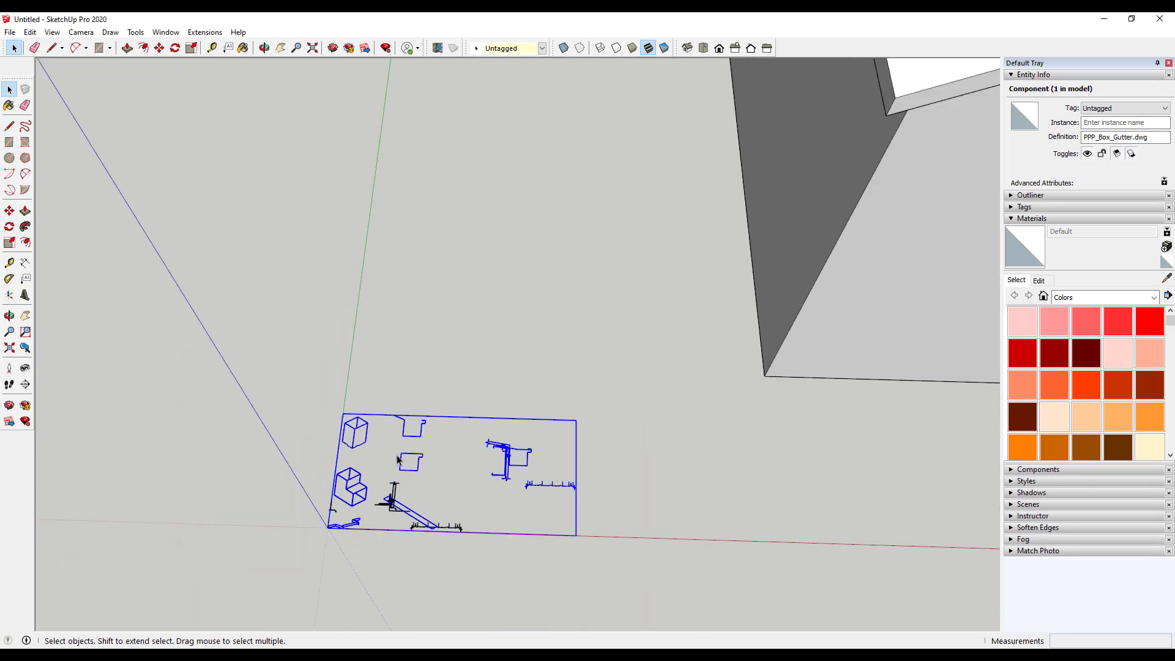
key(m)
click(399, 459)
click(409, 353)
key(space)
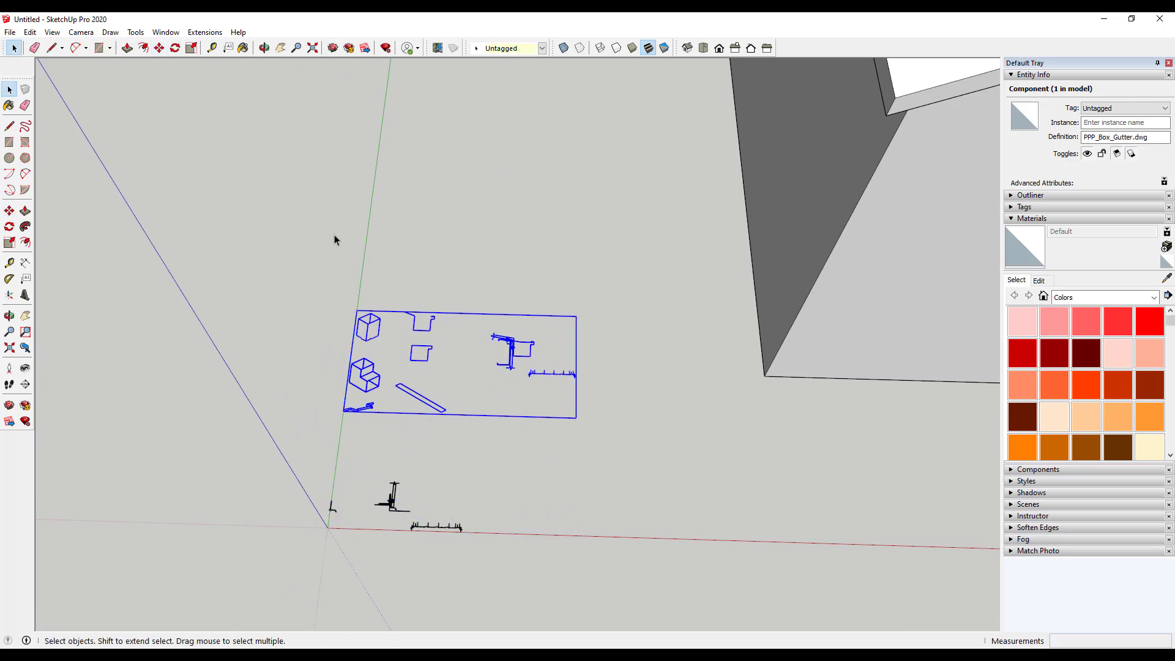
- Import the ridge detail PPP_Ridge.dwg into the model
click(10, 32)
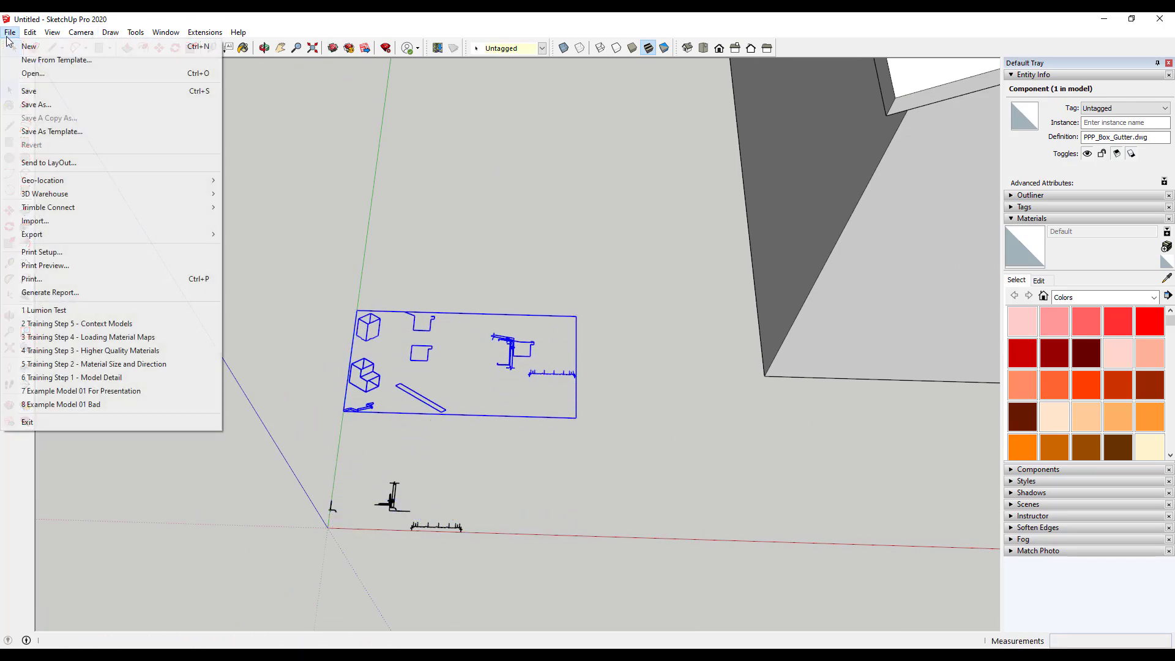
click(56, 221)
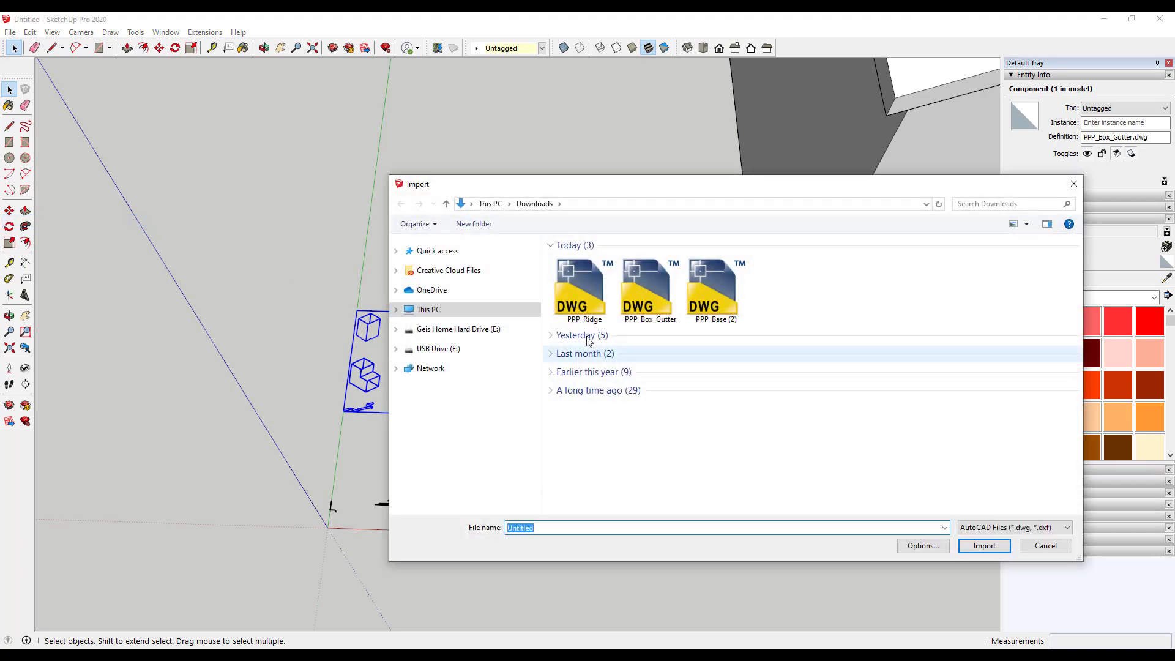
double_click(588, 292)
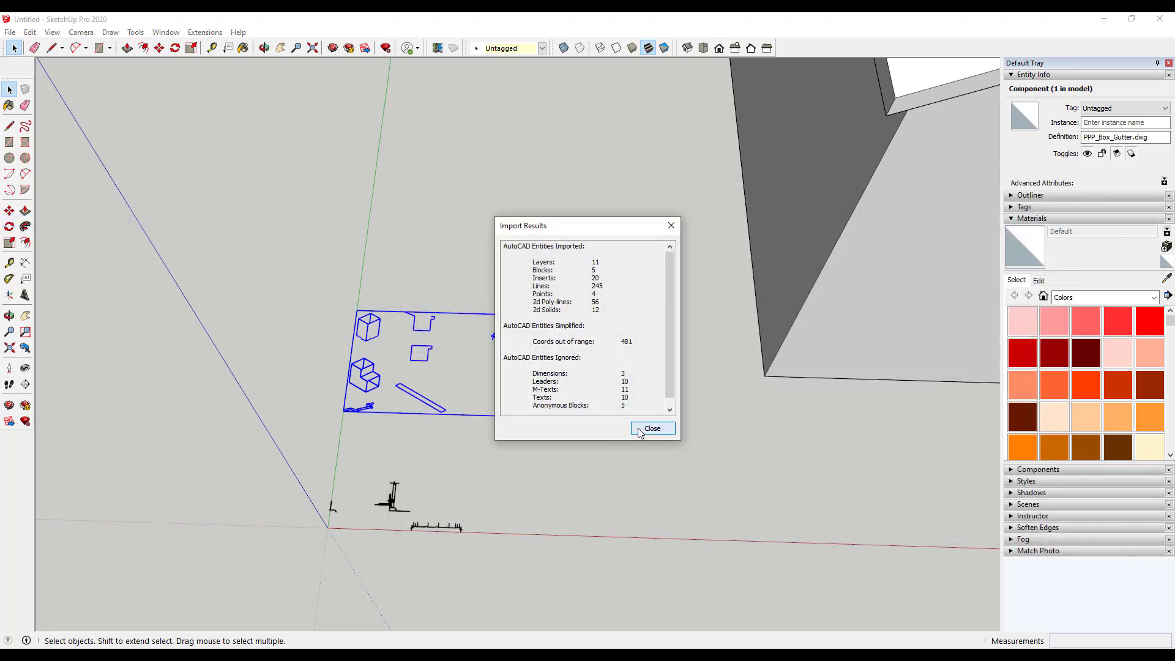
click(639, 430)
- Move the ridge detail about 5' 10" along the green axis to the free space beyond the box gutter detail
scroll(328, 629, up, 8)
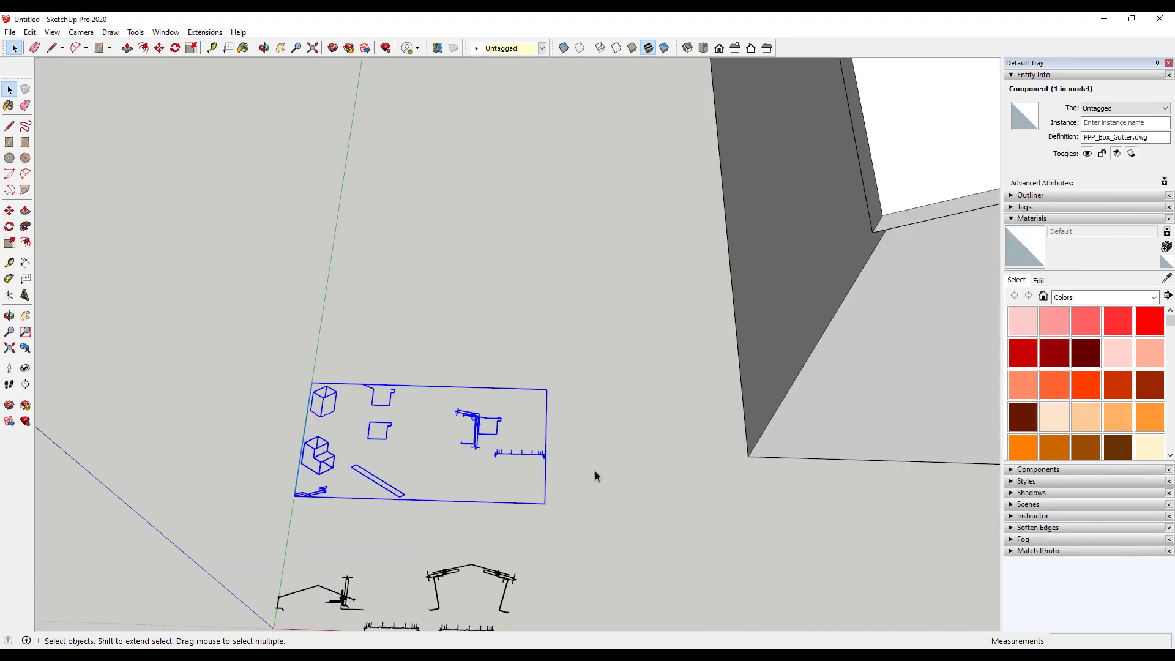
scroll(471, 492, up, 2)
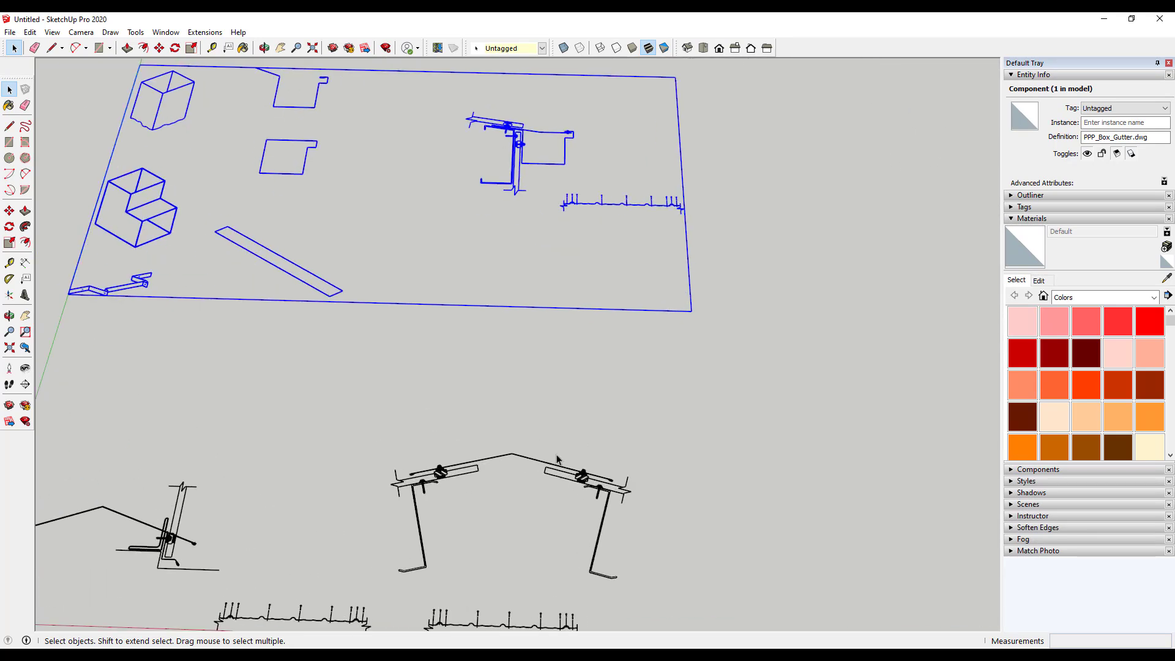
click(421, 543)
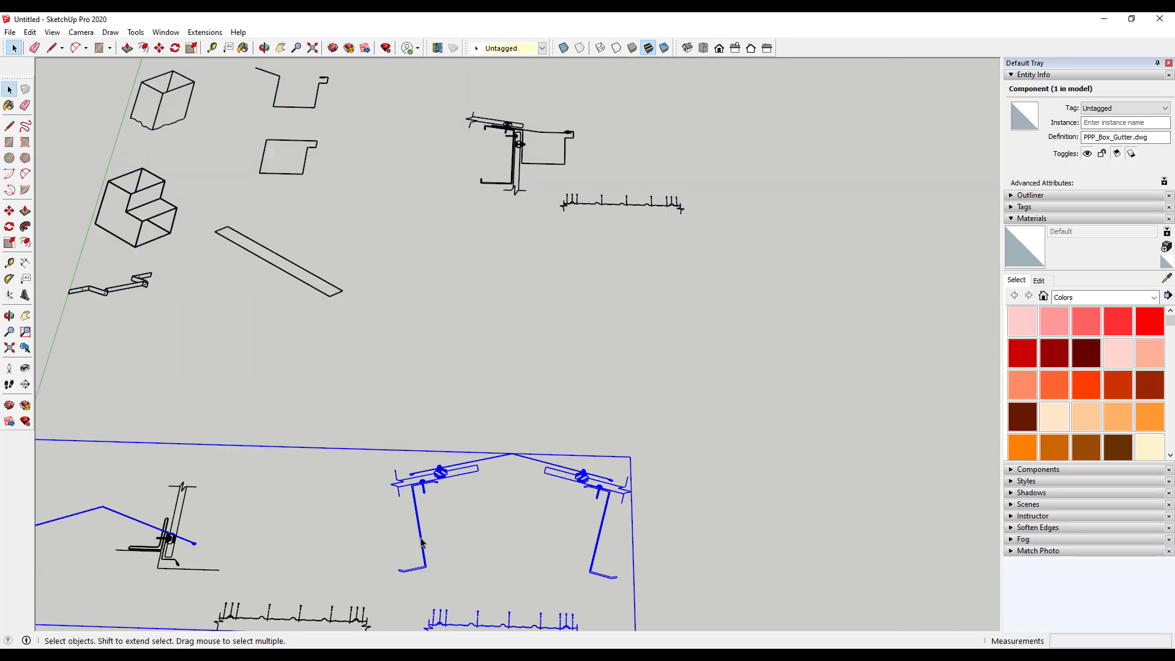
scroll(425, 543, down, 5)
key(m)
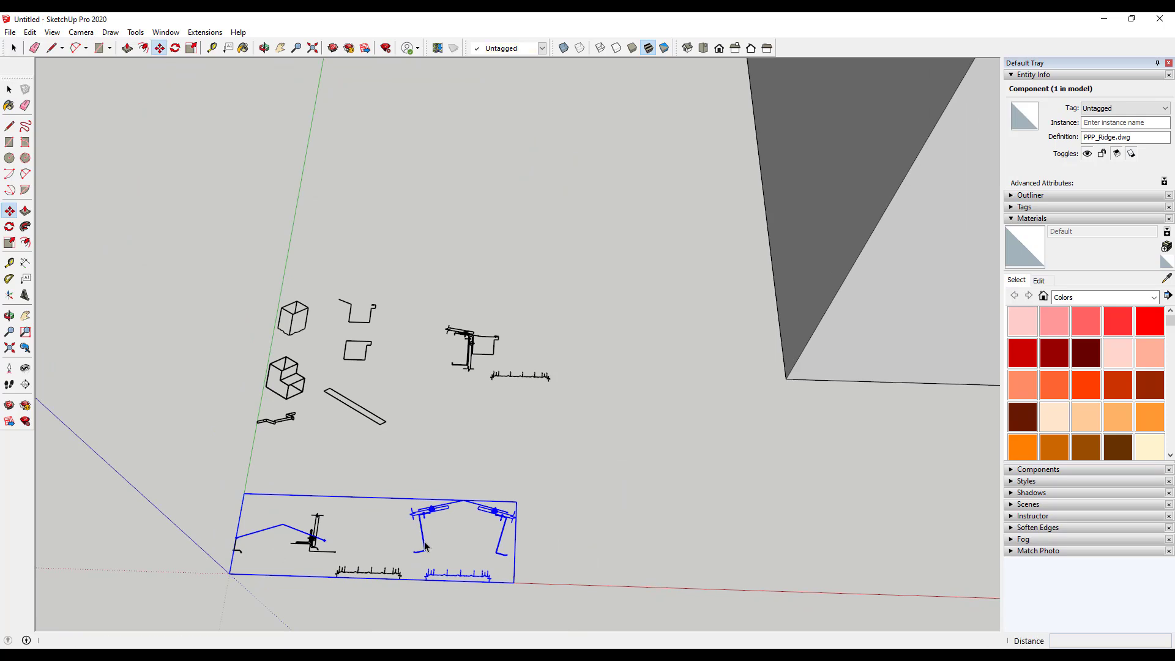
click(425, 546)
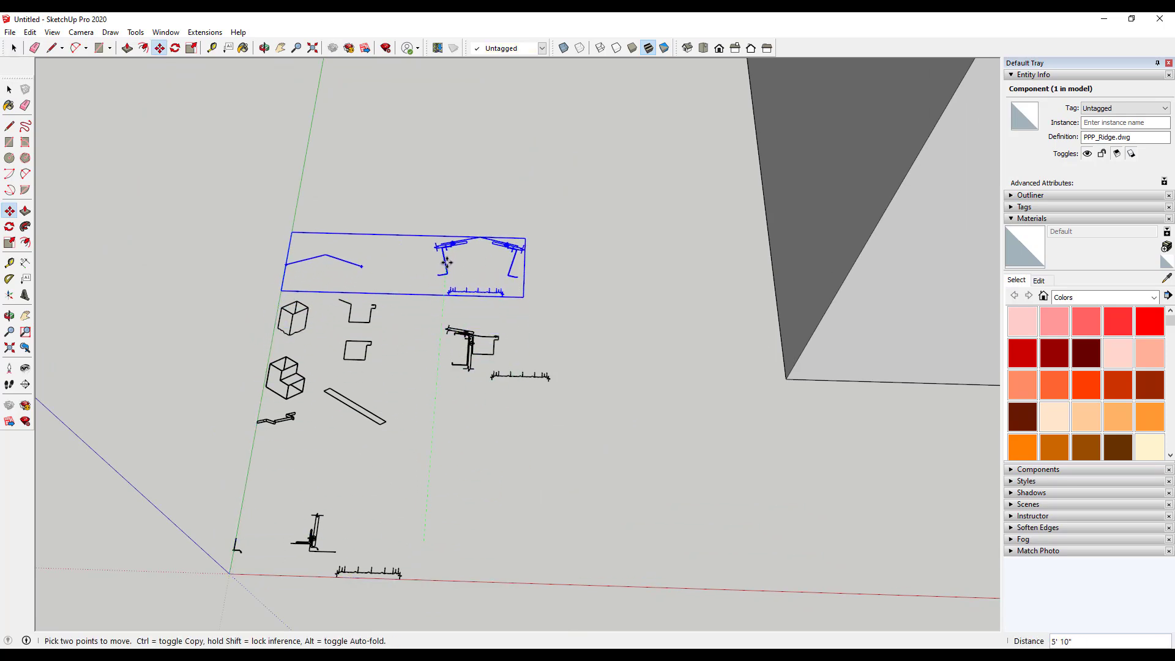
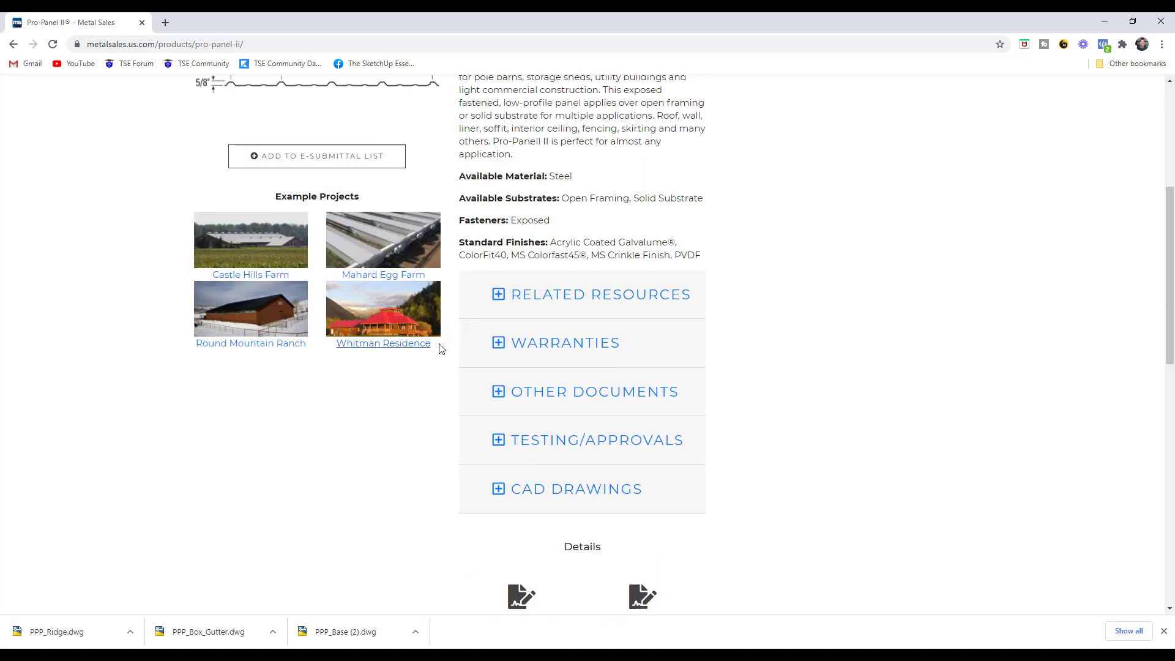
scroll(563, 408, up, 5)
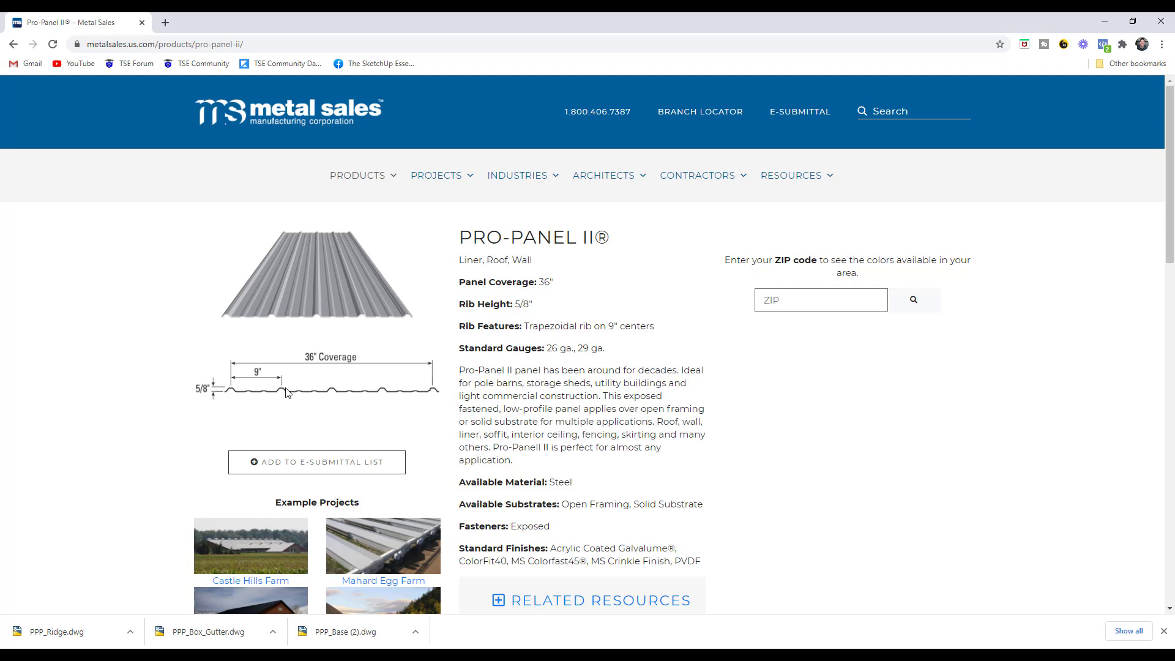
- Check the Pro-Panel II rib spacing and panel coverage on the product page and return to the SketchUp model
click(1105, 20)
scroll(548, 178, down, 3)
scroll(578, 263, down, 4)
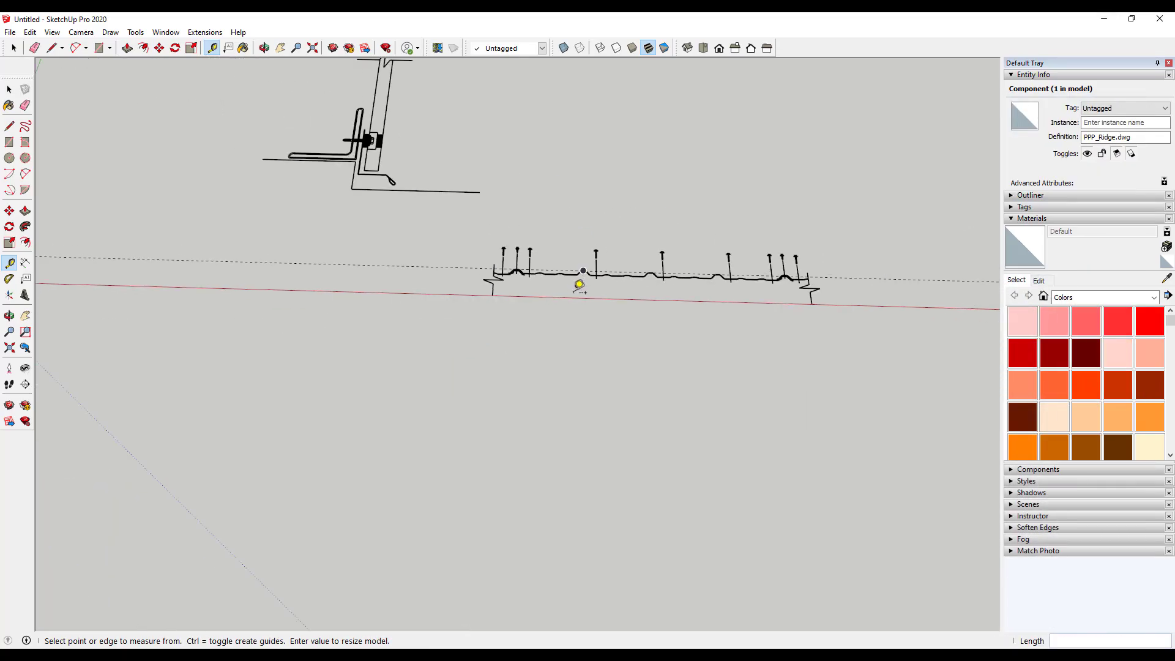
- Open the base detail component for editing around its metal panel profile
scroll(546, 291, up, 2)
key(space)
click(519, 276)
scroll(518, 269, up, 6)
click(519, 255)
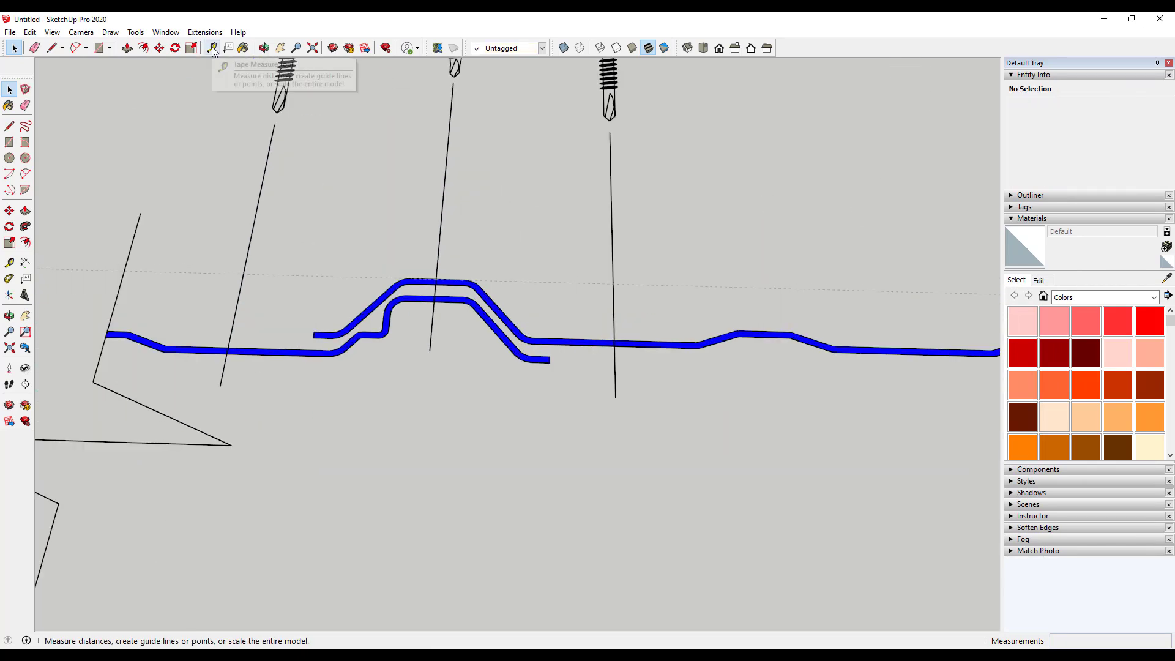
scroll(446, 336, down, 3)
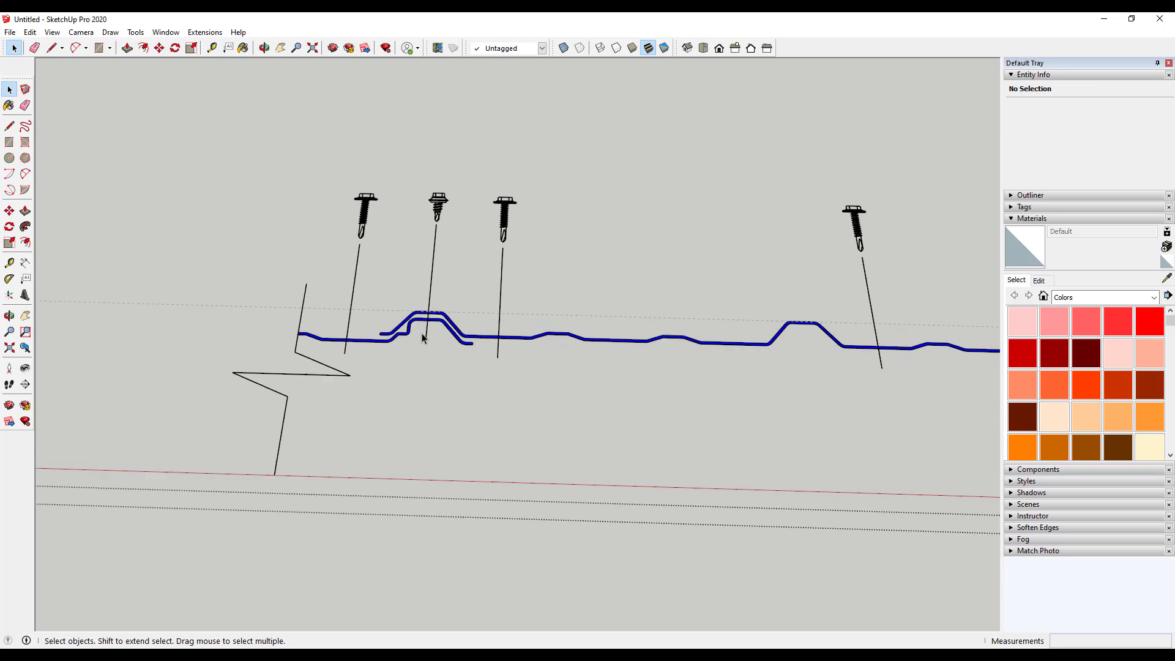
scroll(423, 331, up, 2)
- Rescale the open base detail so the distance between two neighbouring major panel ribs is 9"
click(213, 48)
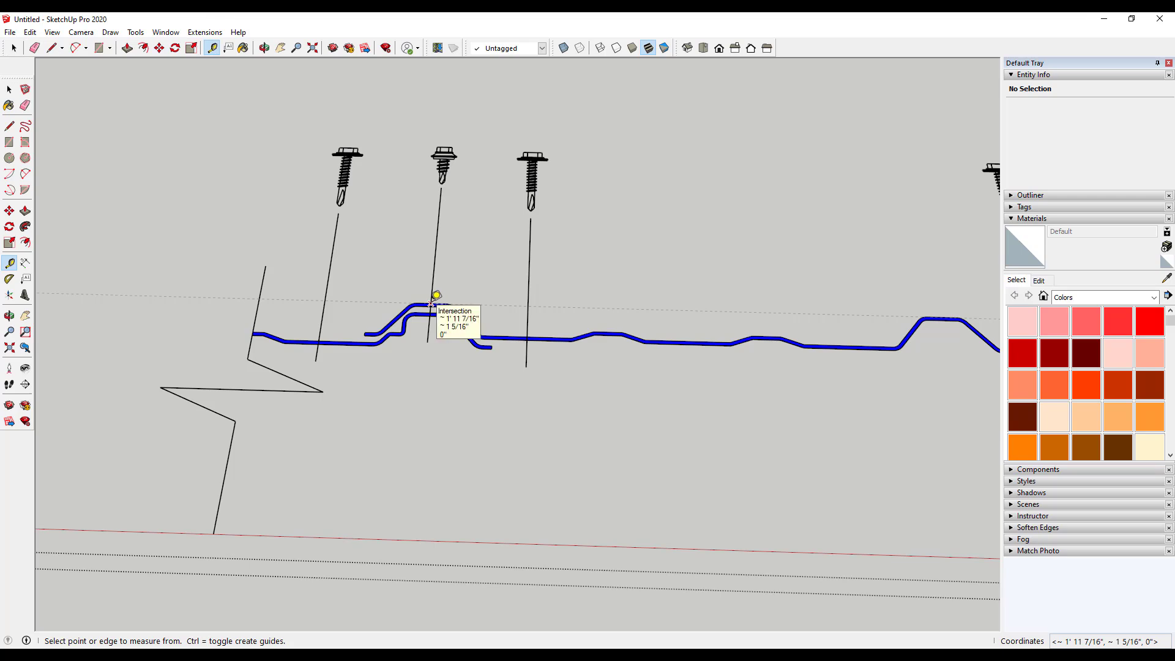
scroll(432, 304, up, 4)
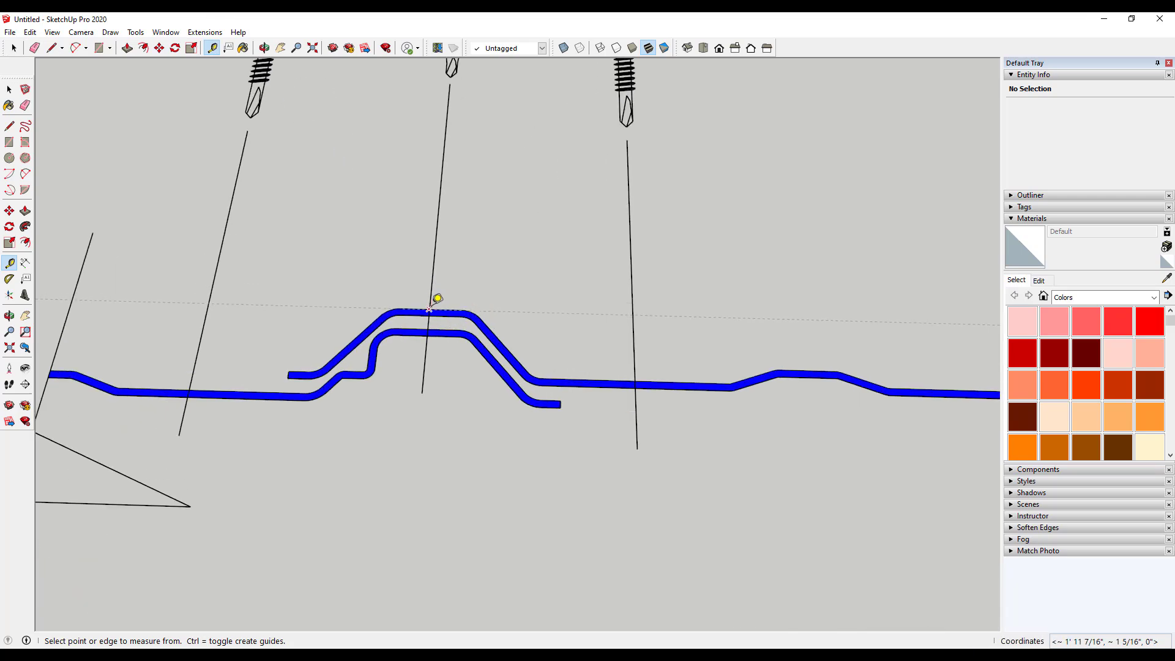
click(430, 308)
scroll(428, 300, down, 5)
scroll(671, 308, up, 4)
scroll(670, 308, up, 2)
click(645, 322)
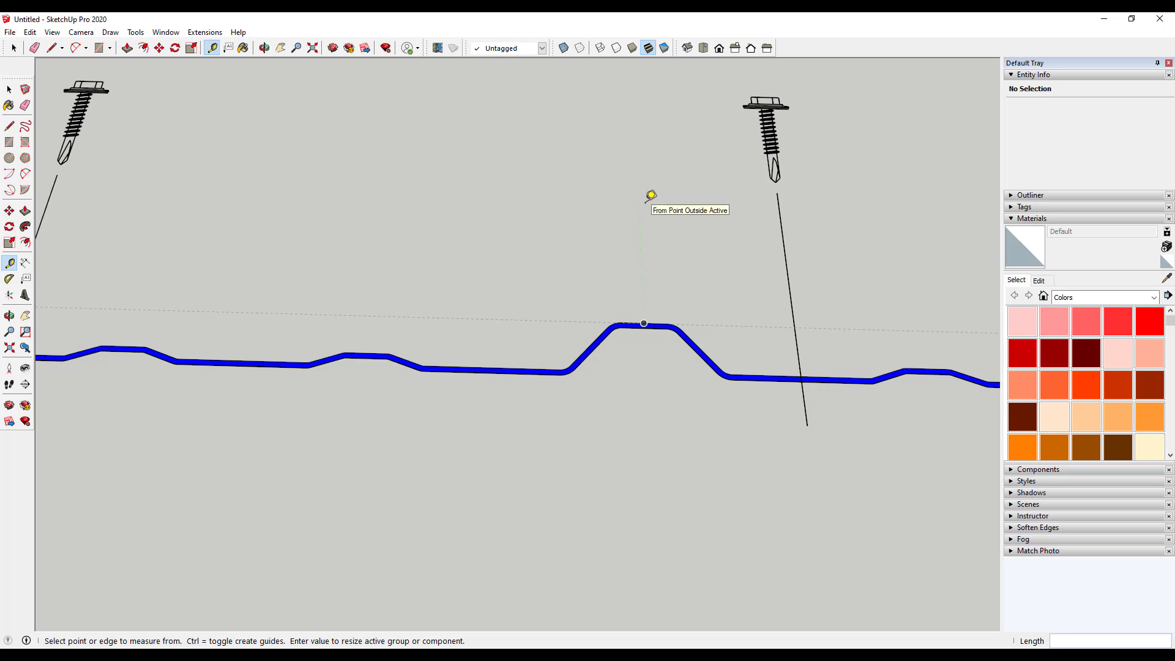
key(Return)
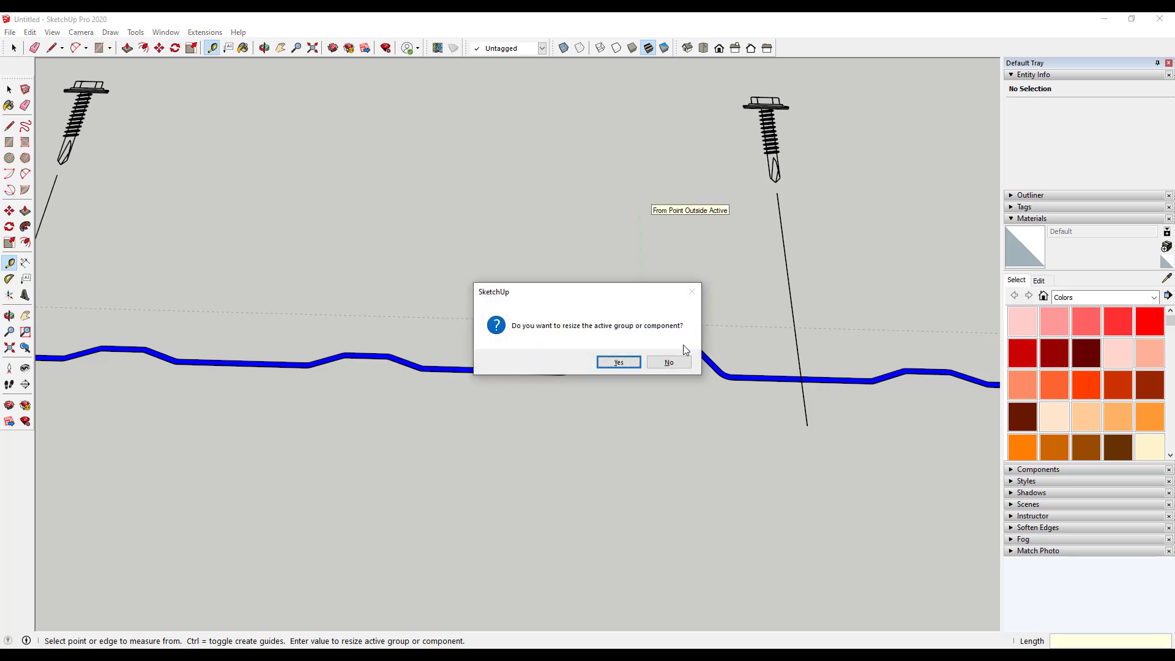
click(618, 362)
scroll(642, 343, down, 6)
scroll(637, 286, down, 5)
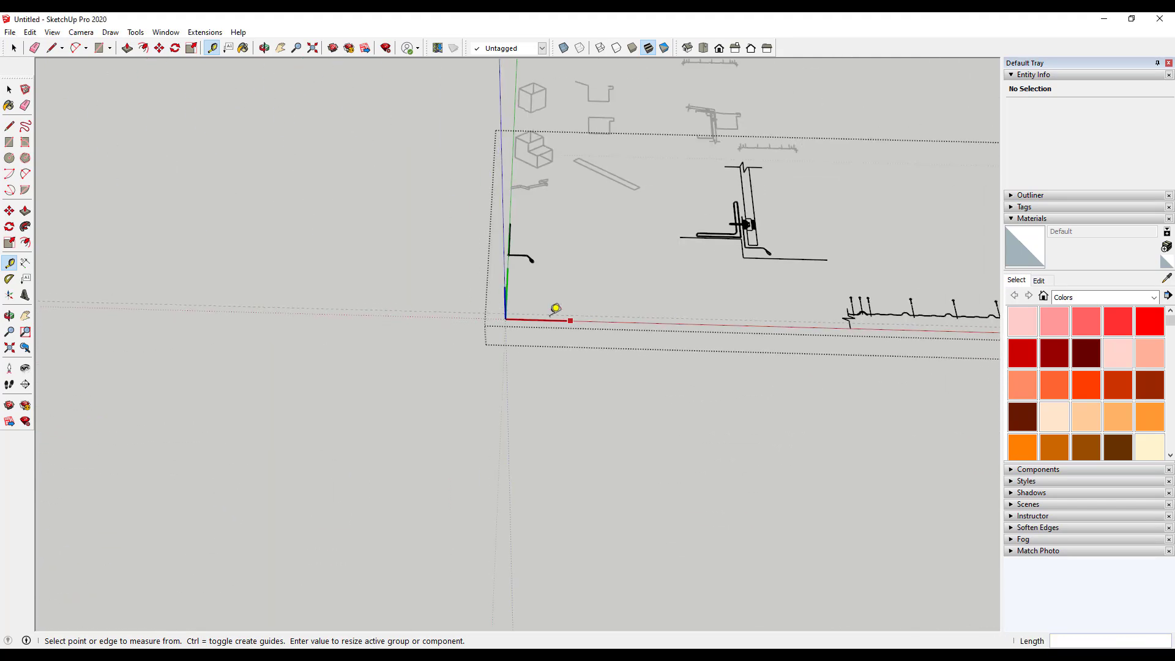
- Measure the spacing between two neighbouring major ribs on the rescaled panel profile
scroll(829, 294, up, 8)
scroll(765, 304, up, 3)
key(space)
scroll(701, 306, up, 2)
scroll(707, 316, down, 4)
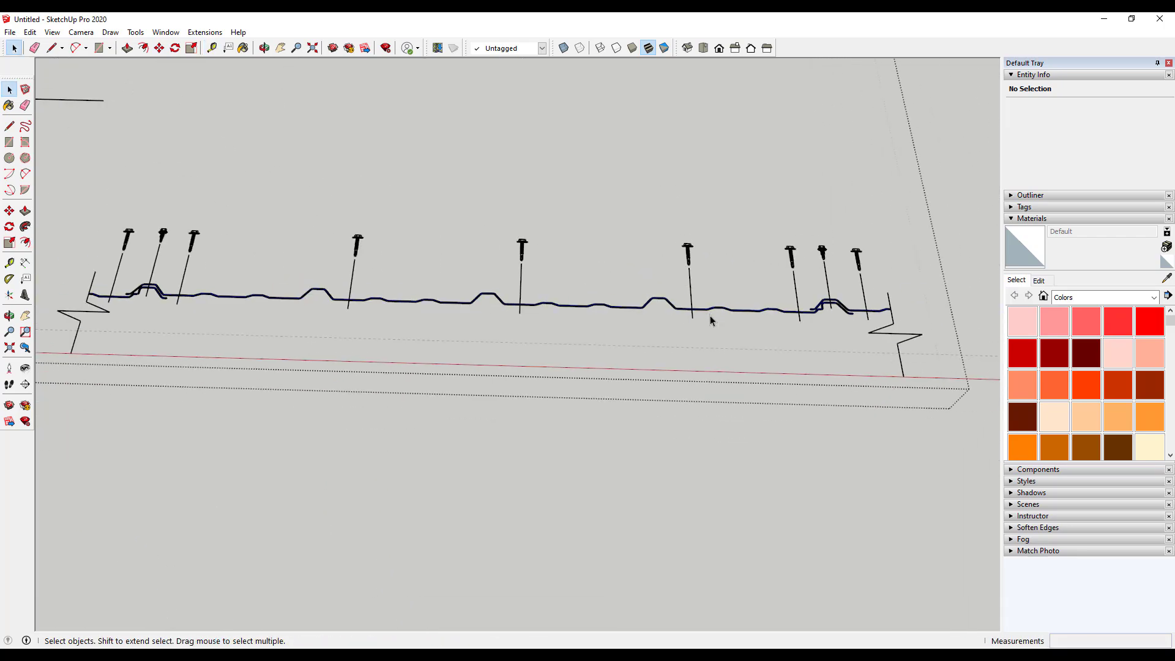
scroll(398, 318, up, 5)
click(212, 47)
scroll(401, 220, up, 3)
click(487, 366)
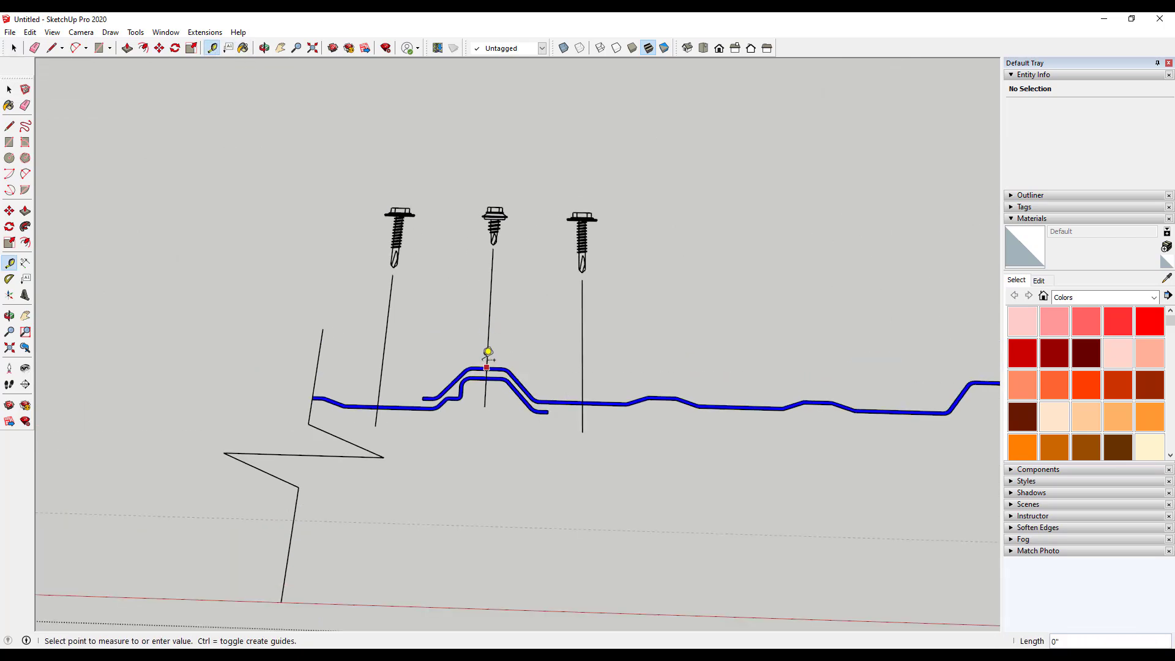
scroll(485, 358, down, 3)
scroll(739, 361, up, 2)
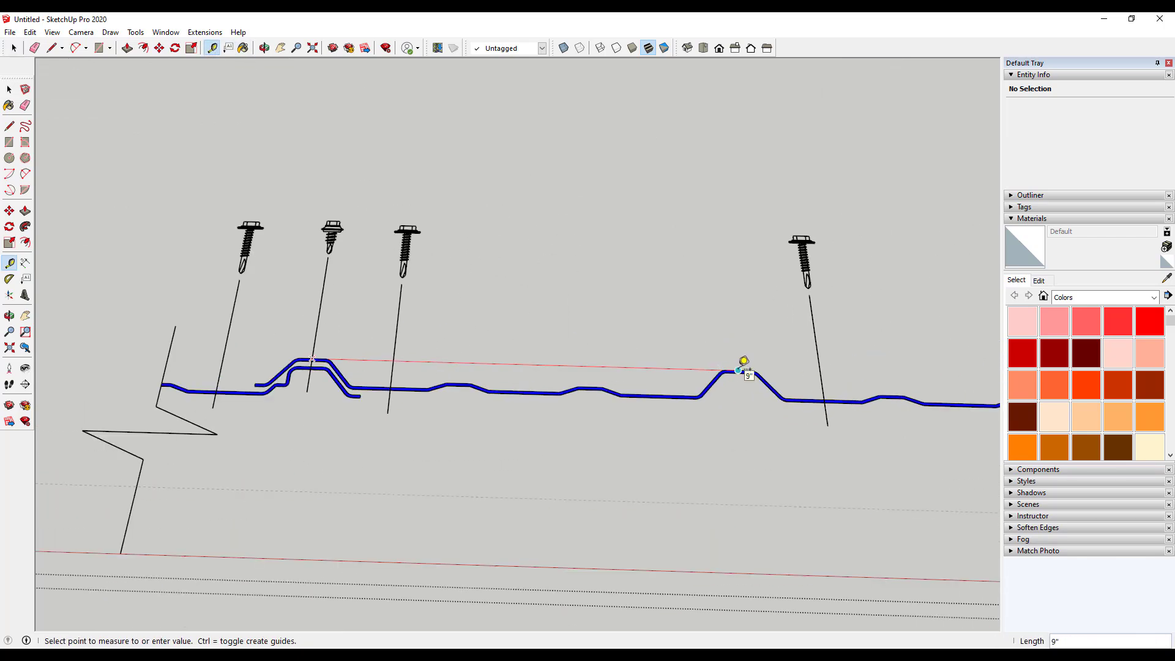
key(space)
- Leave the base detail, look over the imported details, and reopen the base detail for editing
scroll(490, 315, down, 10)
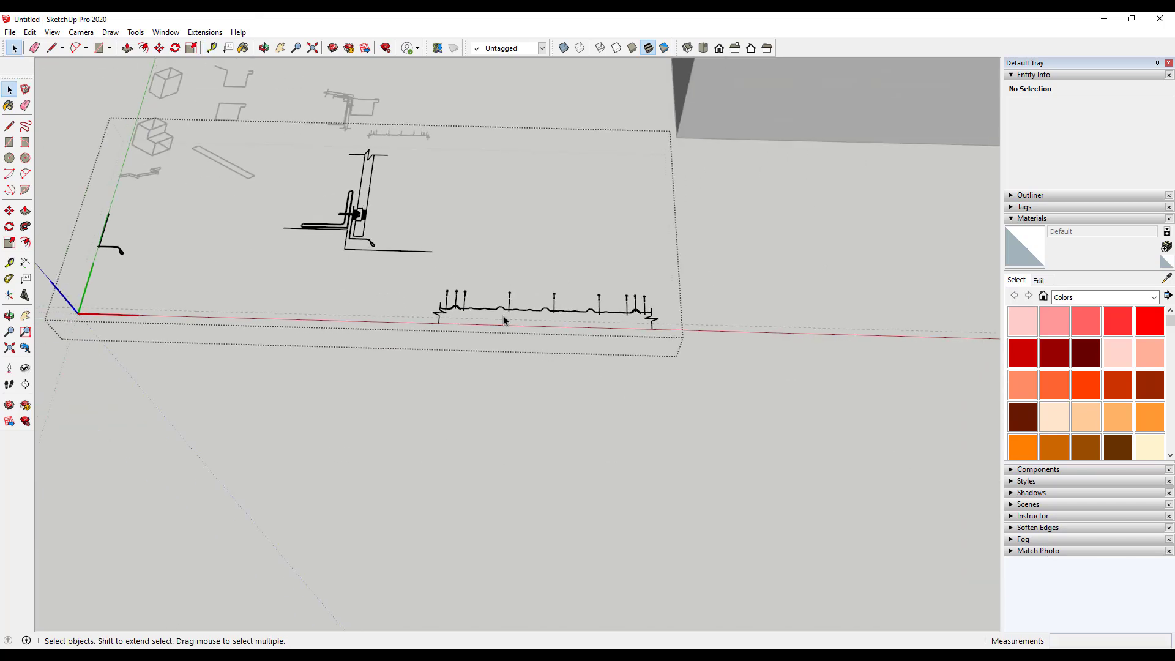
click(493, 126)
scroll(460, 222, up, 5)
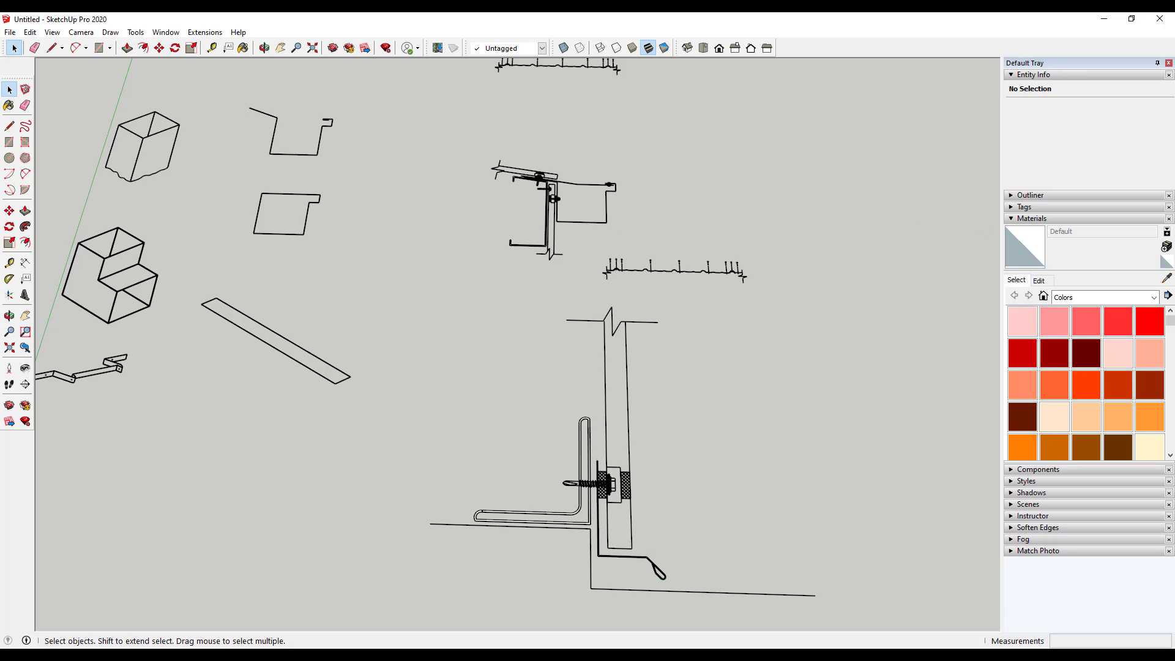
scroll(610, 601, up, 7)
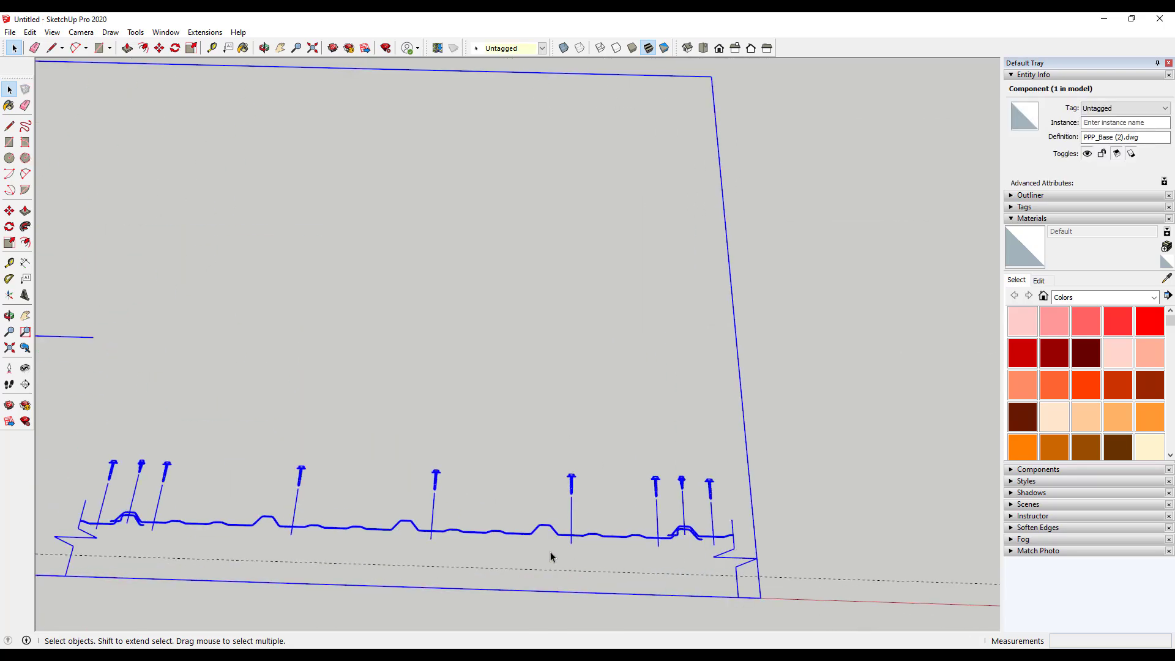
double_click(535, 523)
- Try to extrude the complete panel profile inside the base detail by about 1 1/4" and undo the extrusion
triple_click(535, 525)
scroll(539, 530, up, 3)
middle_drag(576, 573, 511, 400)
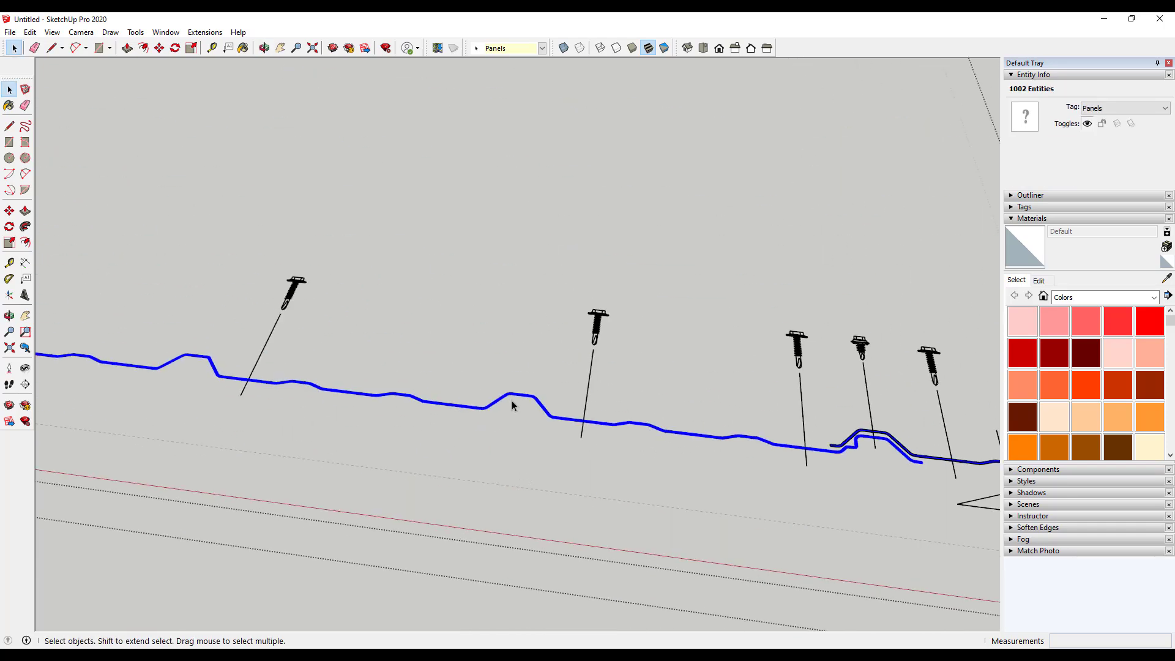
scroll(510, 399, up, 3)
key(p)
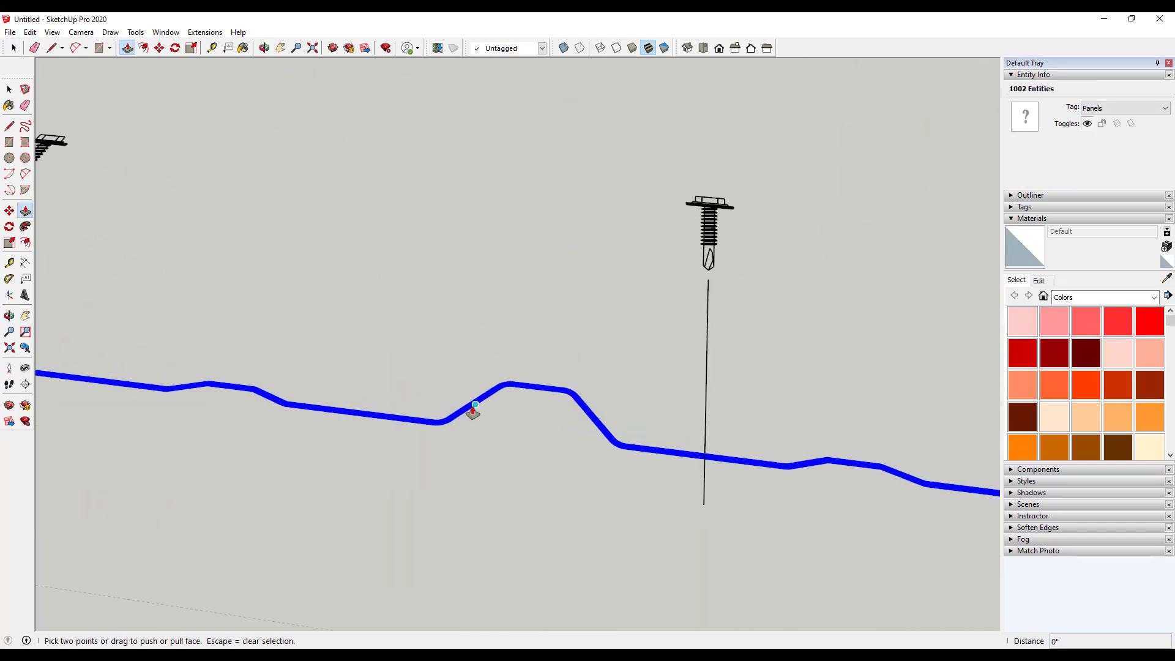
click(469, 404)
click(475, 320)
scroll(557, 446, down, 6)
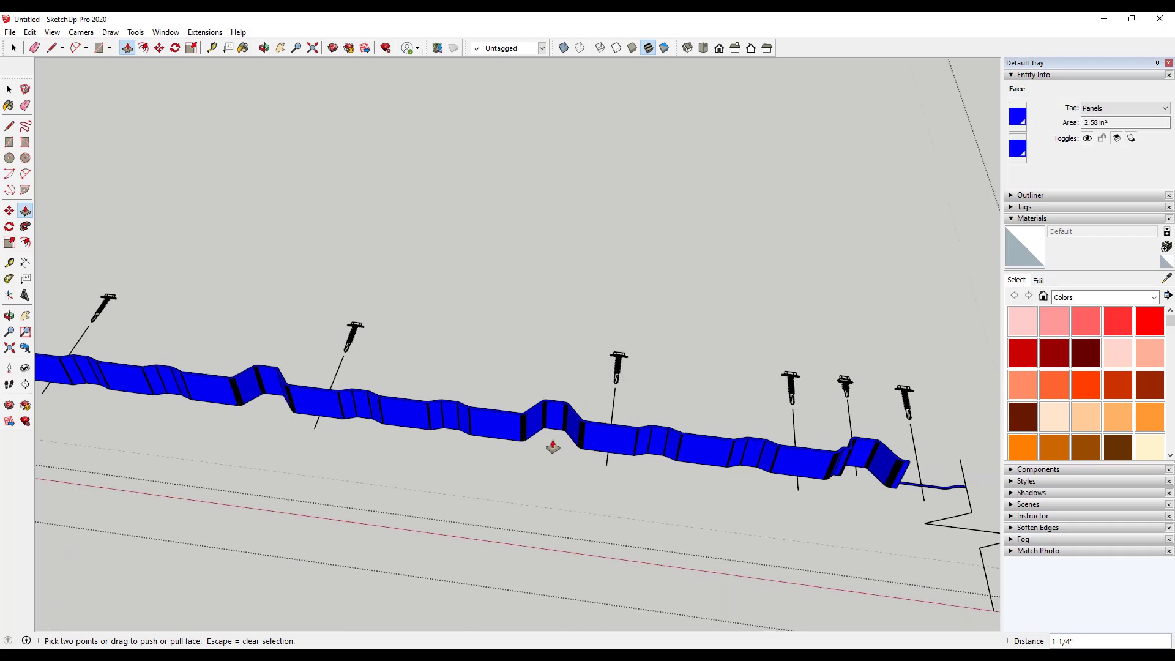
middle_drag(502, 428, 533, 340)
key(ctrl+z)
scroll(550, 393, down, 3)
key(space)
- Copy the complete panel profile from the base detail and leave the component
scroll(518, 368, up, 9)
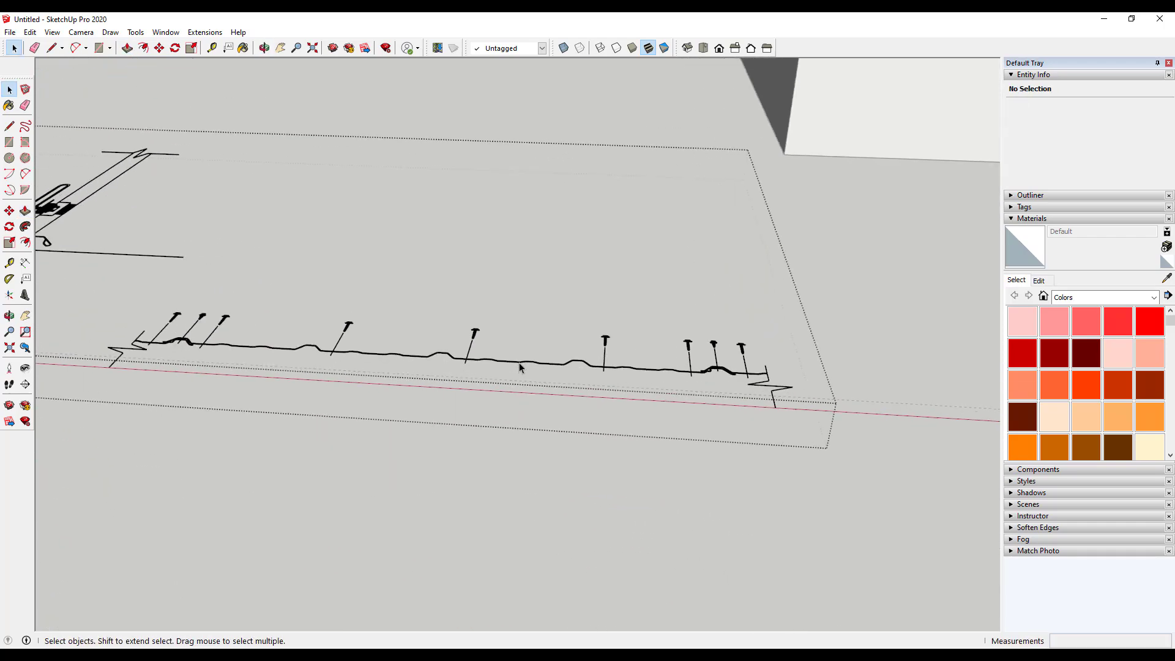
middle_drag(528, 365, 549, 501)
scroll(556, 423, down, 4)
scroll(512, 406, up, 8)
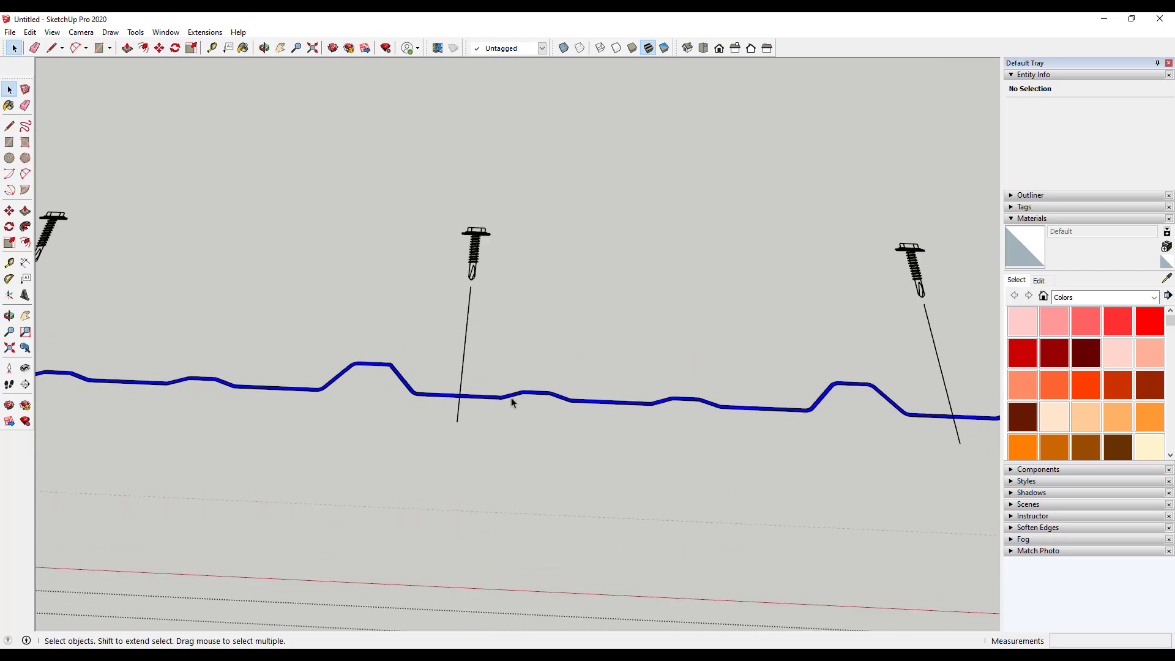
triple_click(501, 402)
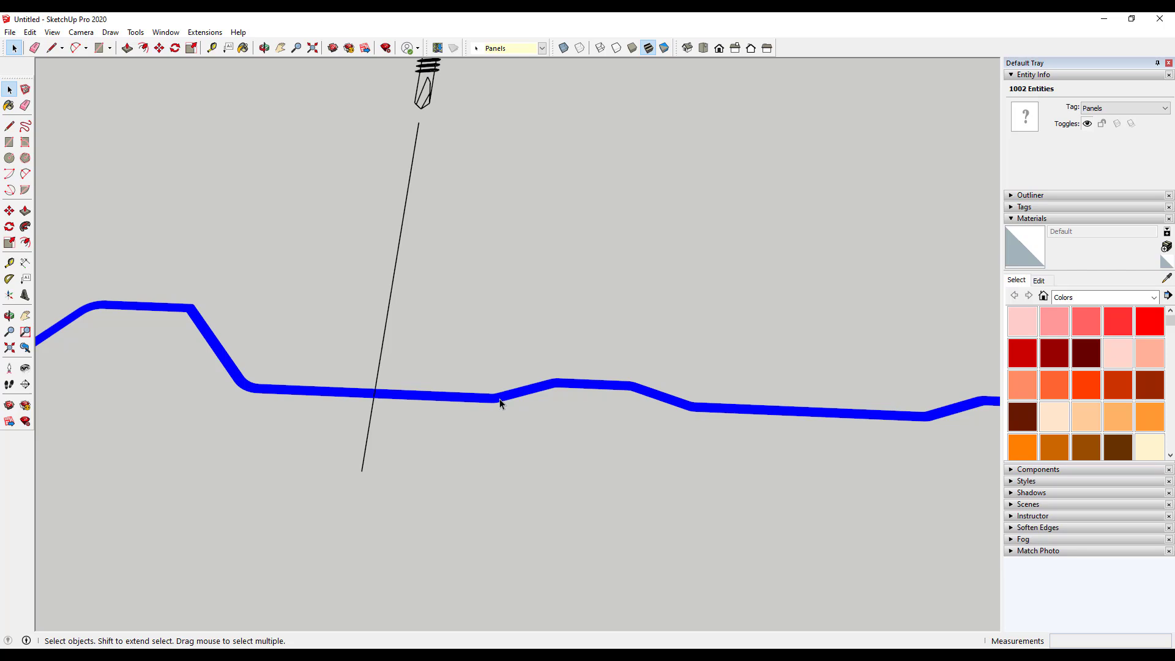
scroll(501, 403, down, 10)
click(644, 439)
- Paste the copied panel profile with its end at the roof's lower eave corner
scroll(404, 390, down, 3)
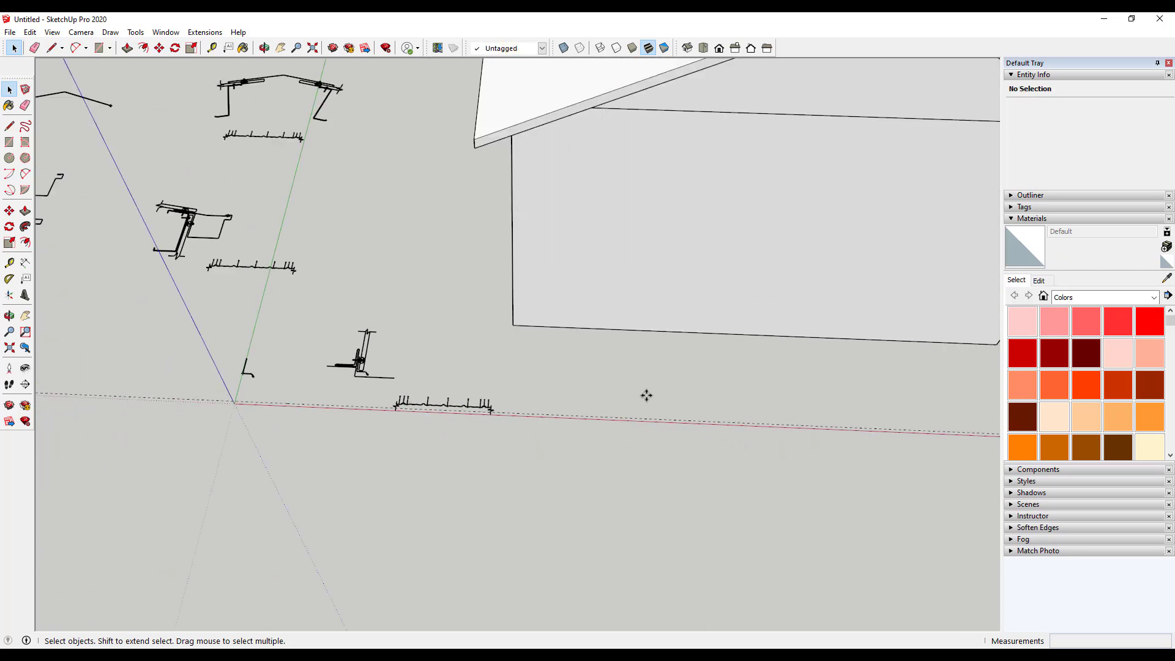
key(ctrl+v)
middle_drag(651, 402, 611, 451)
click(793, 324)
- Rotate the pasted panel profile about the roof corner, finishing with a 90° turn, so it stands upright along the eave edge
scroll(843, 312, up, 6)
scroll(561, 451, up, 3)
key(q)
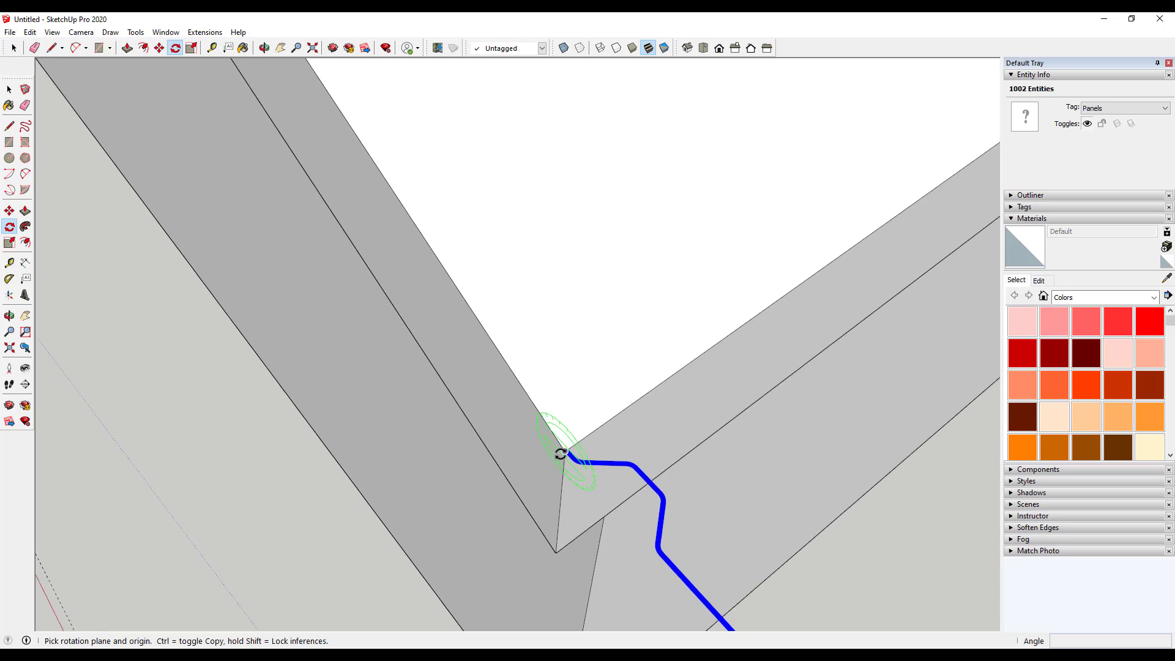
click(567, 452)
scroll(583, 466, up, 2)
click(583, 464)
click(650, 399)
middle_drag(650, 399, 643, 332)
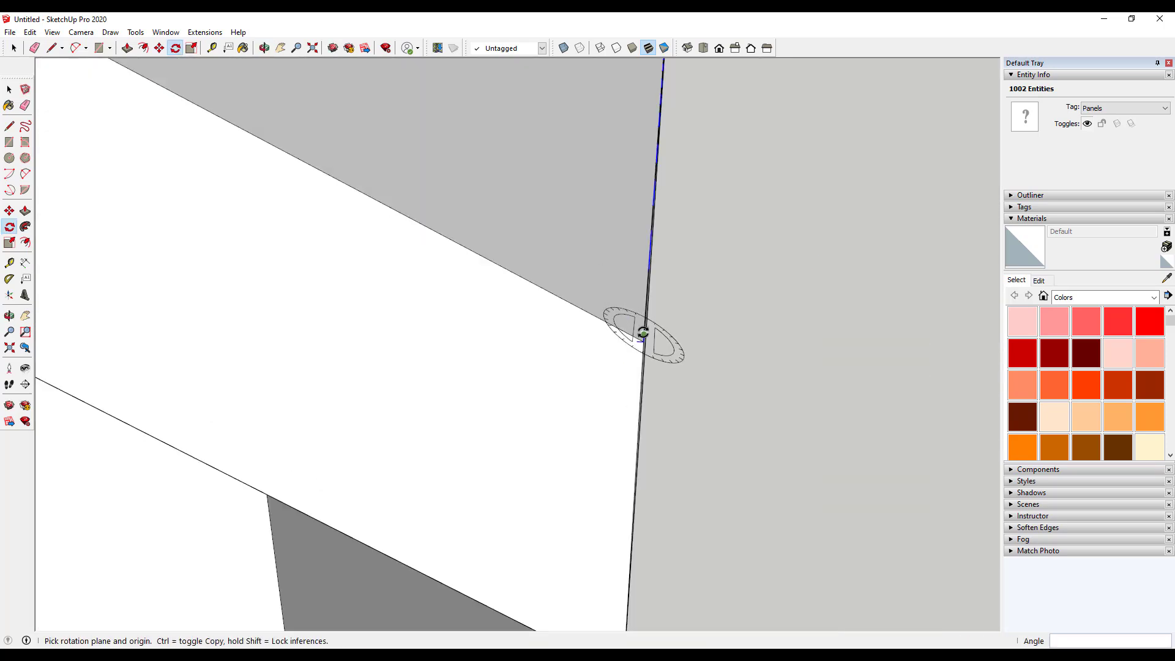
click(642, 339)
click(502, 335)
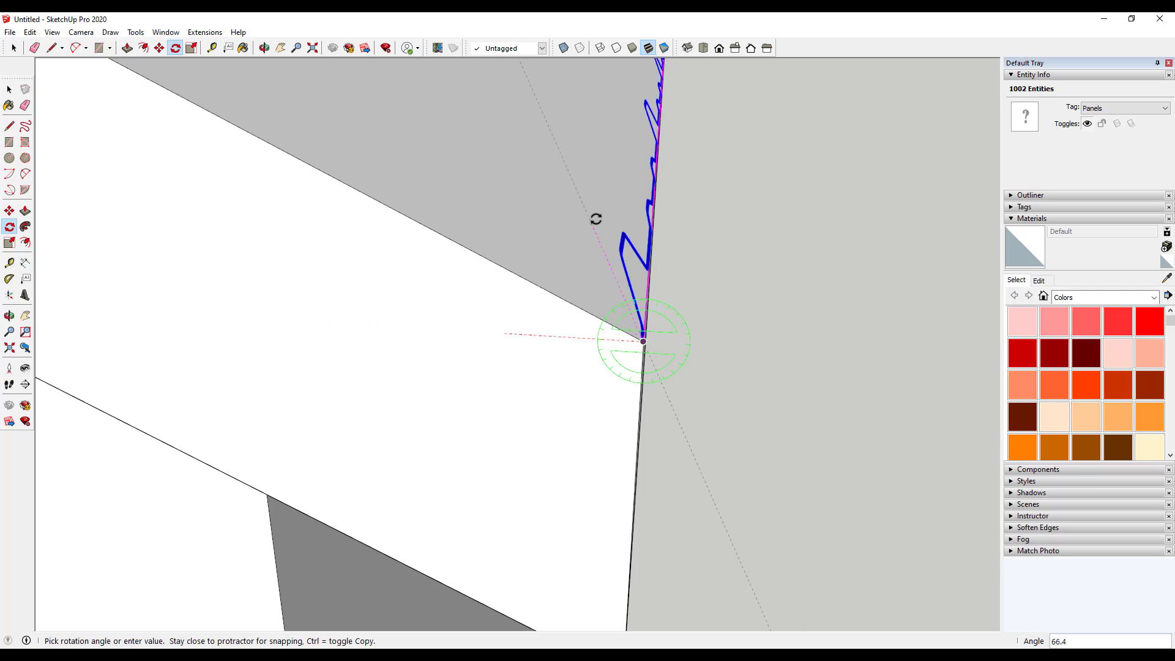
click(648, 208)
scroll(832, 354, down, 4)
middle_drag(832, 354, 548, 253)
- Check the length of the roof's upper sloped edge at the gable end inside the roof group
key(space)
click(530, 264)
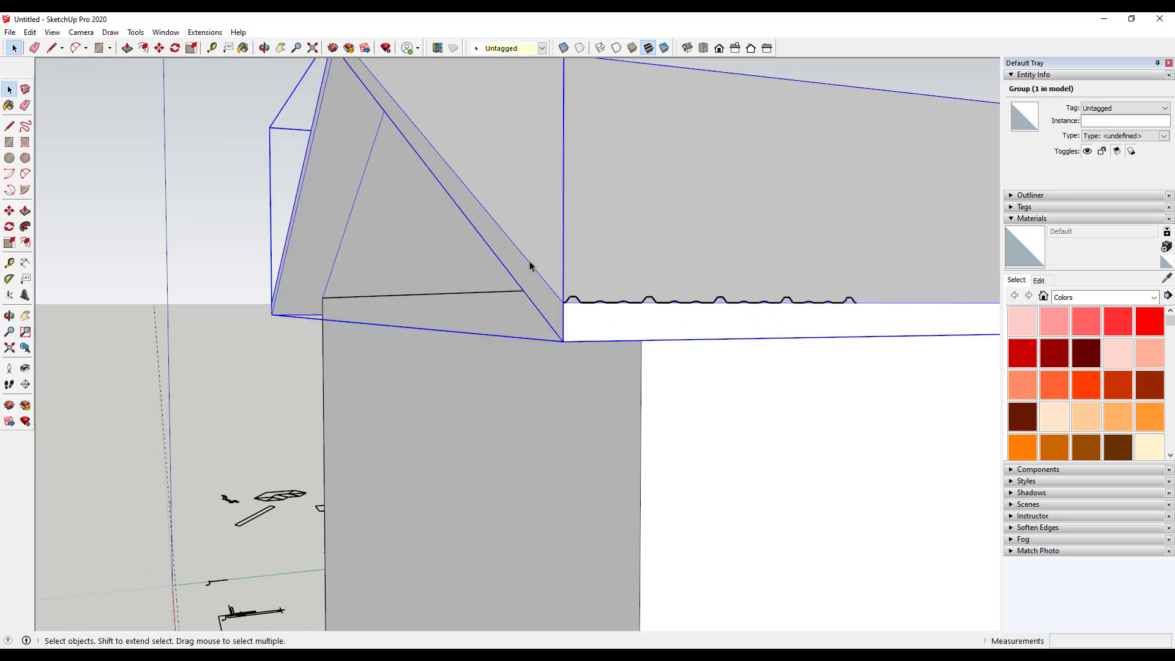
double_click(530, 265)
click(531, 267)
click(530, 265)
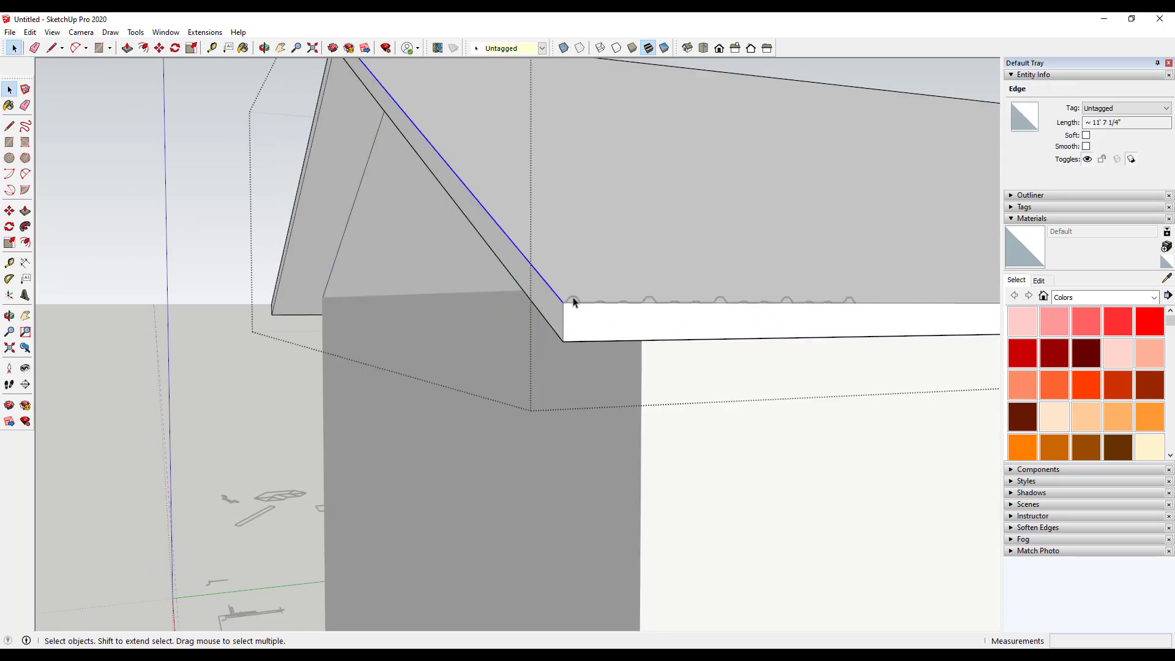
key(Escape)
- Extrude the complete panel profile a short distance outward past the eave edge
middle_drag(571, 288, 614, 311)
scroll(594, 313, up, 4)
scroll(575, 323, up, 3)
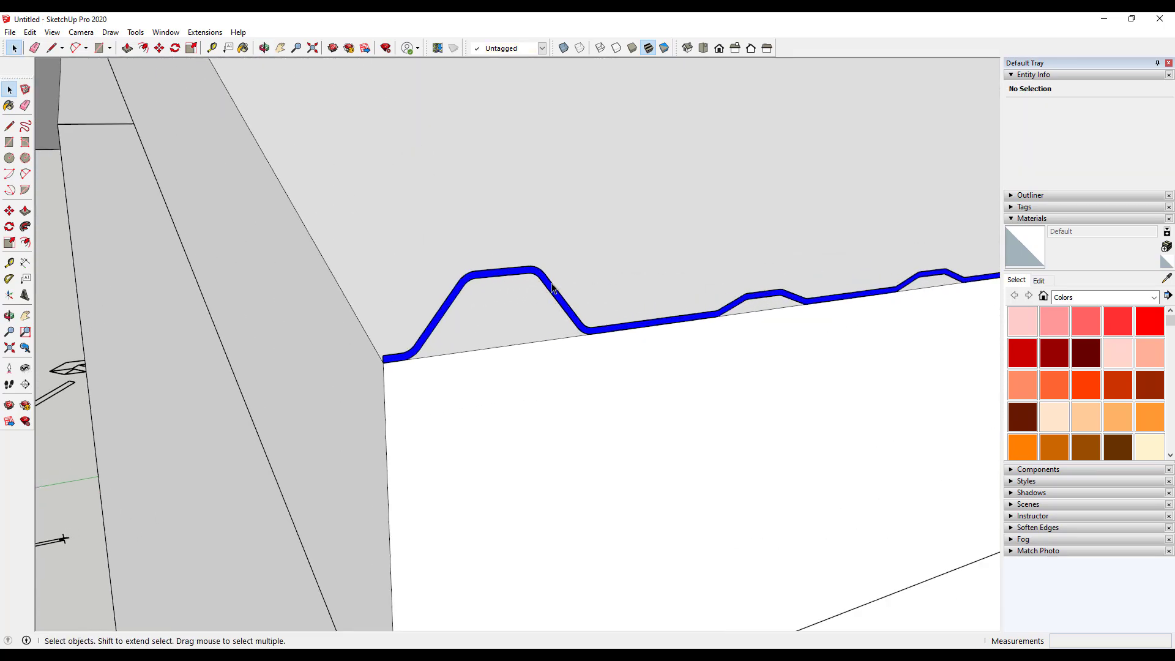
scroll(542, 277, up, 4)
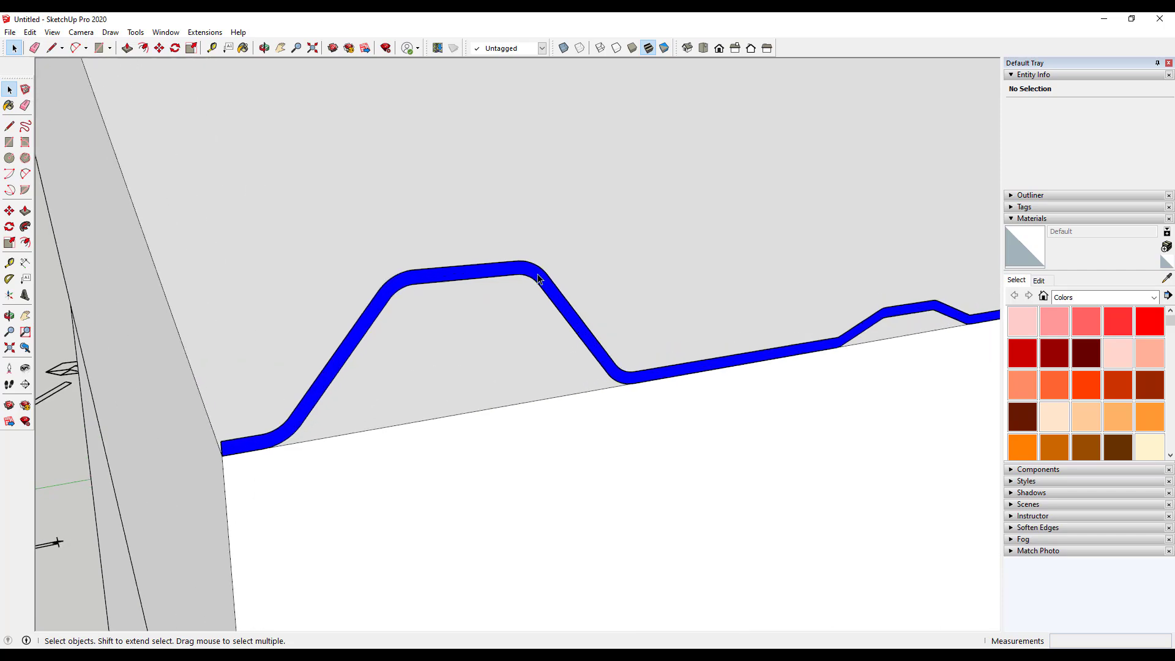
triple_click(528, 278)
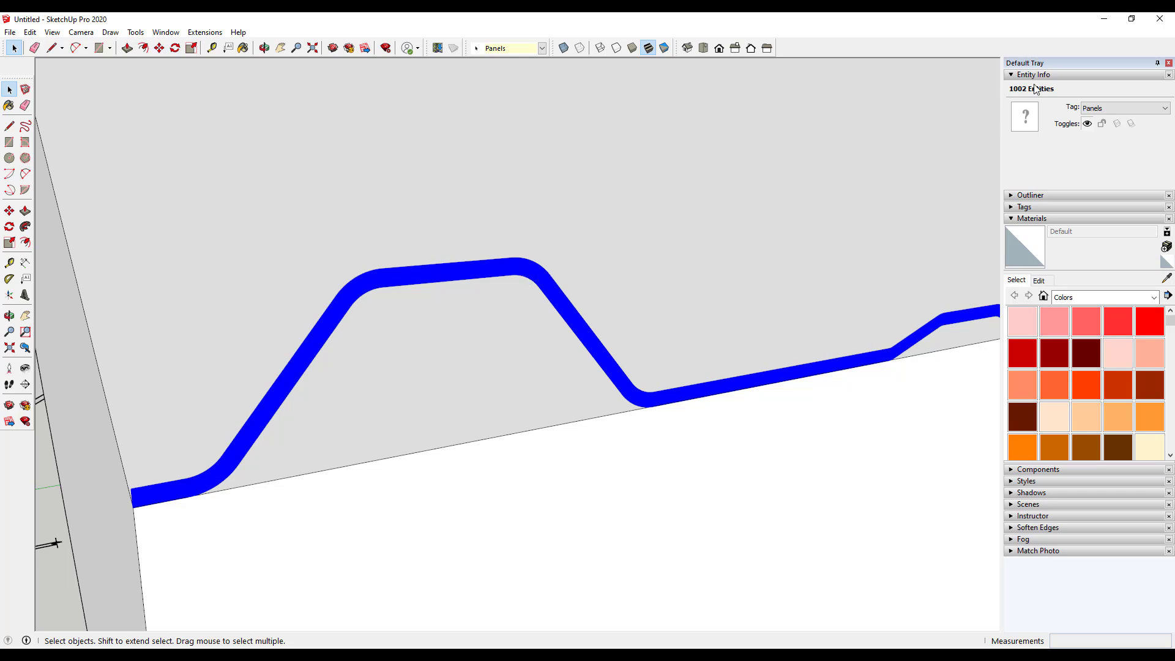
scroll(613, 289, down, 5)
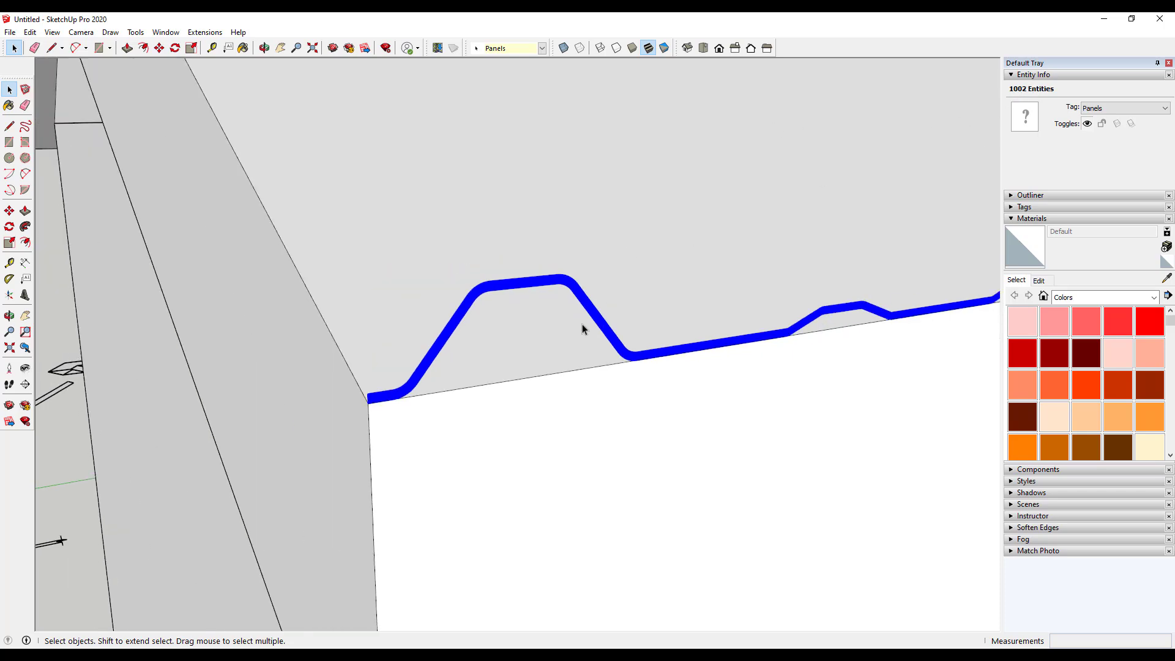
key(p)
click(568, 310)
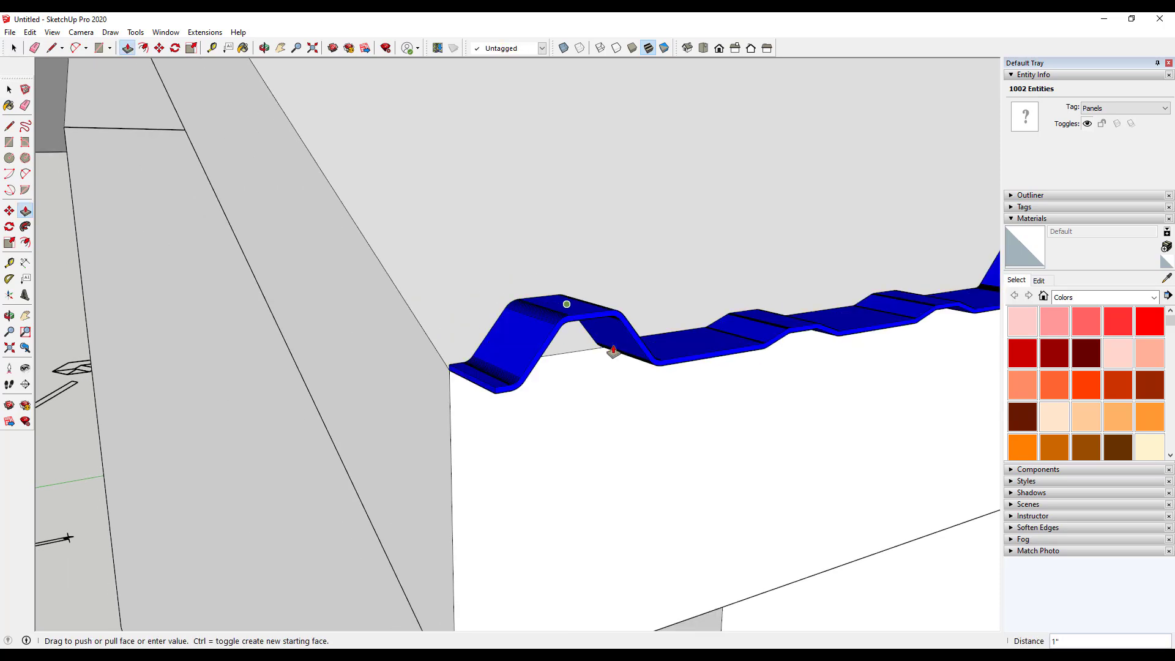
click(656, 373)
key(space)
- Select the entire extruded panel to check how much geometry it contains, and undo the extrusion
click(589, 345)
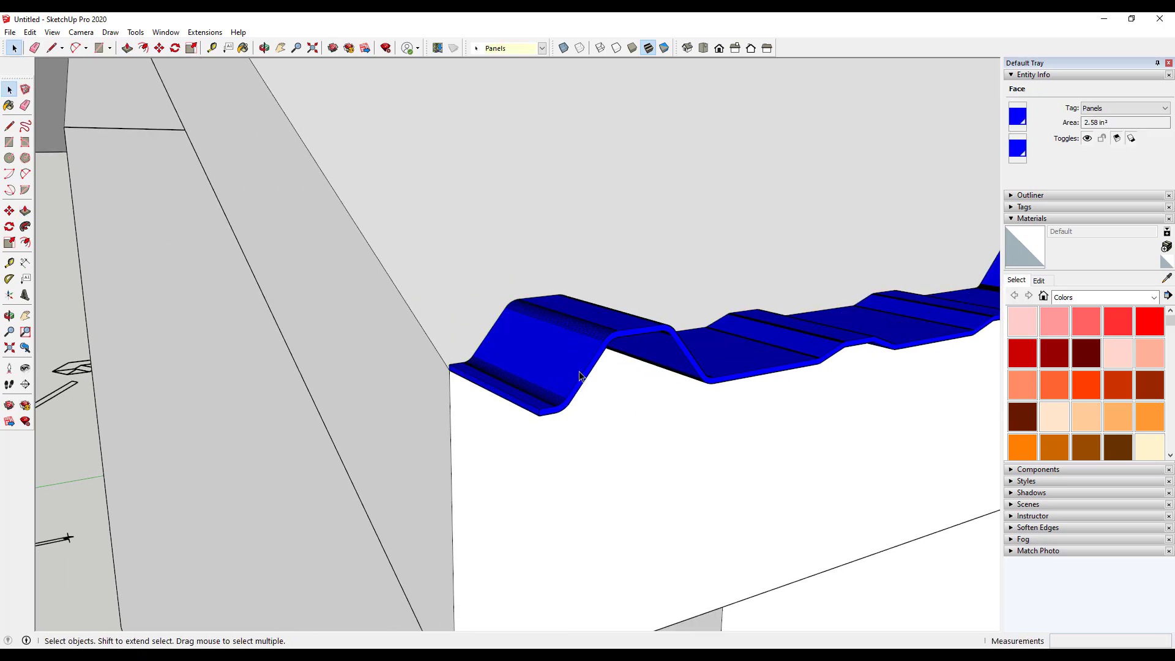
middle_drag(580, 375, 669, 393)
triple_click(599, 357)
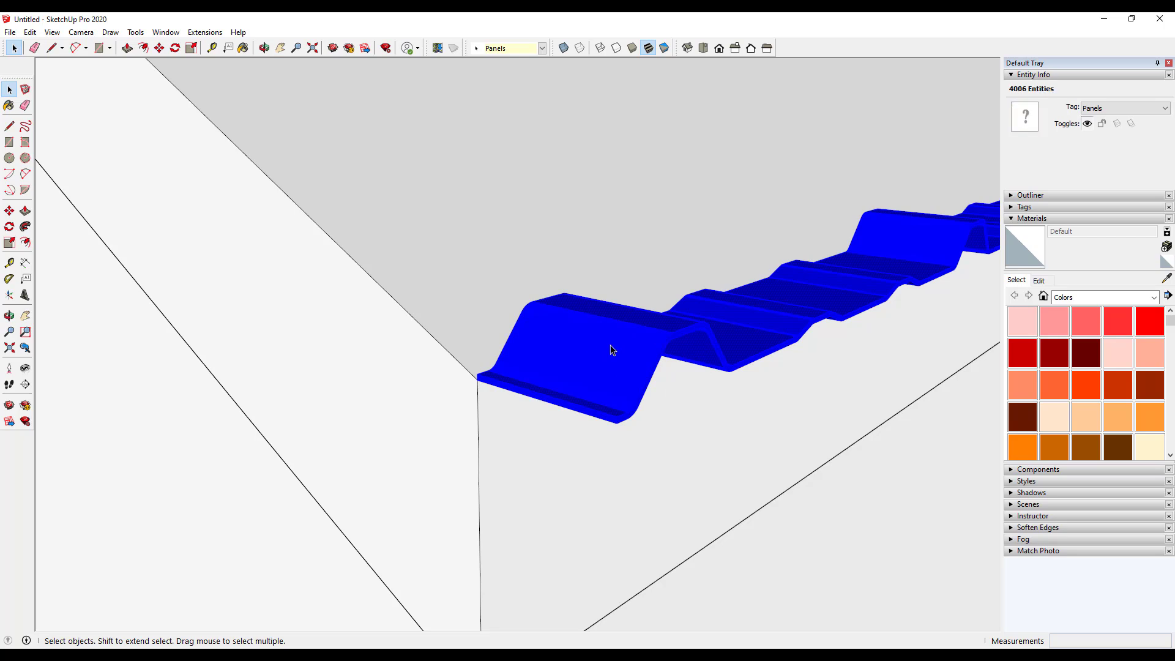
scroll(522, 374, down, 3)
scroll(798, 305, up, 4)
scroll(549, 377, down, 5)
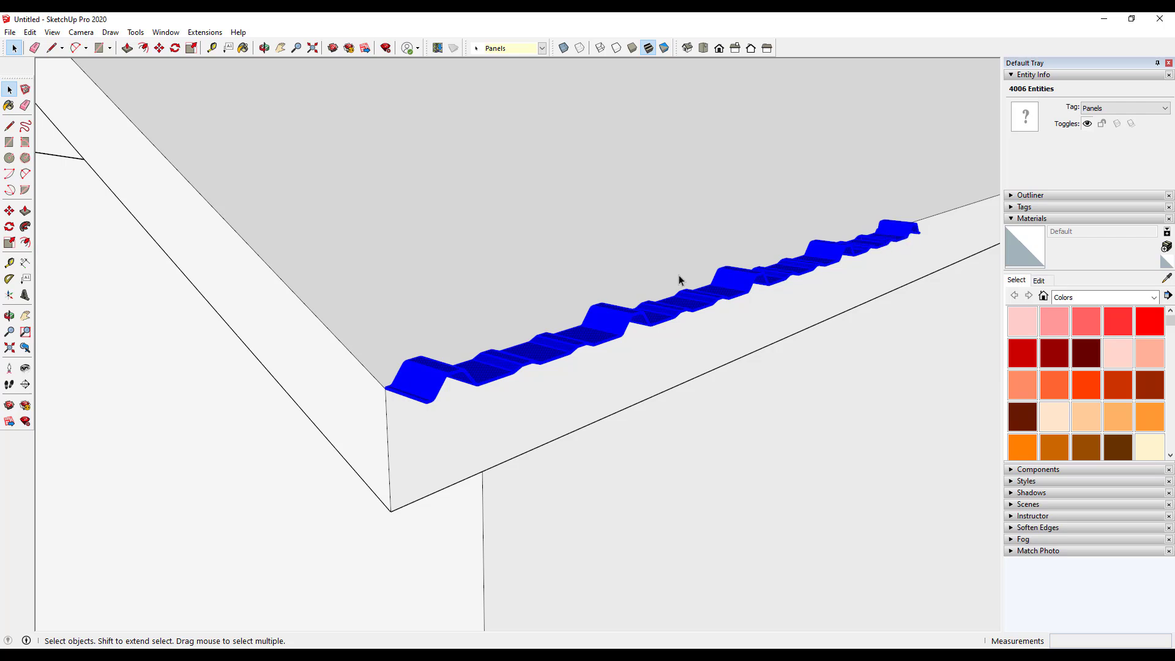
scroll(580, 326, up, 10)
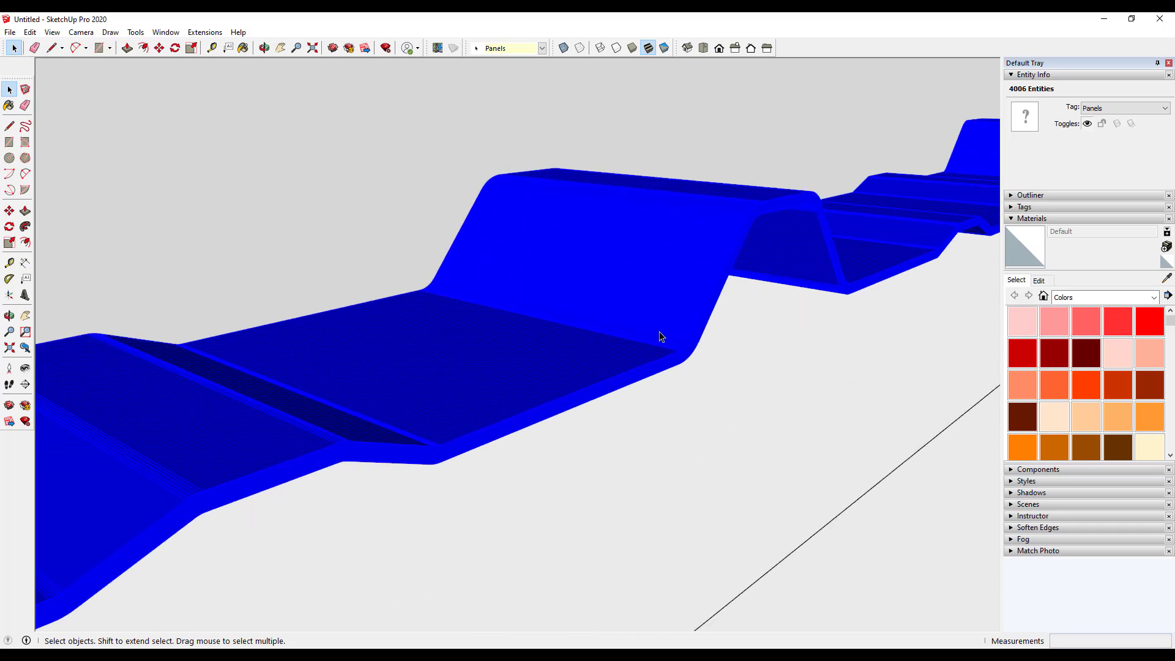
scroll(658, 342, down, 12)
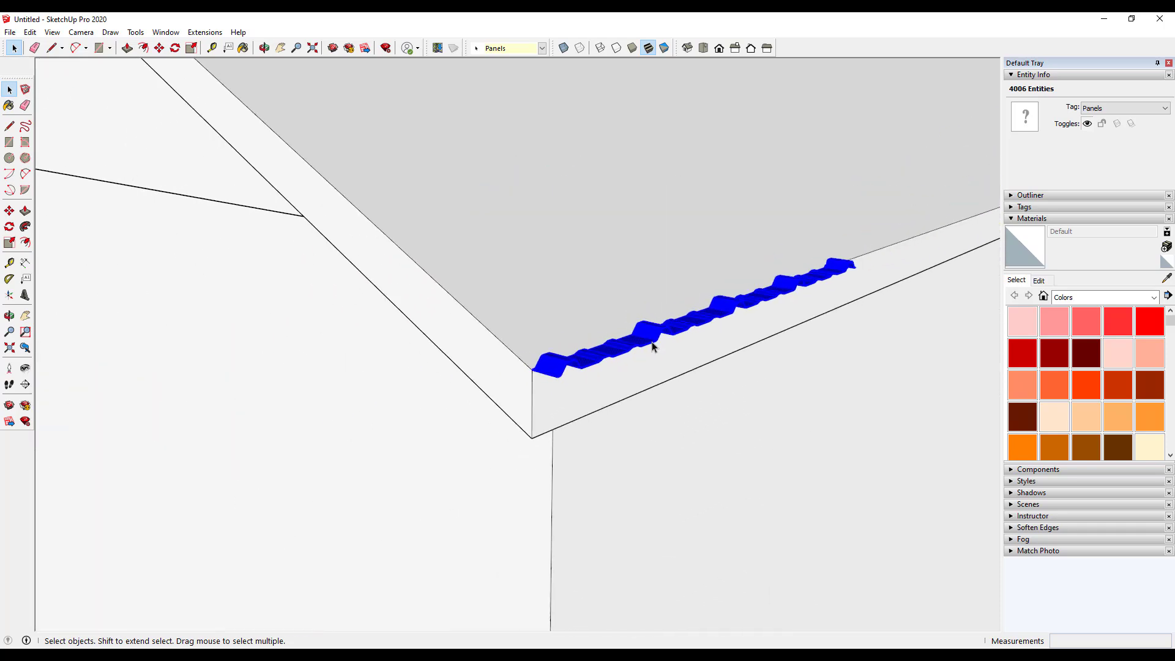
key(ctrl+z)
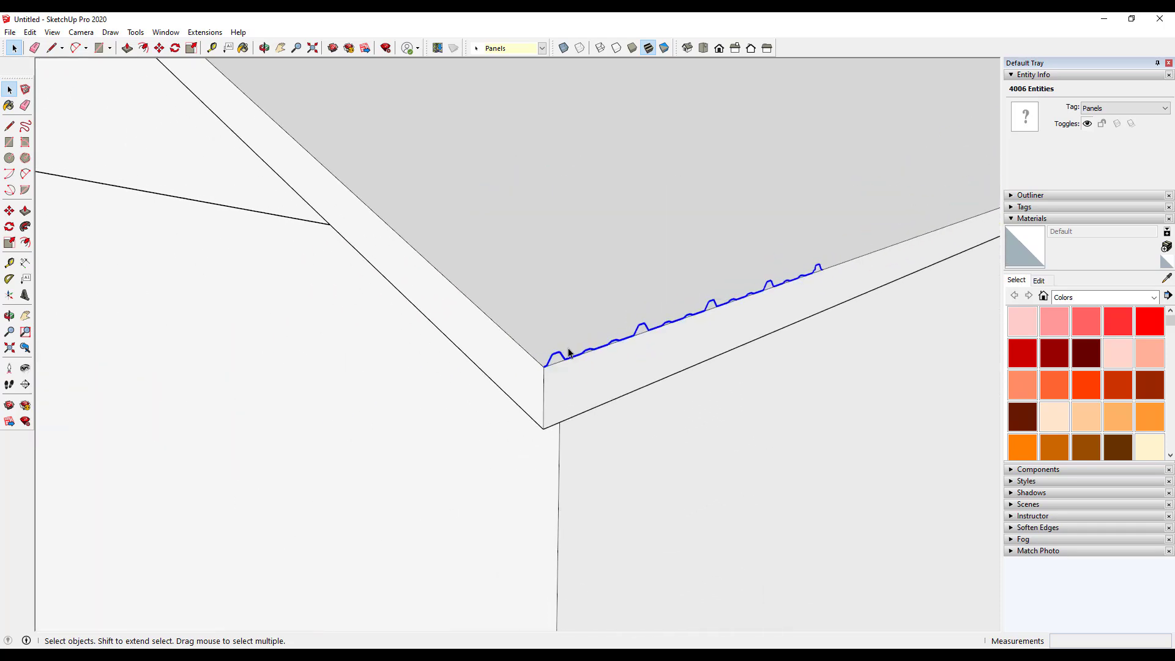
- Copy the panel profile about 1' 1 5/8" outward from the eave edge as a separate duplicate
scroll(556, 352, up, 6)
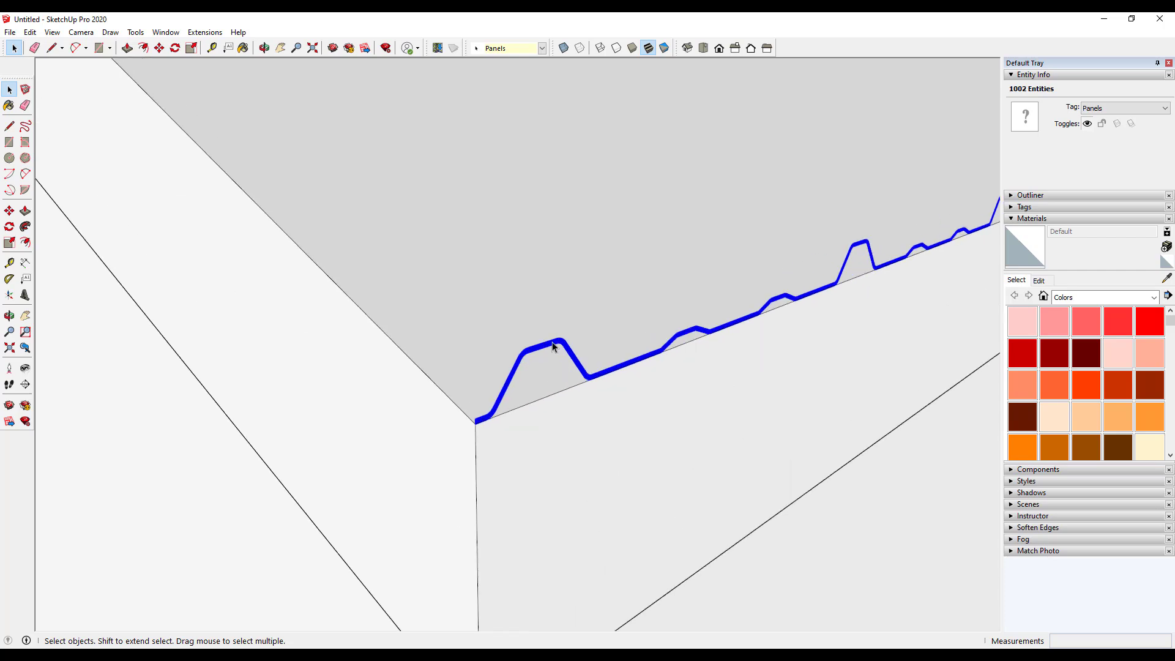
scroll(514, 375, up, 4)
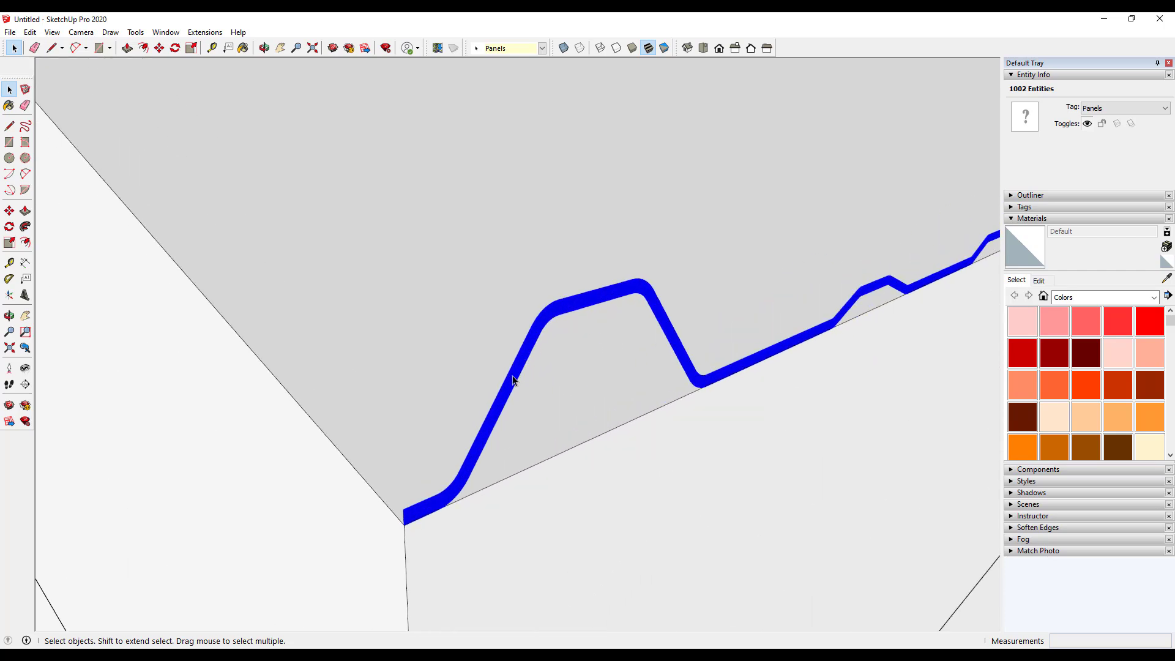
key(m)
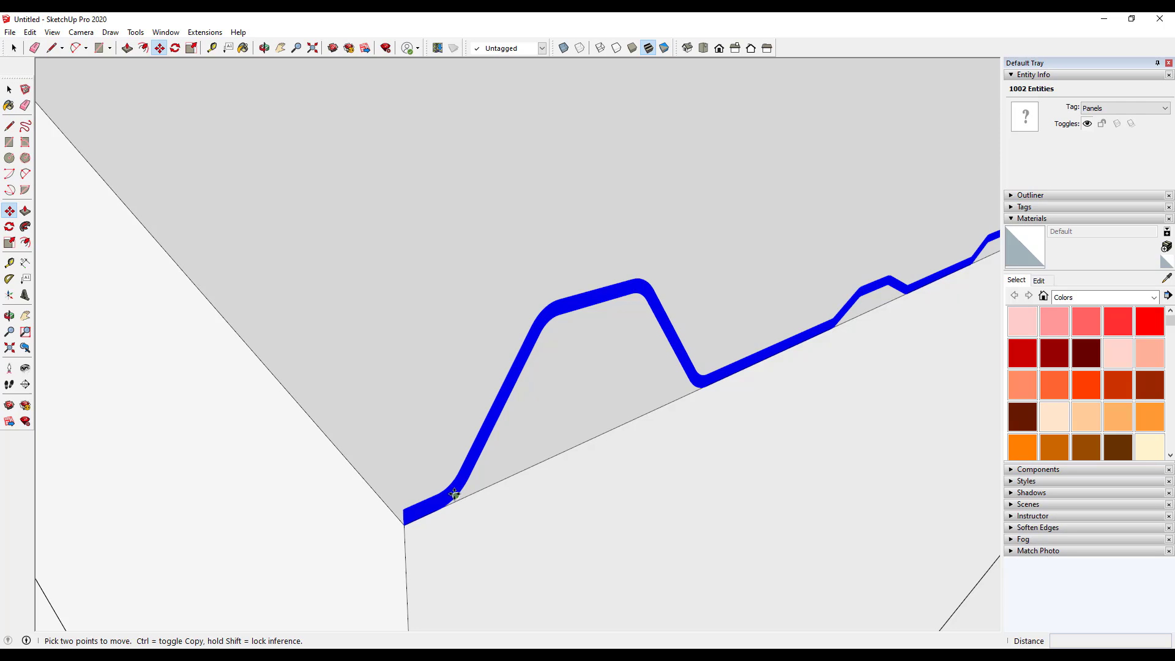
key(space)
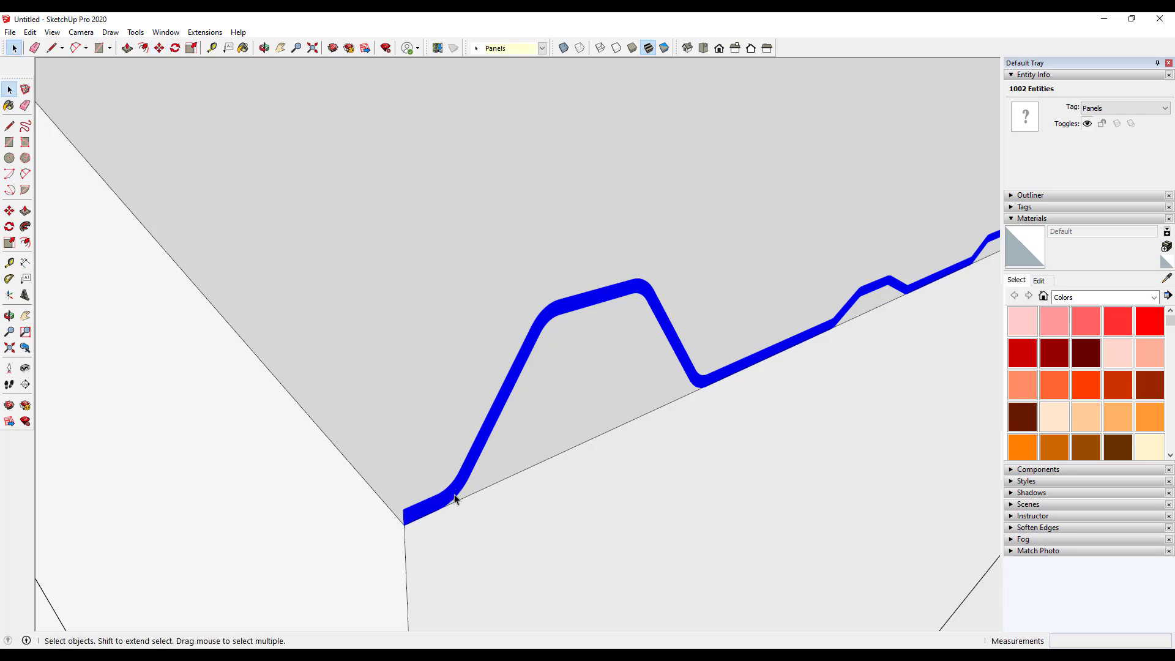
key(m)
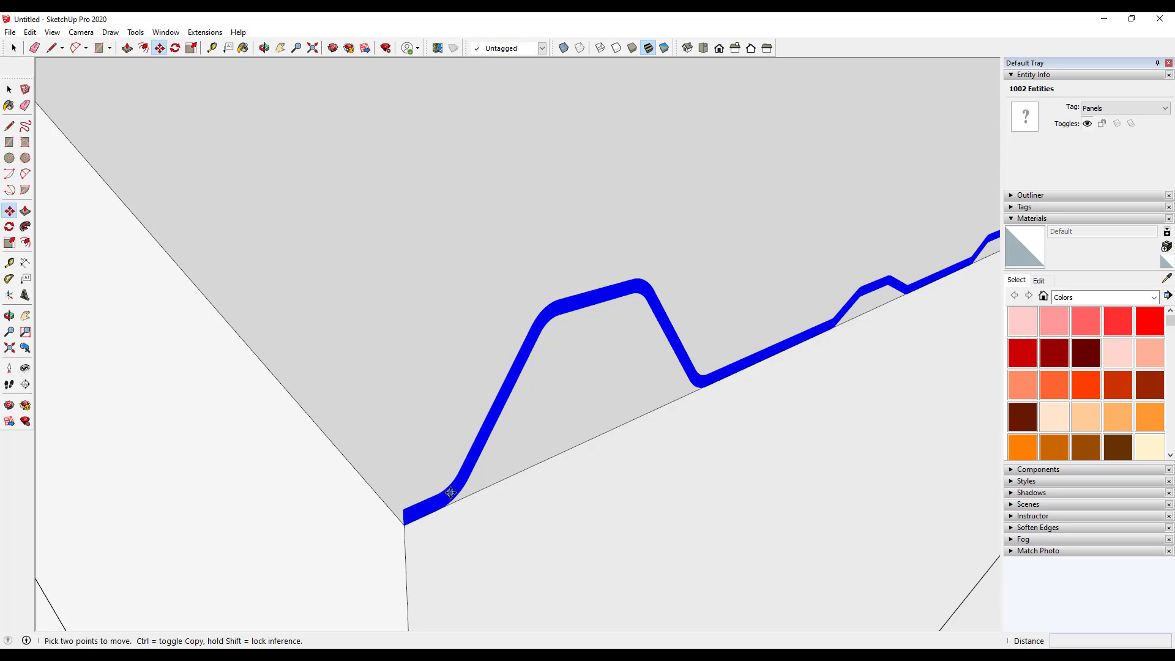
click(452, 493)
key(ctrl)
scroll(522, 493, down, 5)
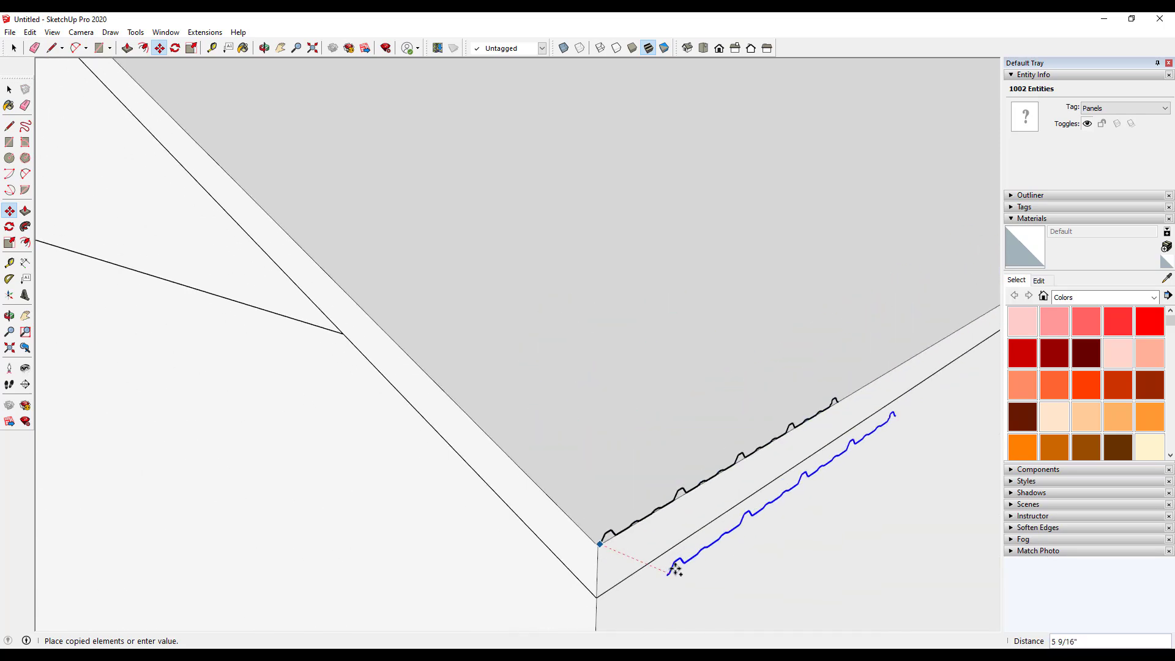
click(788, 617)
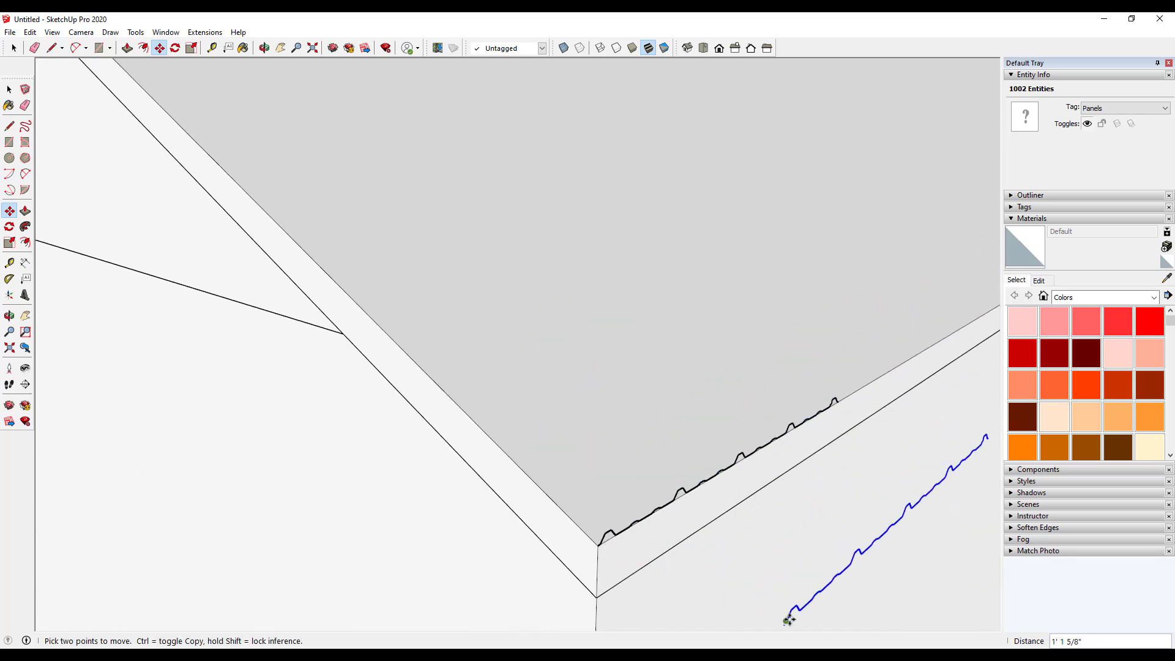
key(space)
scroll(906, 521, up, 3)
scroll(906, 516, up, 4)
scroll(952, 440, down, 4)
scroll(887, 417, up, 3)
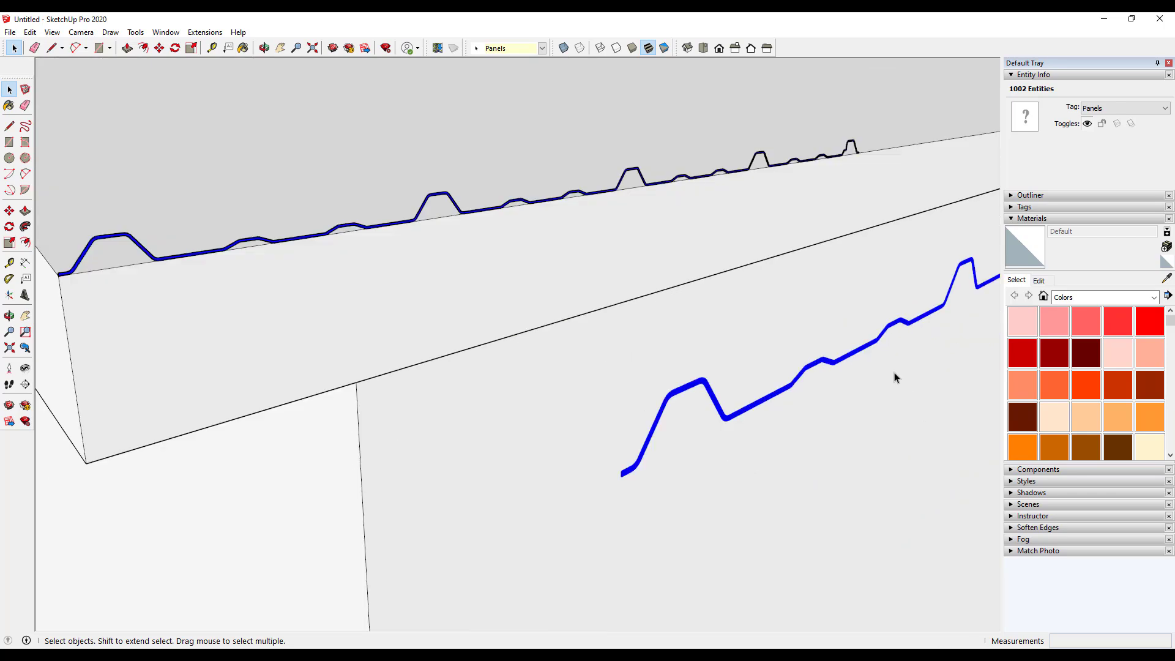
scroll(742, 278, down, 3)
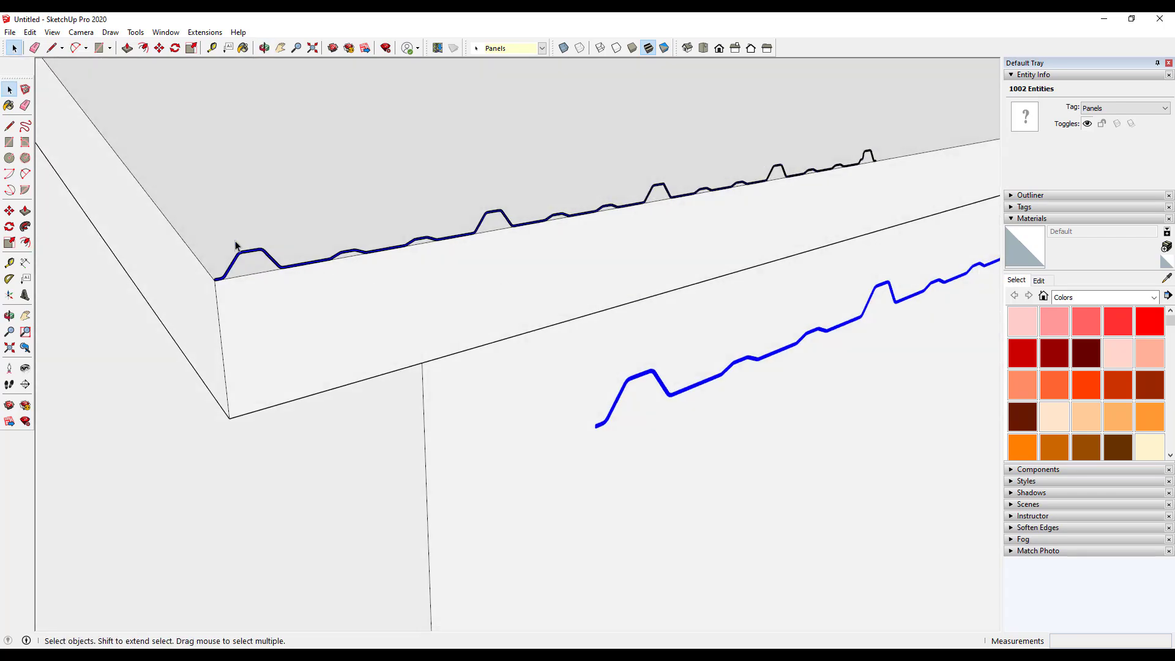
- Select a single edge on the original profile's first rib and display the Curvizard toolbar above the profile
scroll(263, 275, up, 3)
click(279, 264)
scroll(294, 264, up, 2)
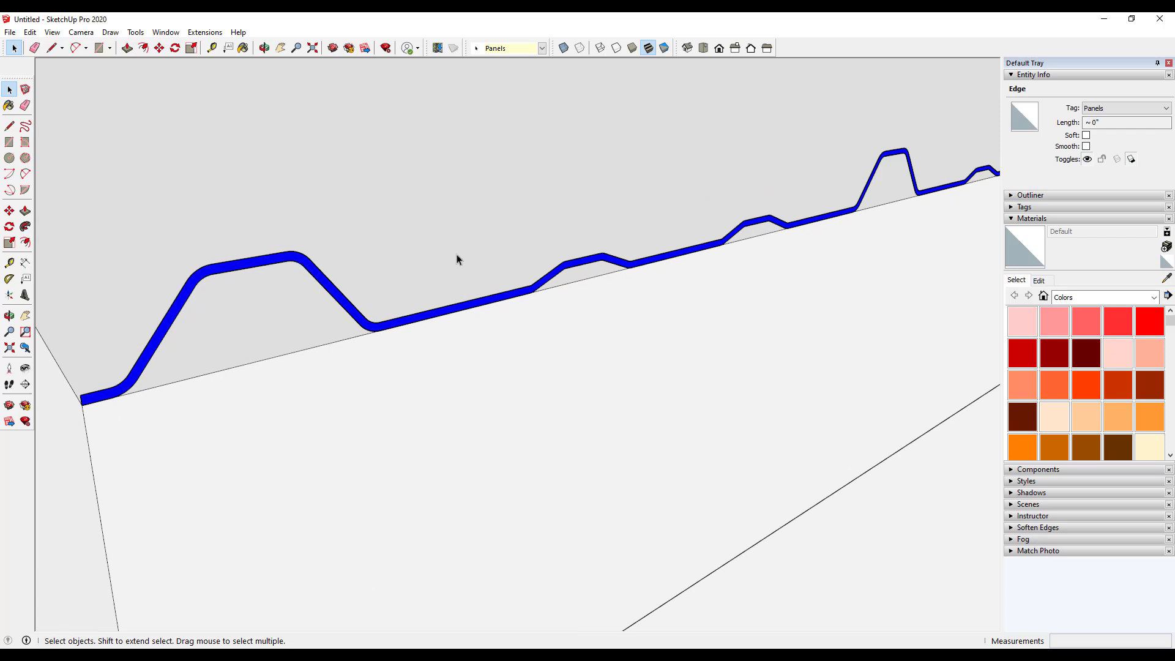
right_click(825, 47)
click(859, 110)
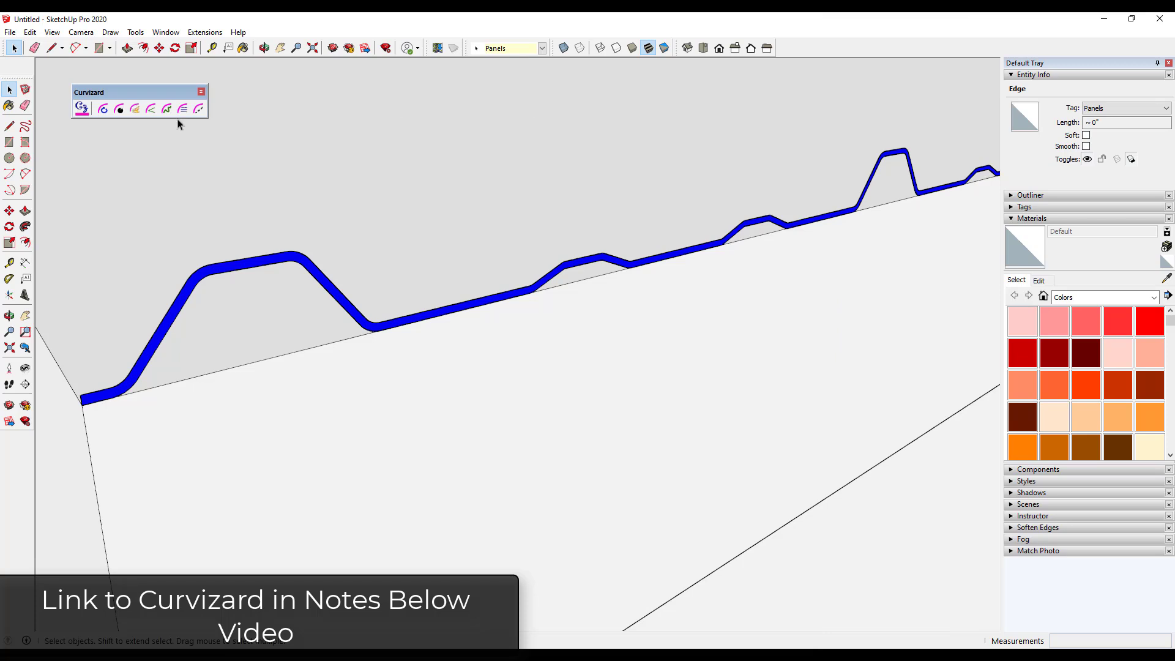
drag(131, 95, 148, 94)
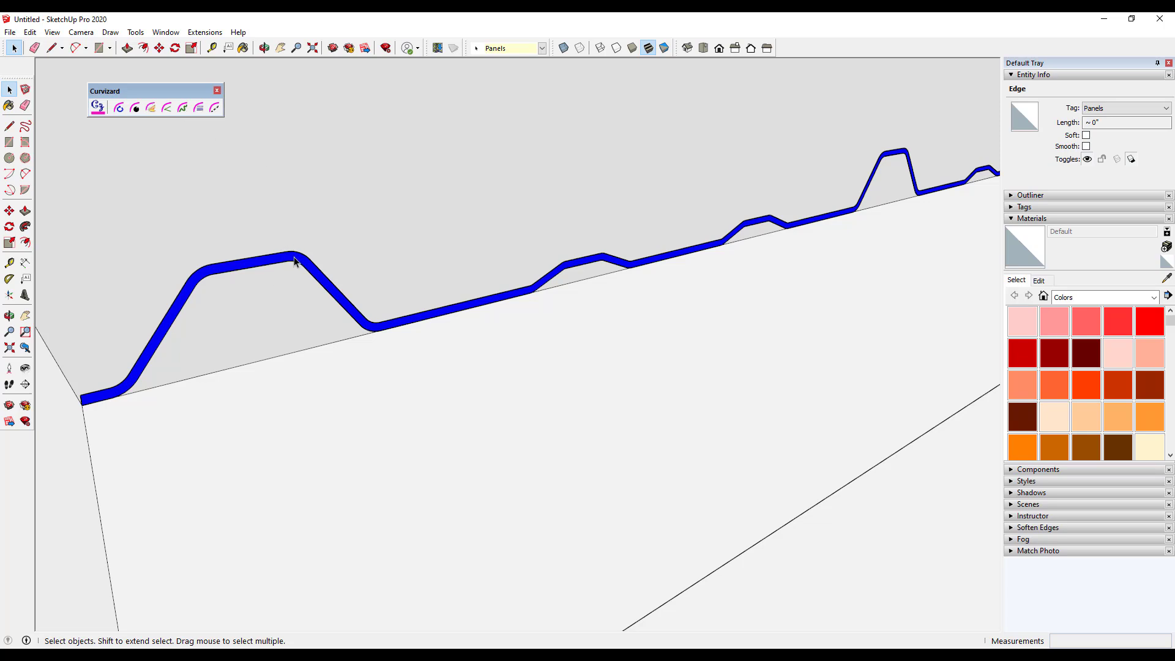
- Examine the small edge segments that form the rounded upper corner of the original profile's first rib
scroll(297, 261, up, 5)
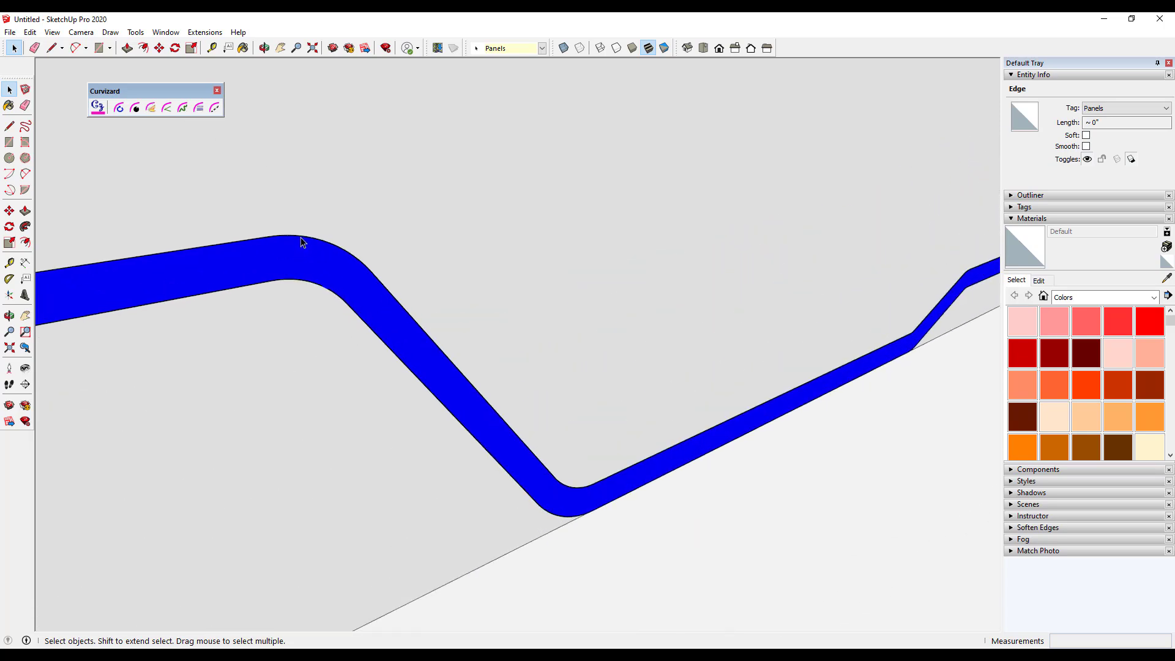
scroll(299, 242, up, 3)
drag(251, 210, 285, 227)
scroll(367, 236, down, 4)
click(401, 252)
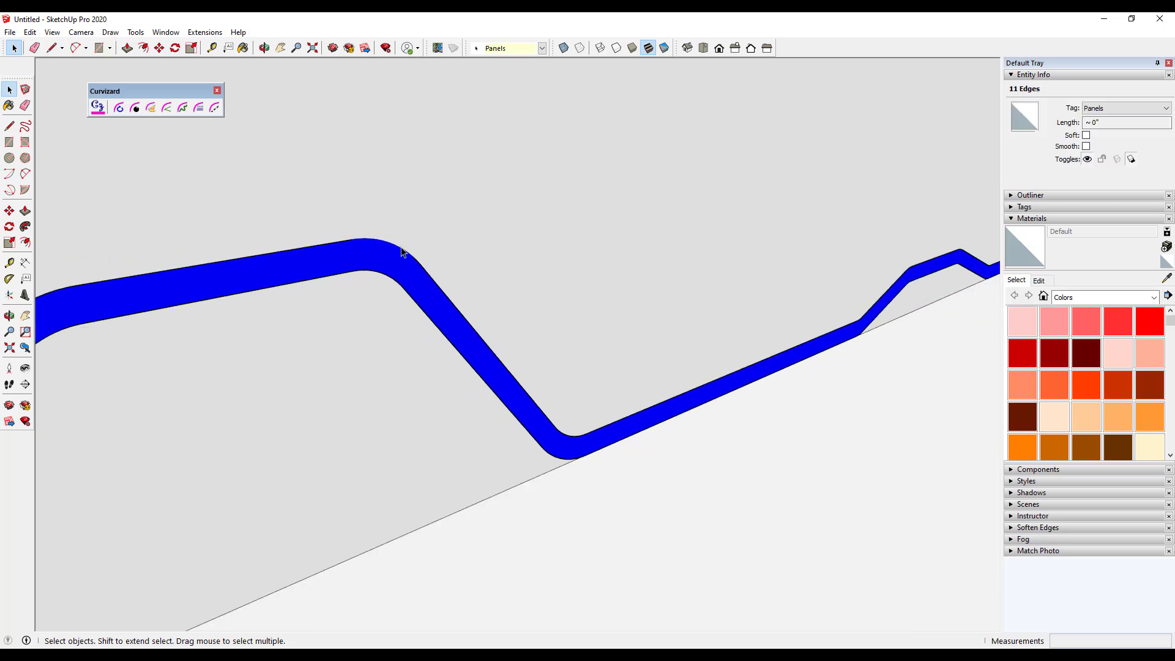
scroll(401, 252, down, 2)
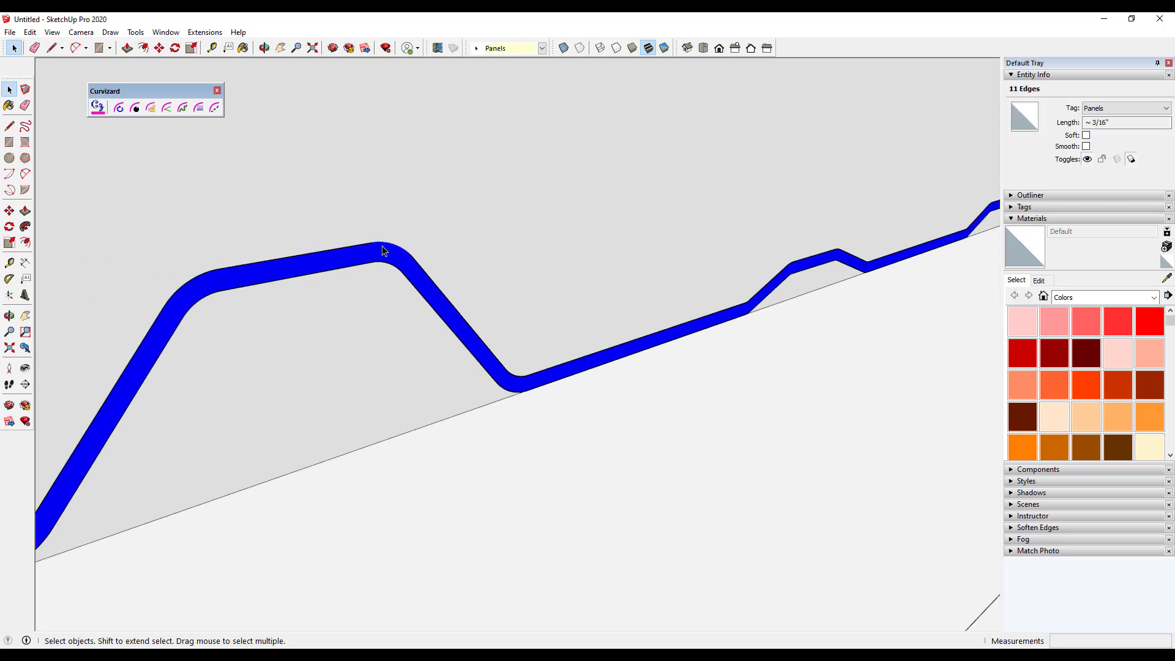
scroll(385, 250, down, 3)
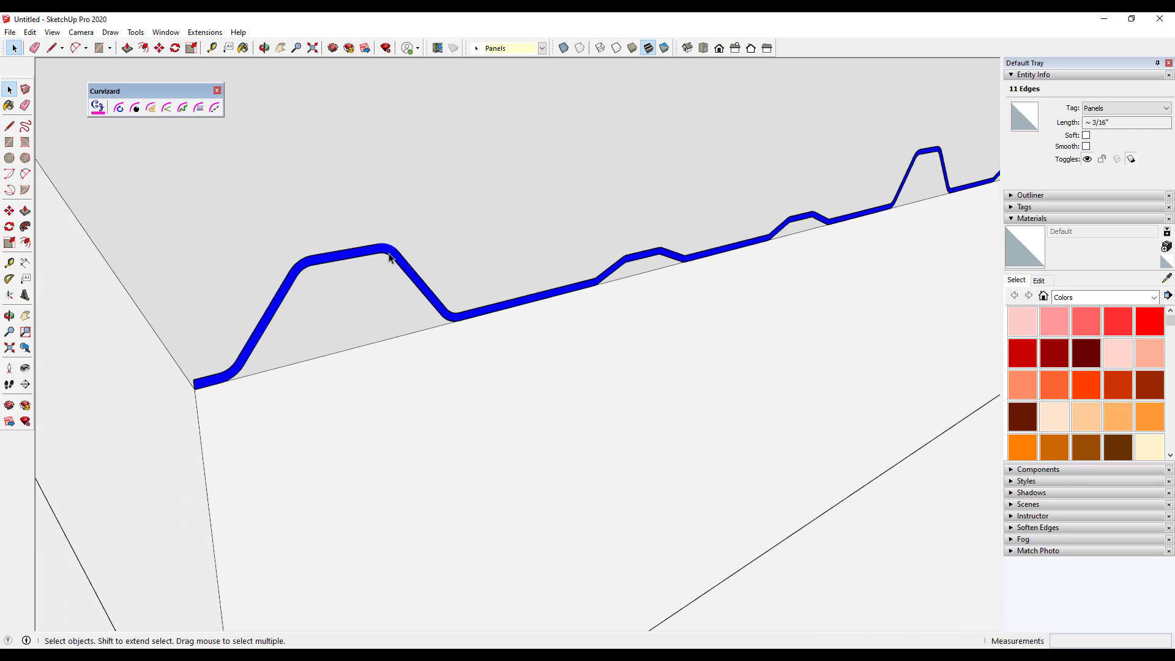
middle_drag(387, 253, 402, 261)
scroll(385, 264, up, 3)
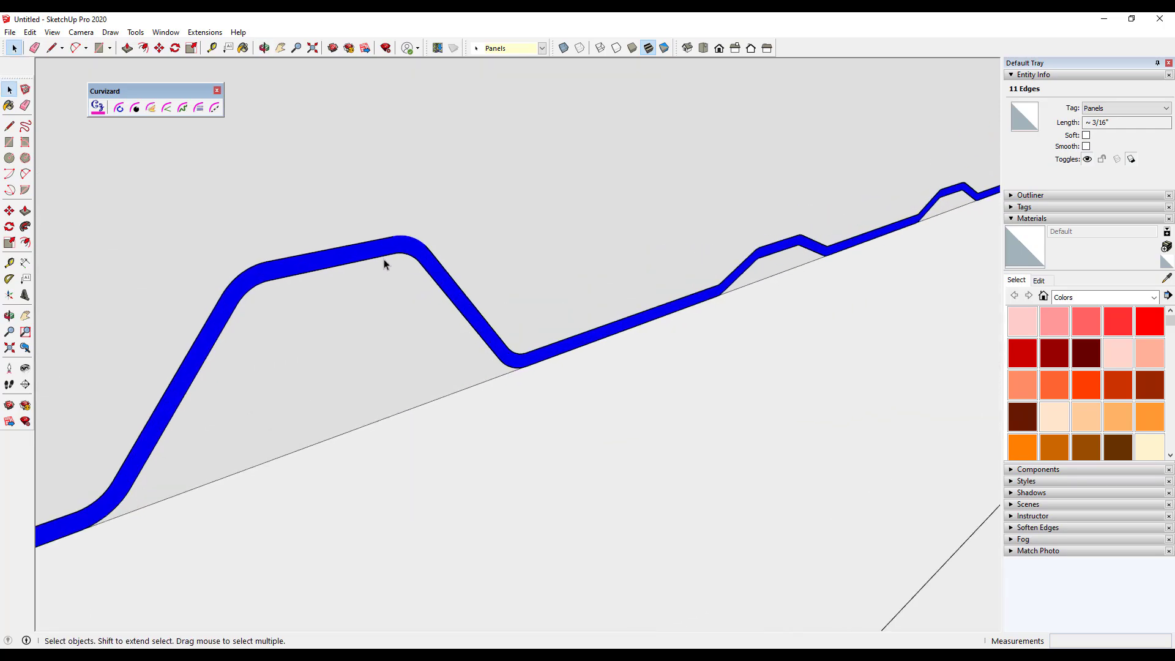
- Select the complete original profile at the eave and start Curvizard's Simplify Contours on it
triple_click(386, 253)
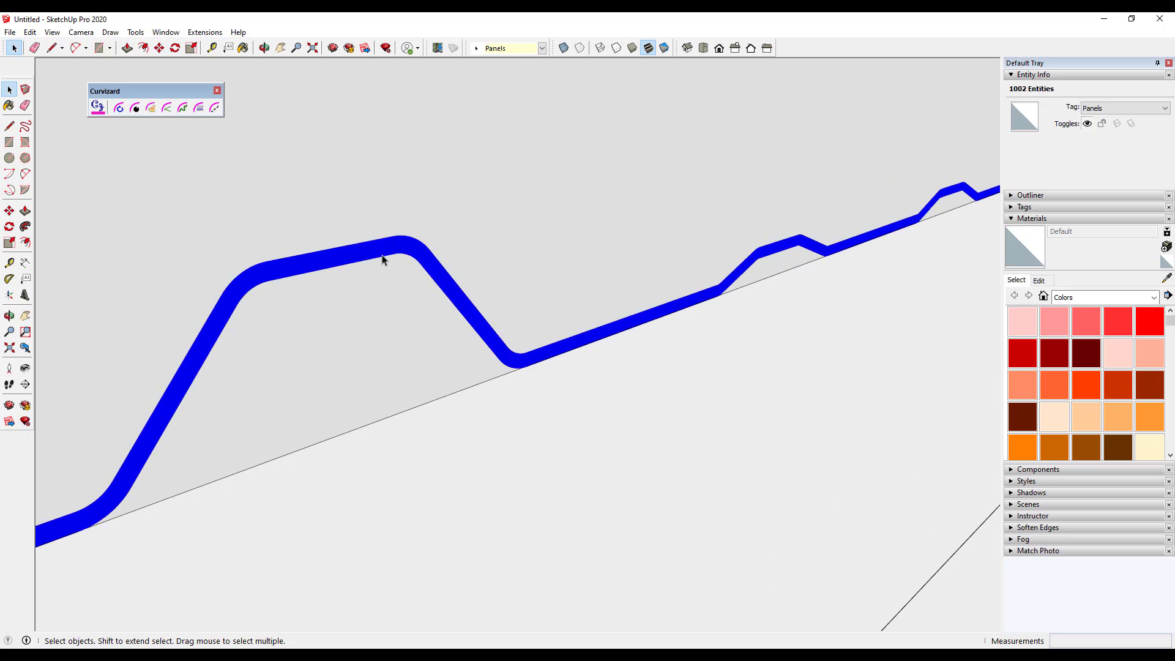
click(164, 107)
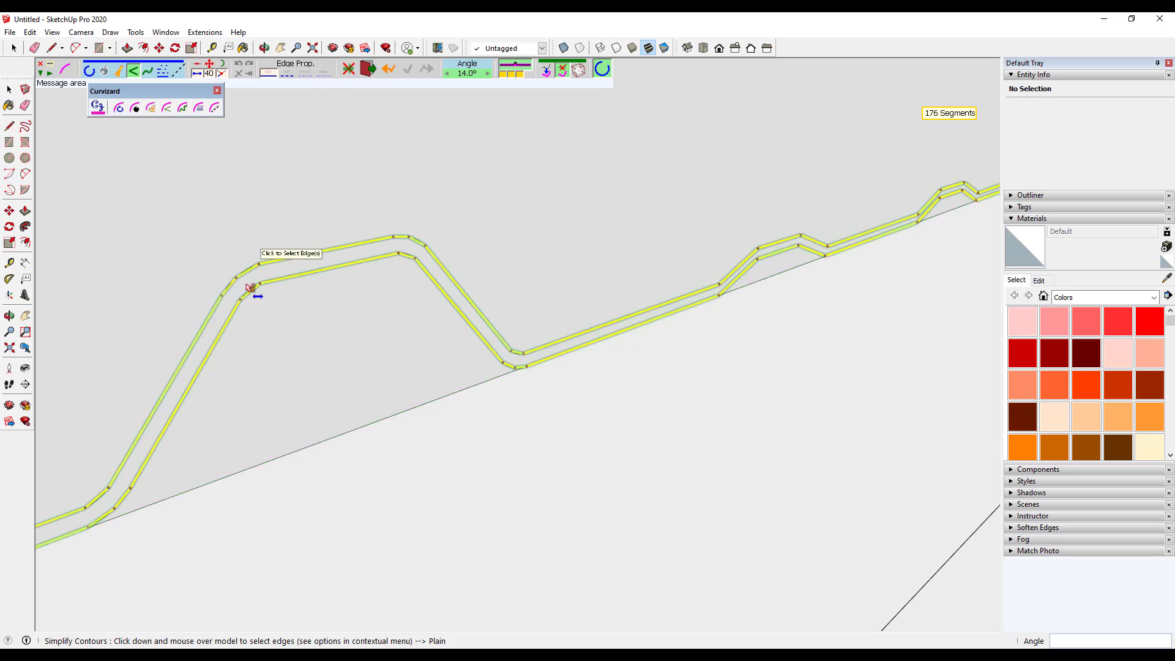
scroll(244, 302, up, 1)
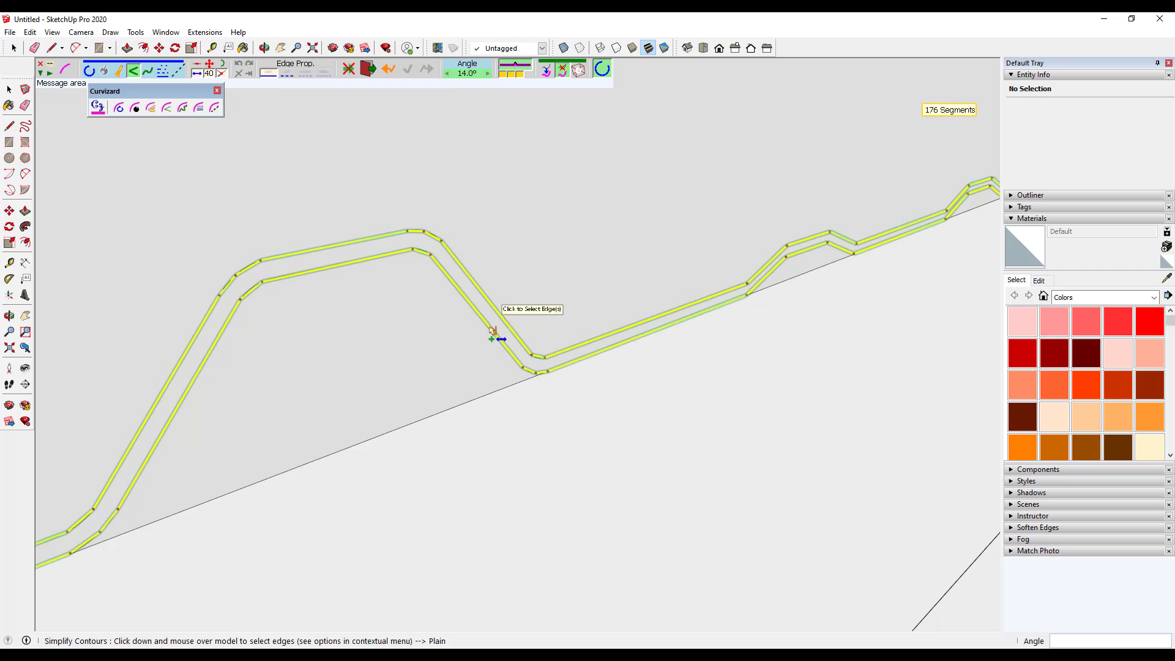
- Try lowering the Simplify Contours angle to 4.0°, and return the angle to 14.0°
click(448, 74)
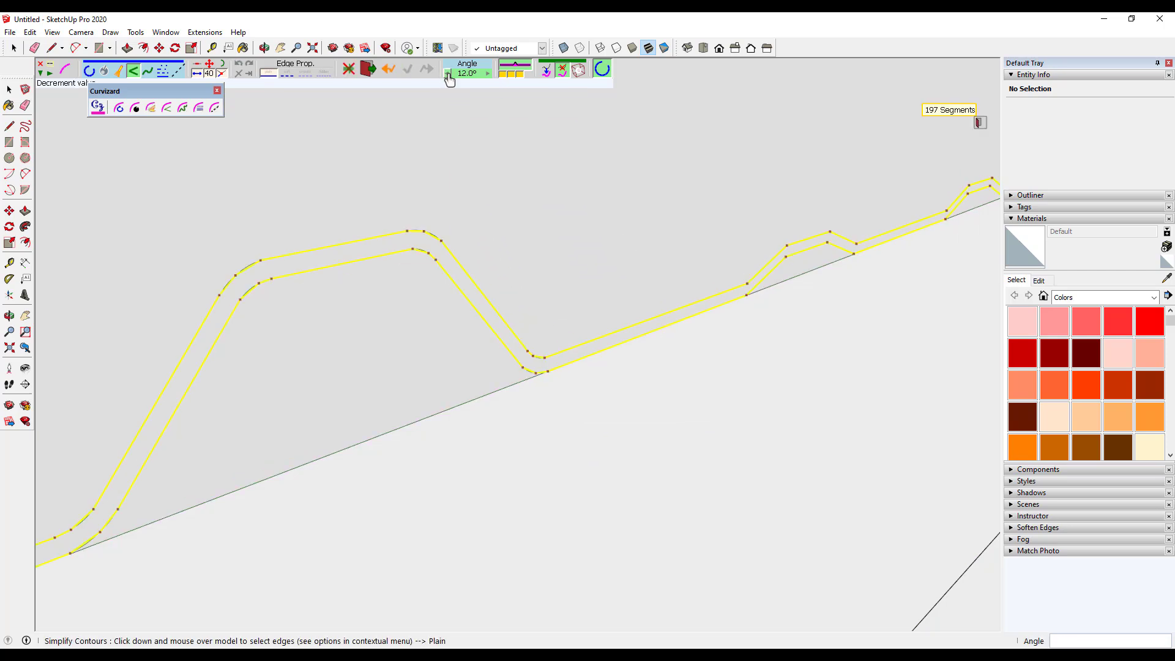
click(448, 74)
click(448, 74)
click(448, 73)
click(448, 74)
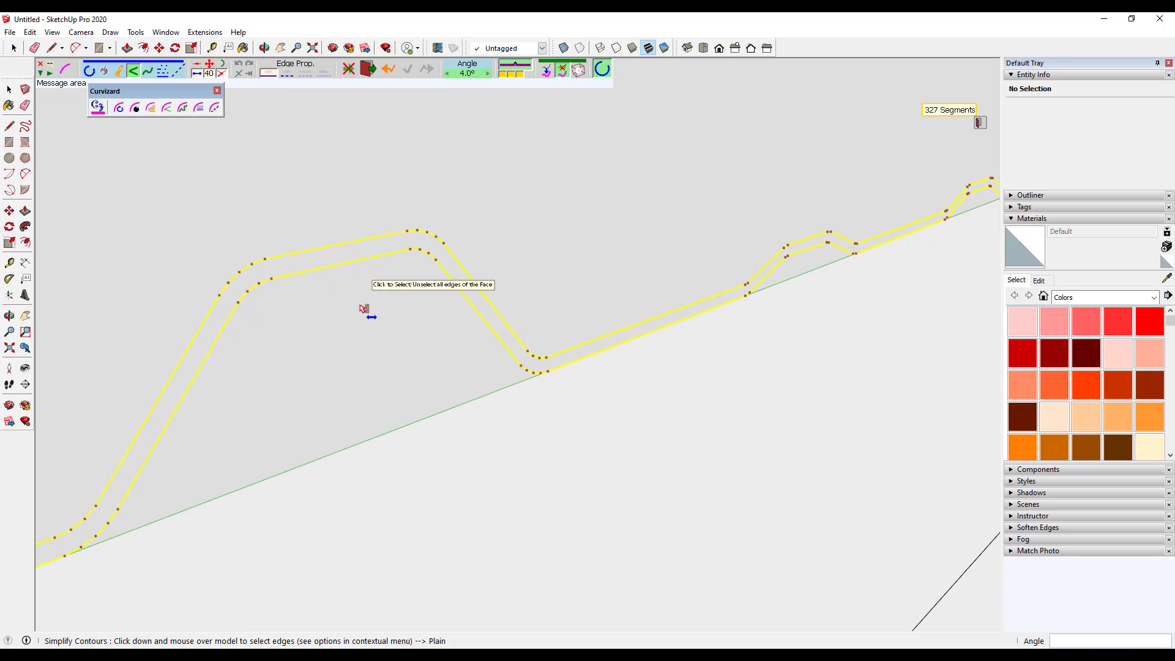
click(488, 74)
click(488, 74)
click(488, 74)
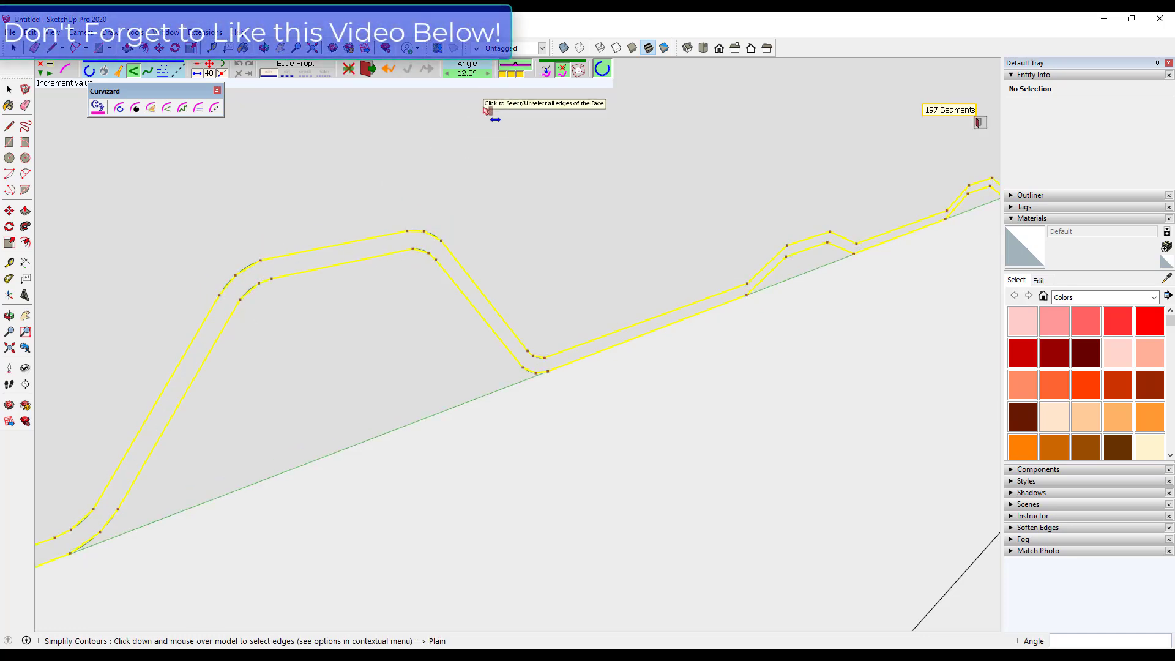
click(488, 74)
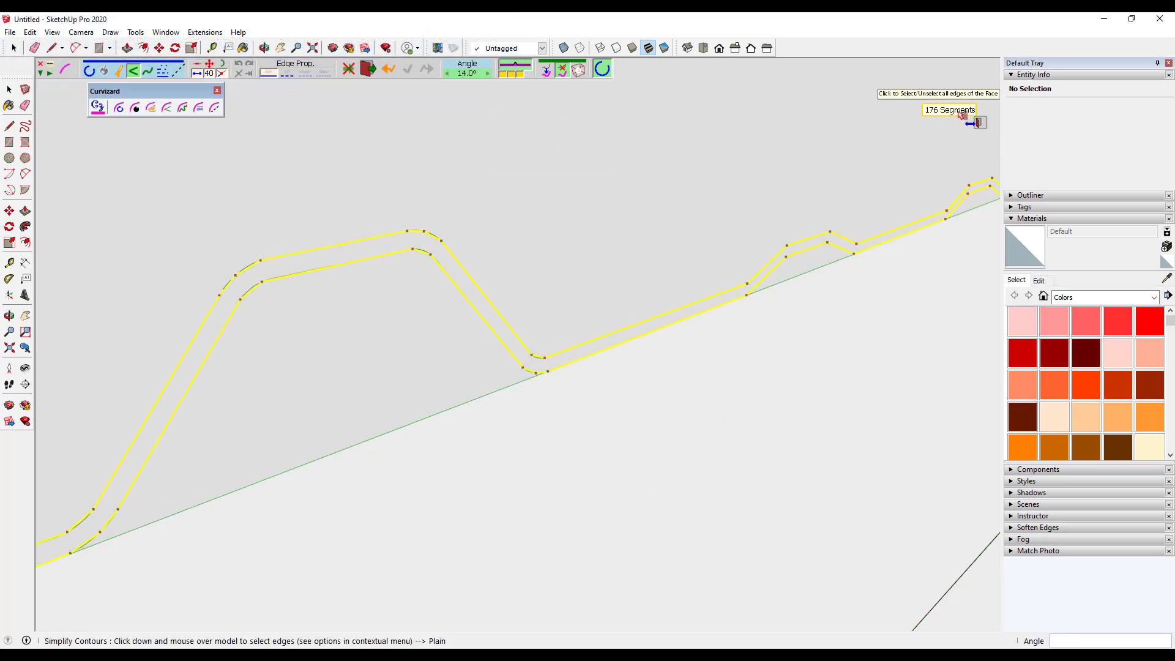
- Apply the contour simplification to the panel profile and select the simplified curve
scroll(845, 236, down, 5)
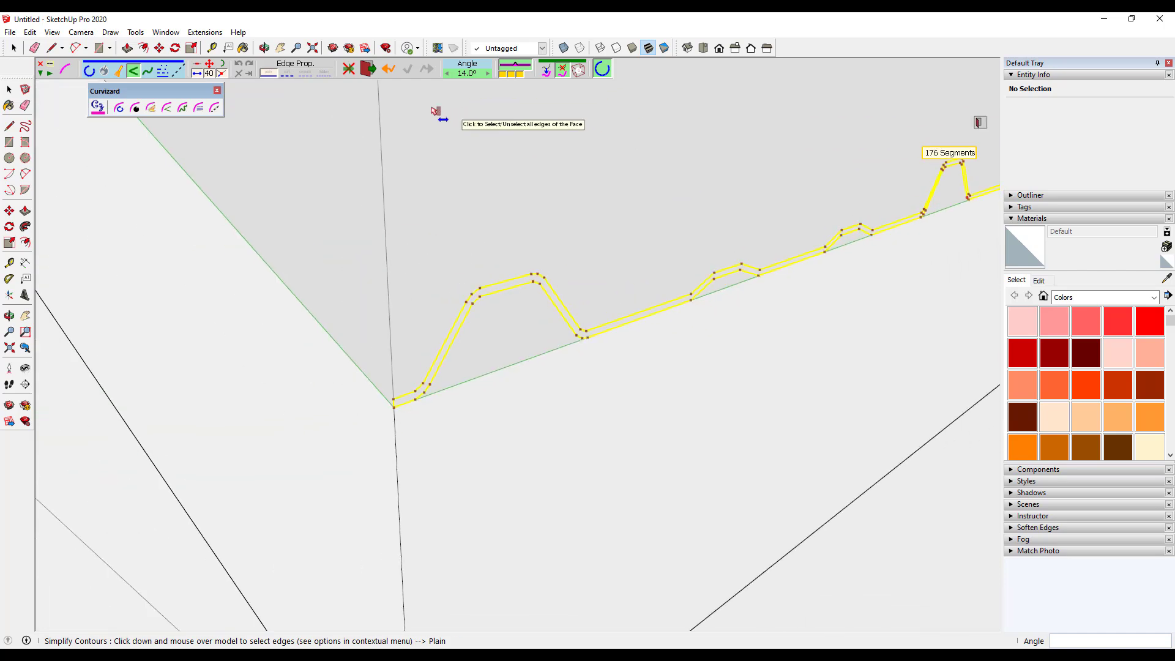
key(Return)
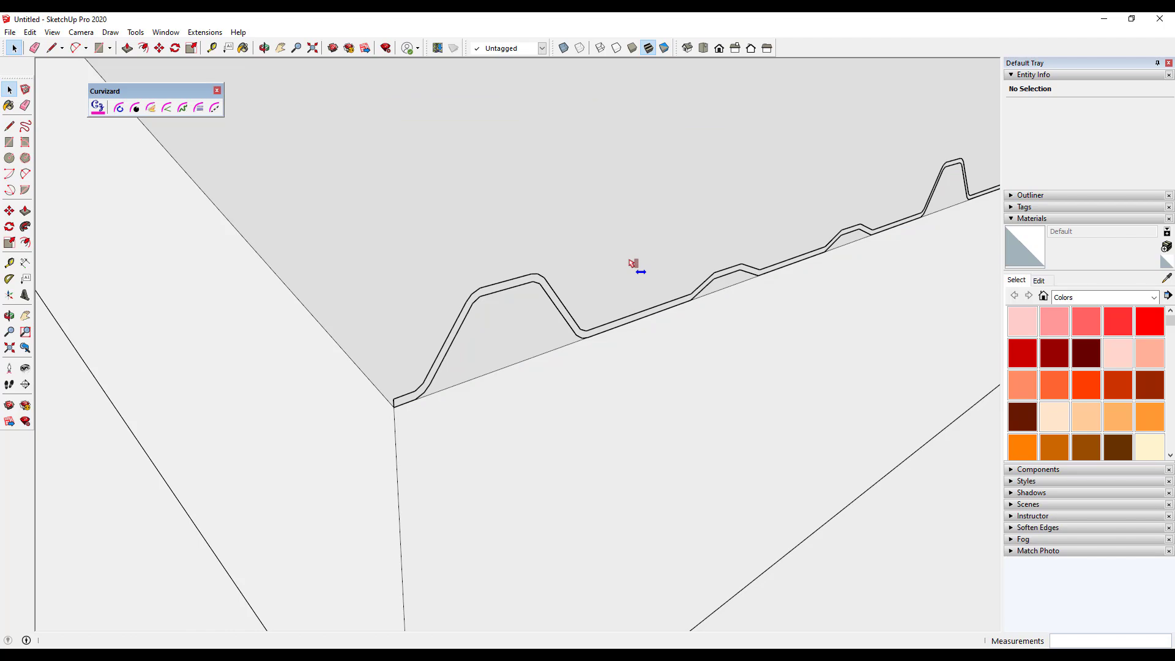
click(535, 283)
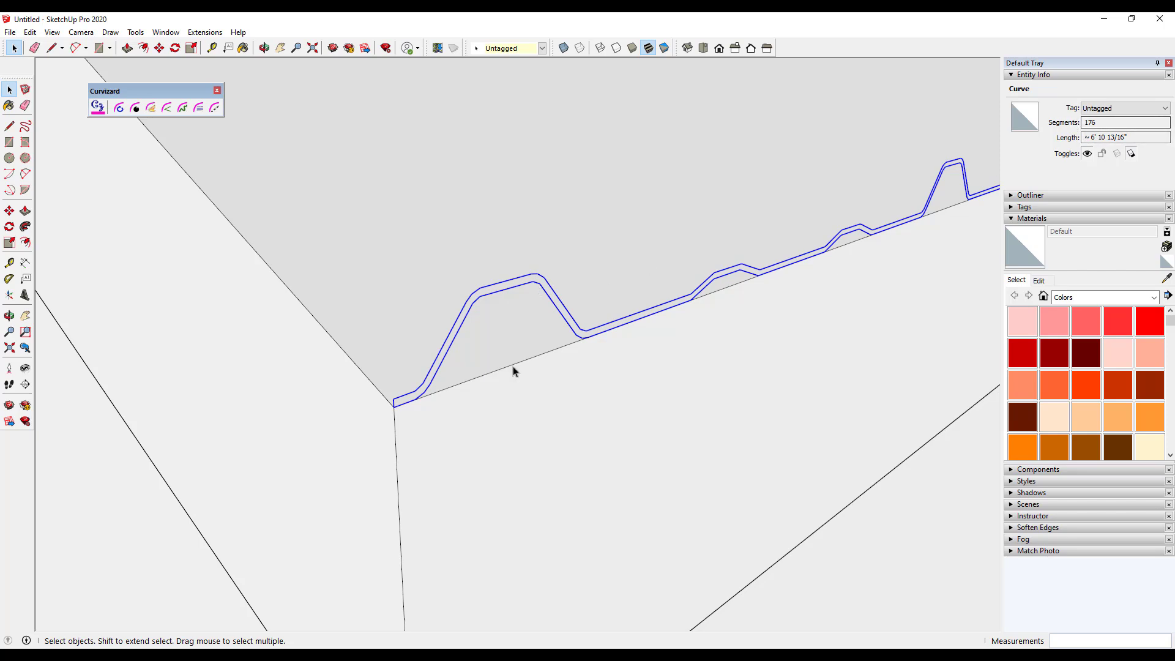
- Draw a short line across the simplified profile's end at the roof corner to create its face, and select the face
scroll(406, 374, up, 4)
click(407, 420)
click(416, 404)
key(l)
click(384, 412)
click(386, 431)
key(space)
click(412, 414)
- Try extruding the simplified panel profile a short distance outward past the eave edge, and undo the extrusion
scroll(412, 415, down, 4)
key(p)
click(408, 414)
click(490, 436)
scroll(490, 436, down, 5)
middle_drag(596, 398, 661, 354)
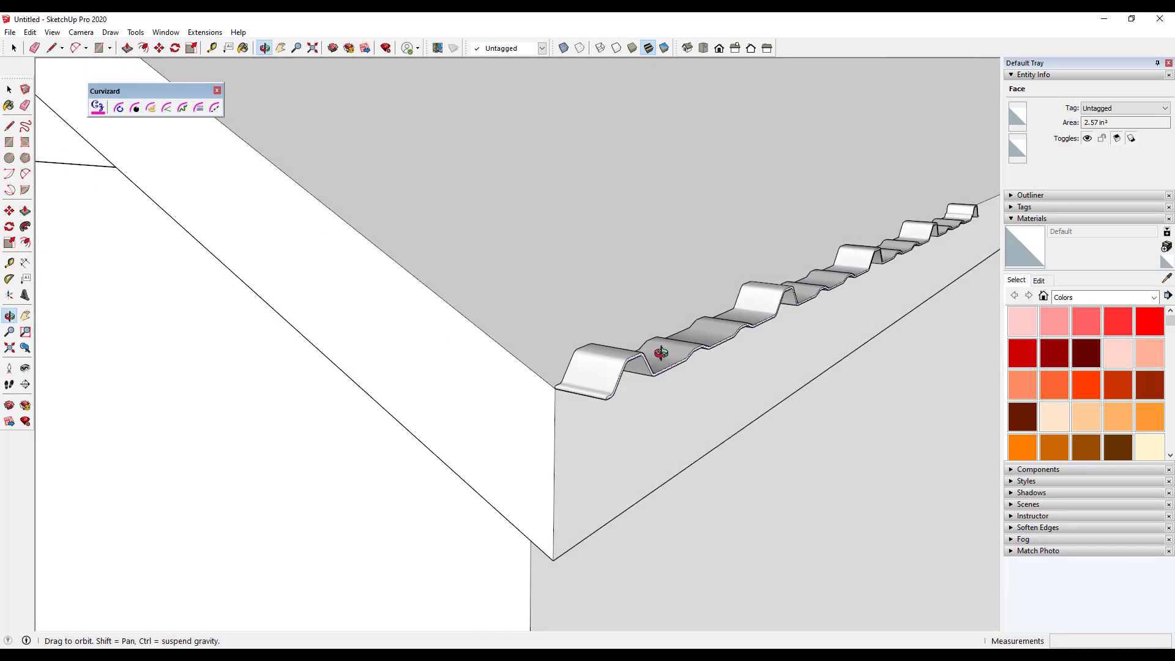
key(ctrl+z)
middle_drag(551, 385, 556, 417)
key(space)
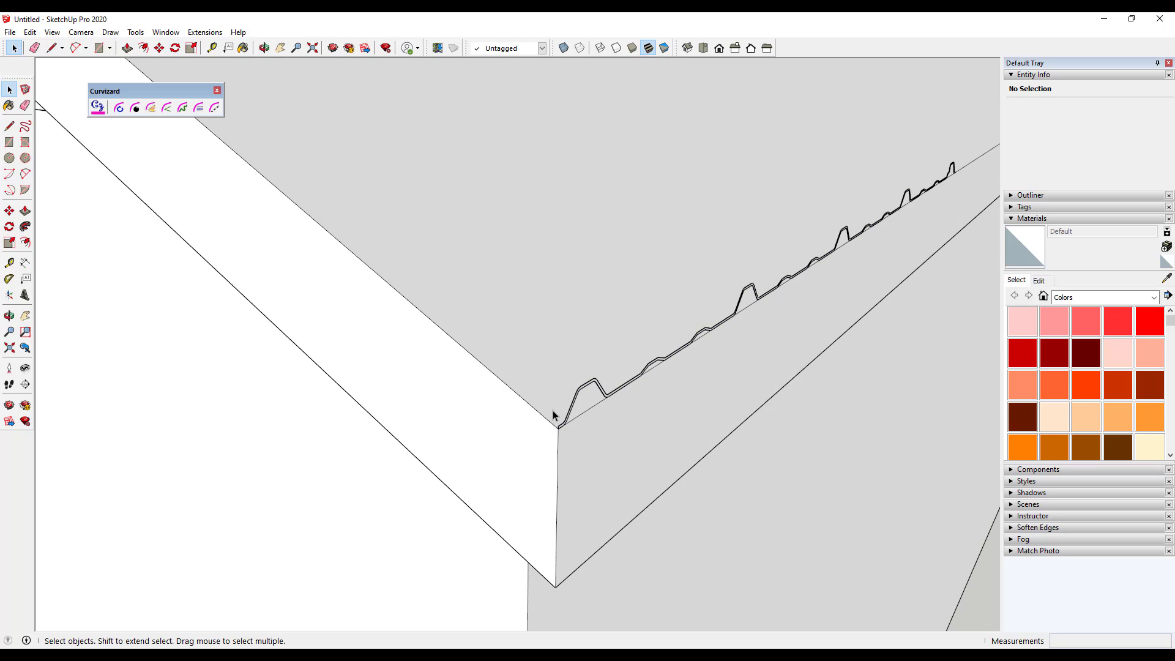
- Open the roof group for editing and select its sloping upper gable edge as the sweep path
scroll(569, 414, down, 8)
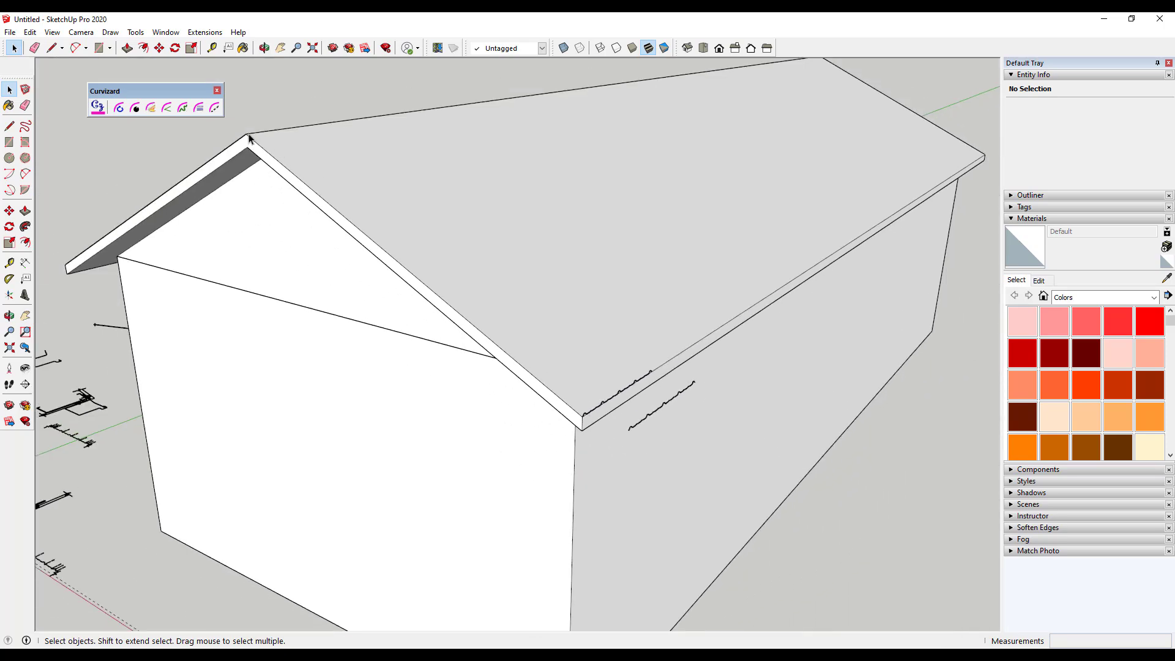
click(563, 402)
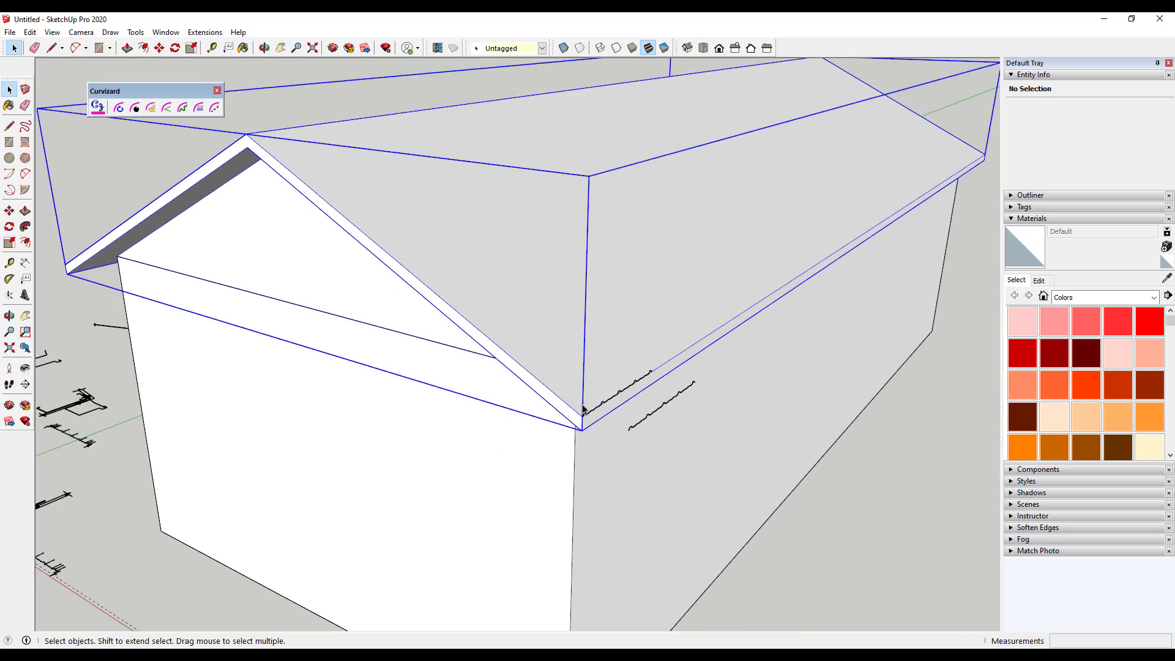
scroll(569, 414, up, 10)
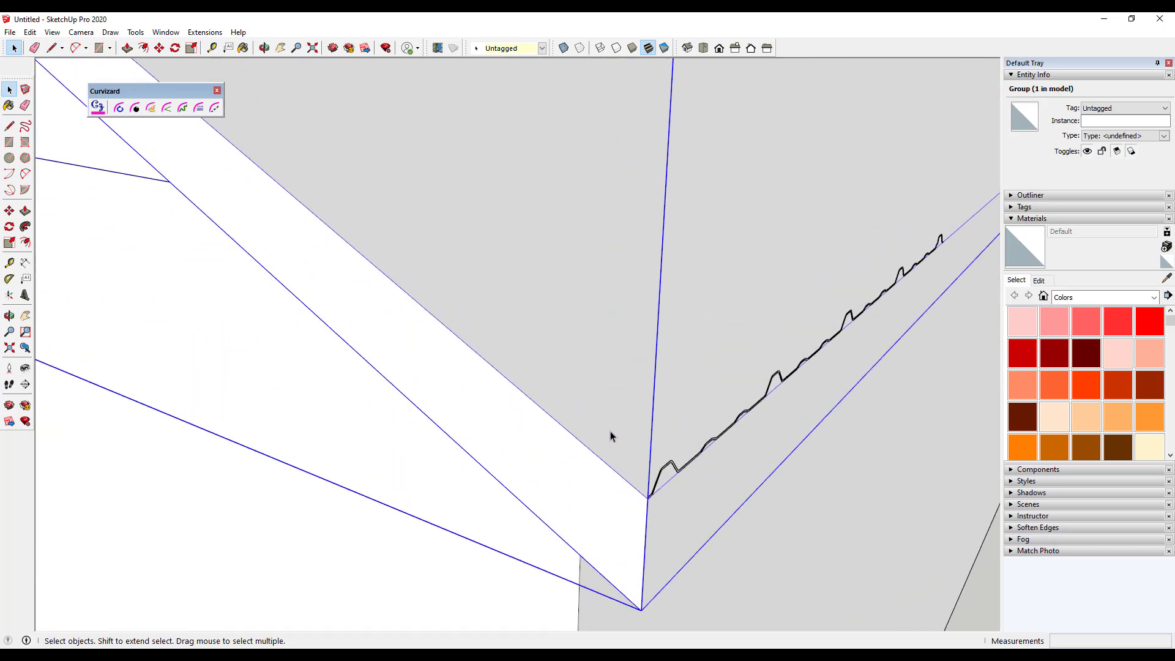
double_click(613, 423)
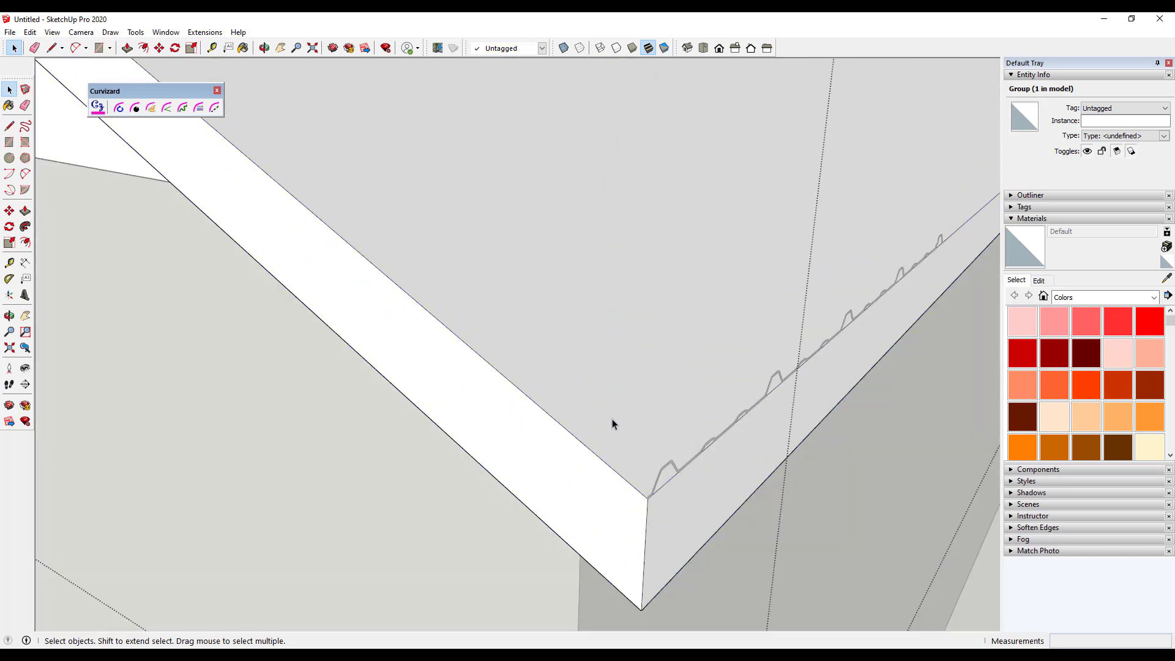
click(625, 484)
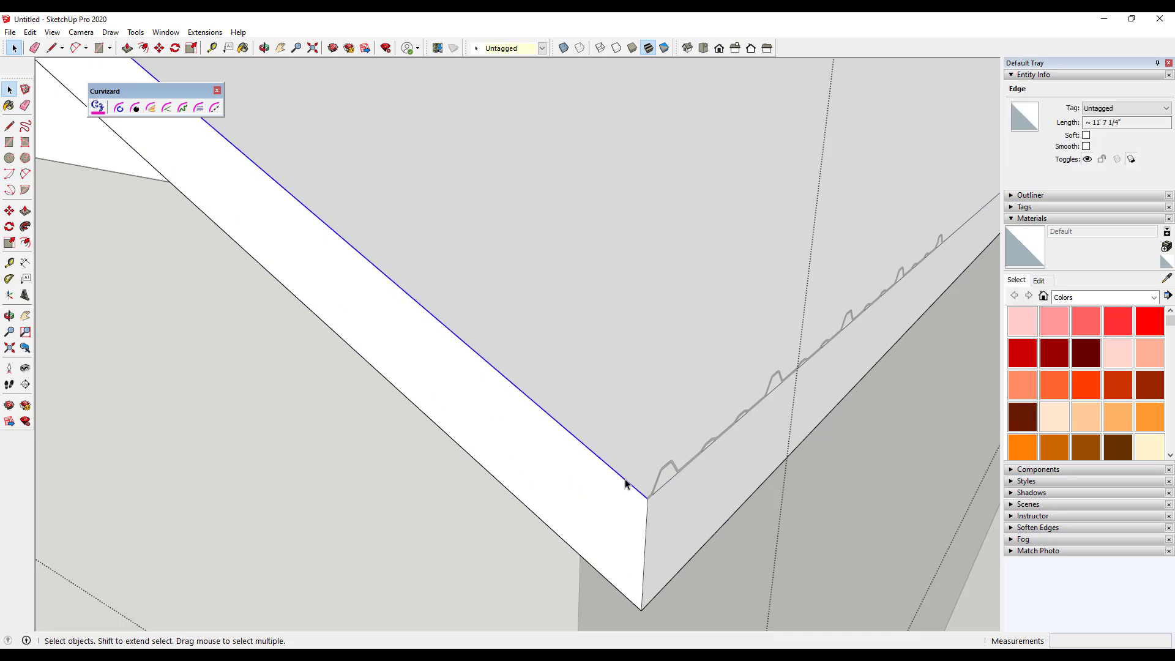
- Close the roof group and sweep the panel profile face up the selected gable edge with Follow Me
click(25, 227)
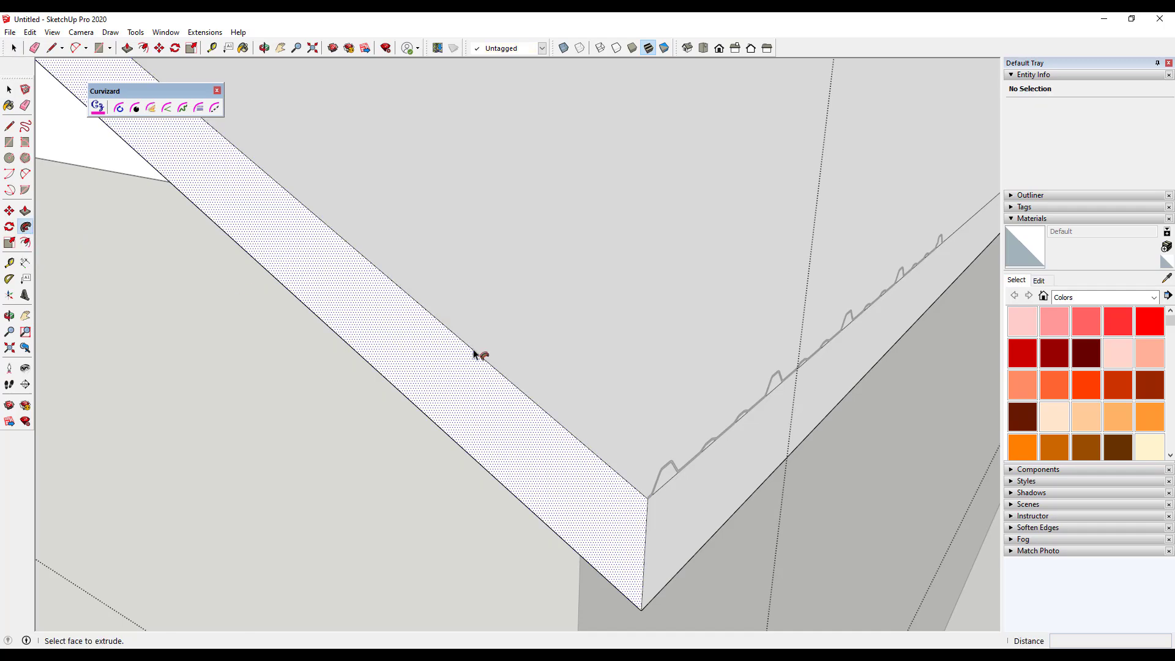
scroll(551, 368, down, 3)
click(618, 420)
middle_drag(616, 365, 588, 375)
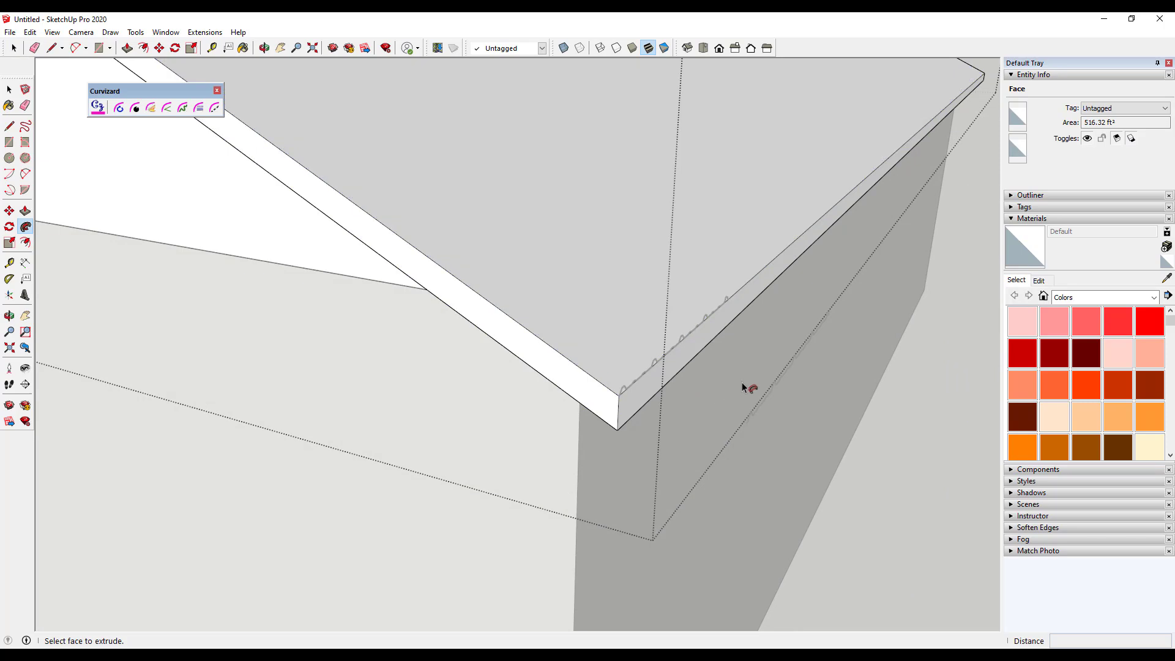
right_click(742, 381)
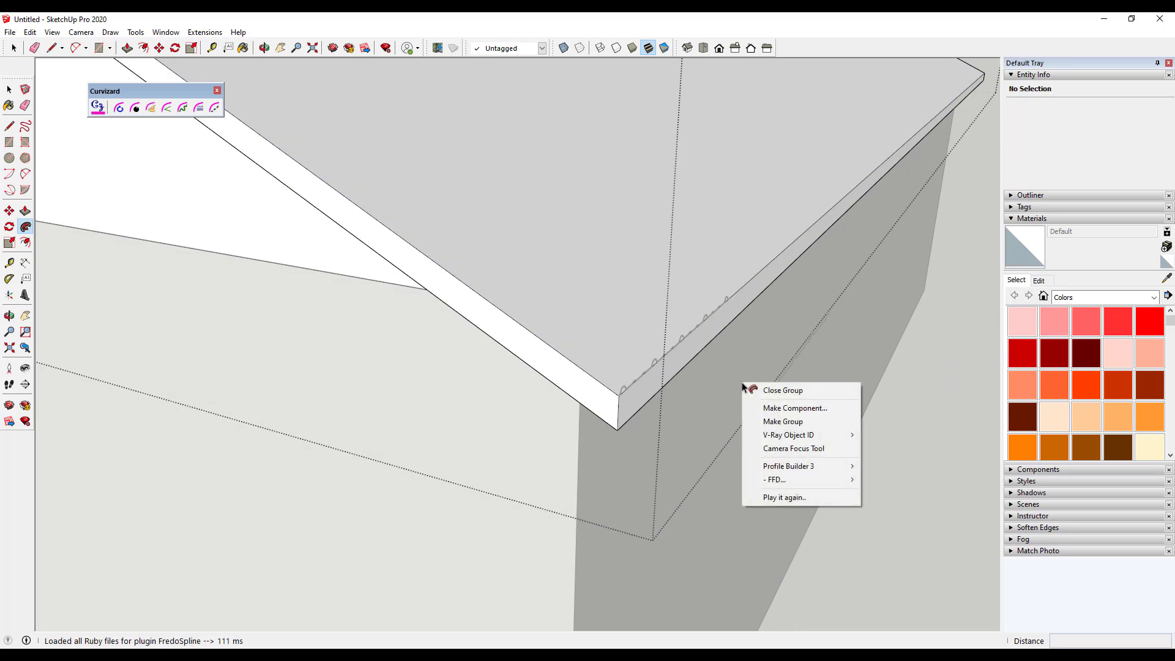
click(777, 391)
scroll(640, 398, up, 4)
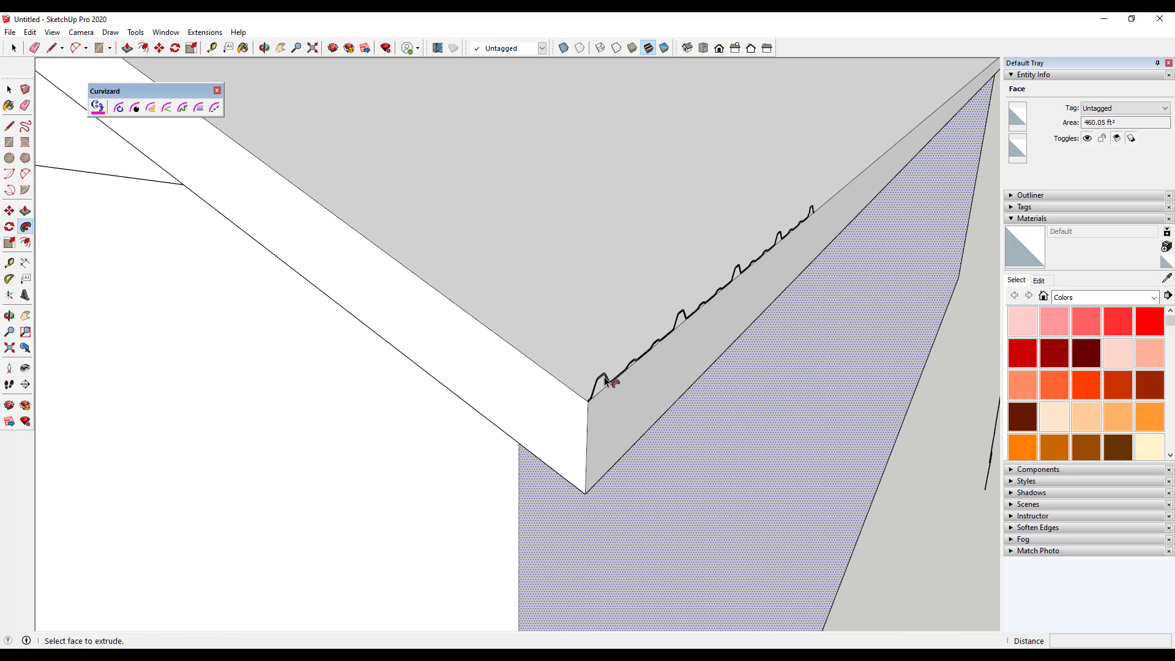
scroll(605, 377, up, 3)
double_click(602, 378)
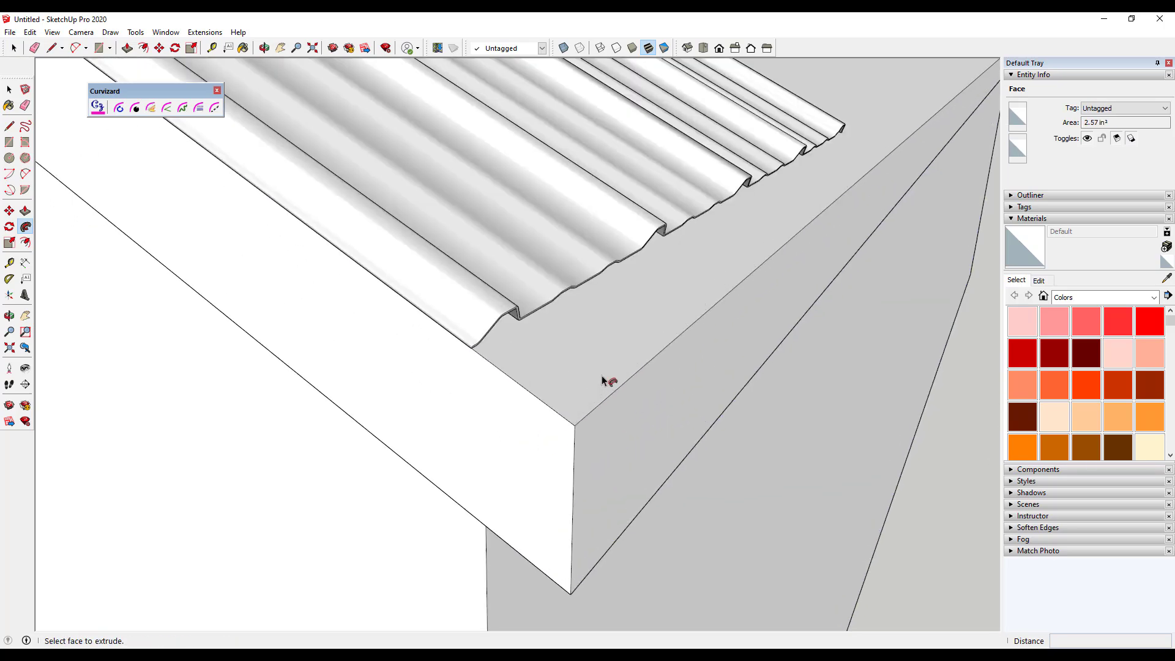
mouse_move(601, 376)
middle_down()
mouse_move(688, 420)
mouse_move(690, 432)
middle_up()
scroll(690, 431, down, 3)
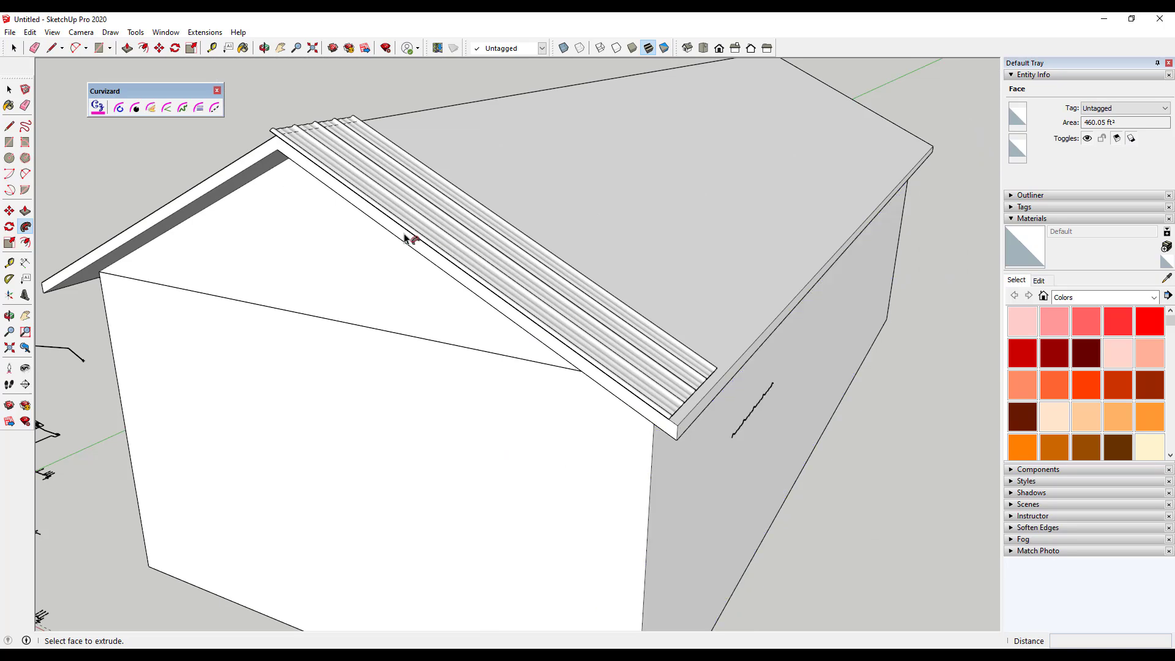
- Select all the connected geometry of the swept panel and make it a component named Metal Panel
scroll(320, 147, up, 3)
key(space)
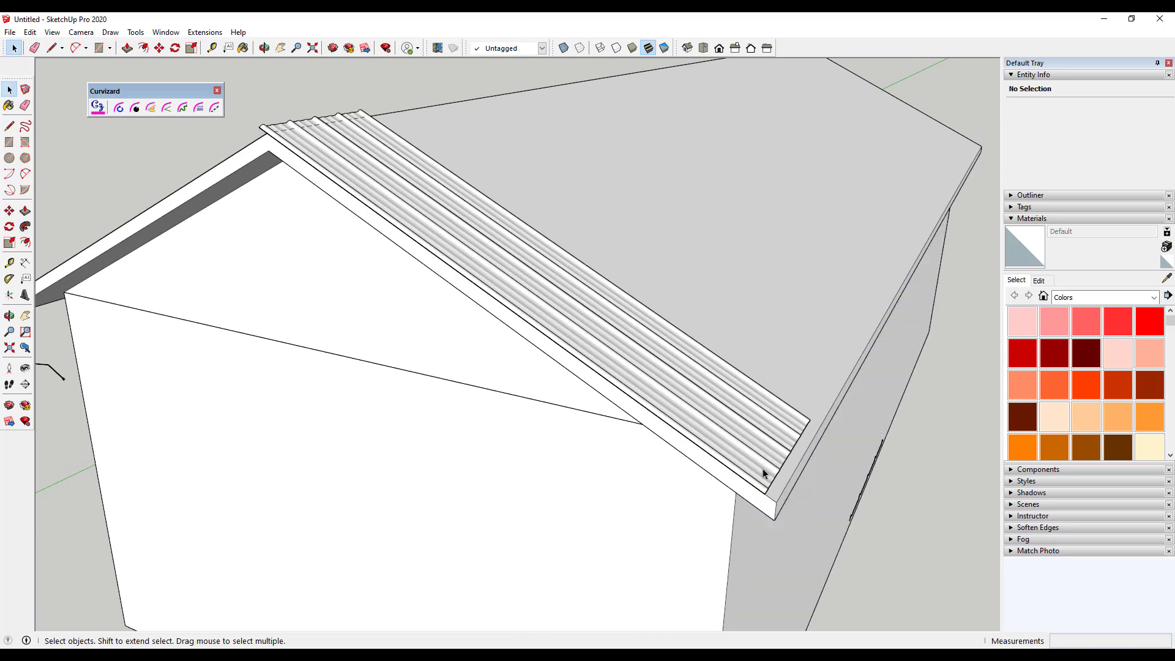
click(763, 469)
double_click(763, 469)
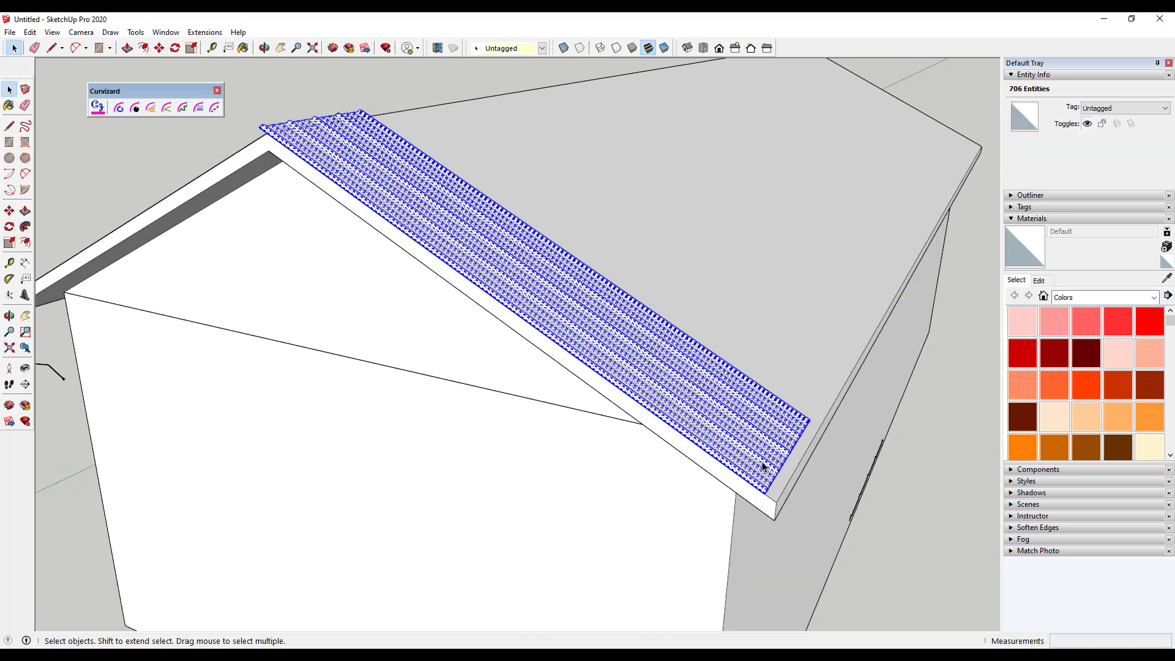
middle_drag(644, 391, 191, 222)
scroll(345, 276, up, 3)
scroll(344, 277, up, 2)
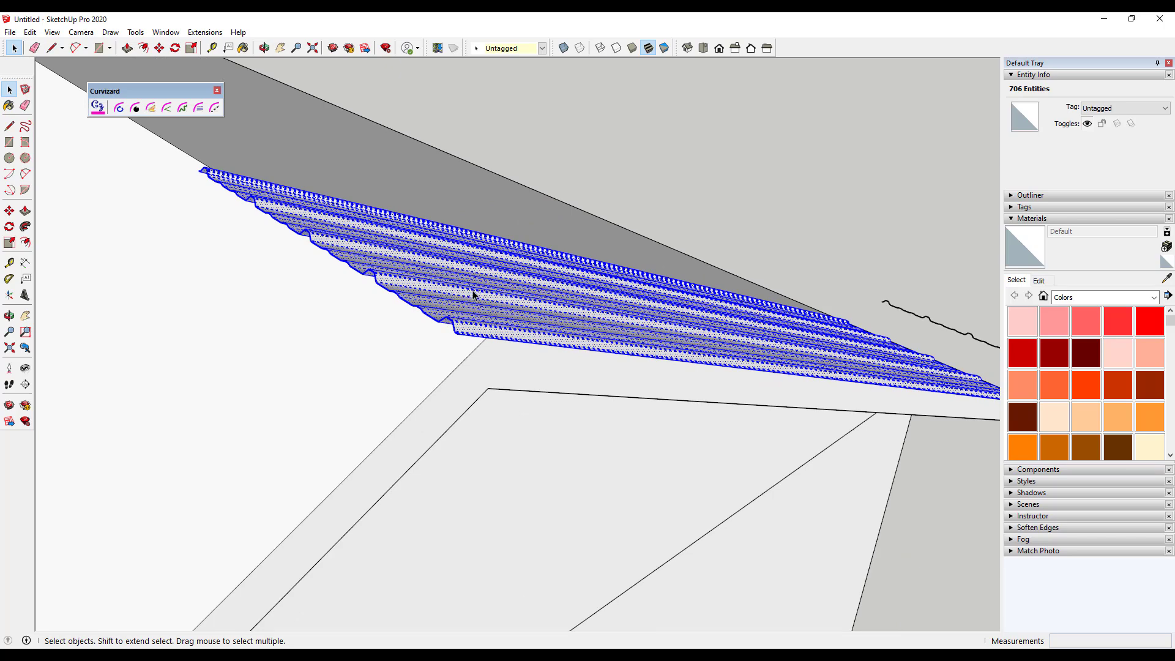
scroll(481, 338, up, 1)
right_click(470, 330)
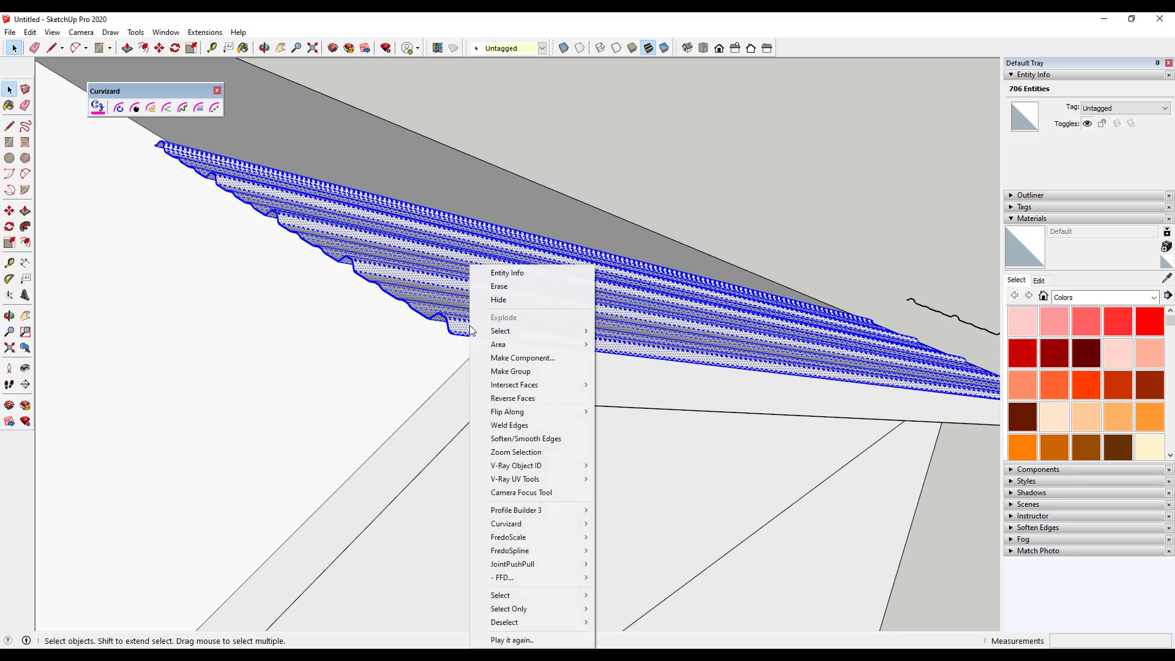
click(485, 355)
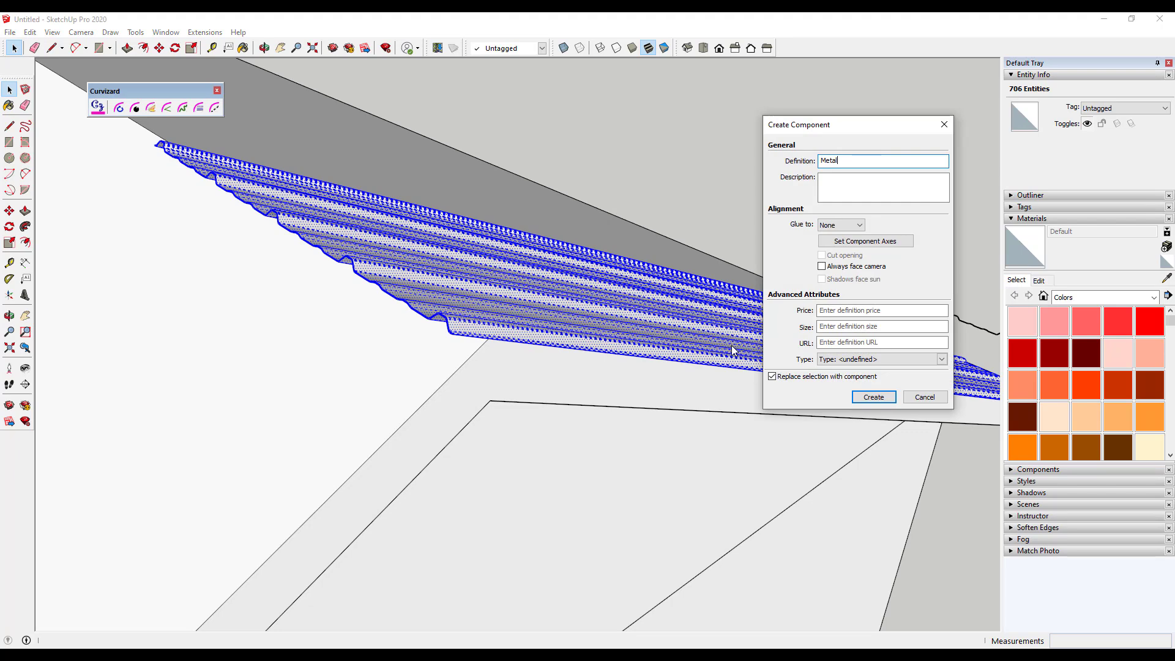
key(Return)
- Move the Metal Panel component so its upper end lines up with the roof's ridge corner at the gable
middle_drag(737, 428, 589, 364)
middle_drag(517, 336, 472, 249)
key(m)
scroll(459, 234, up, 1)
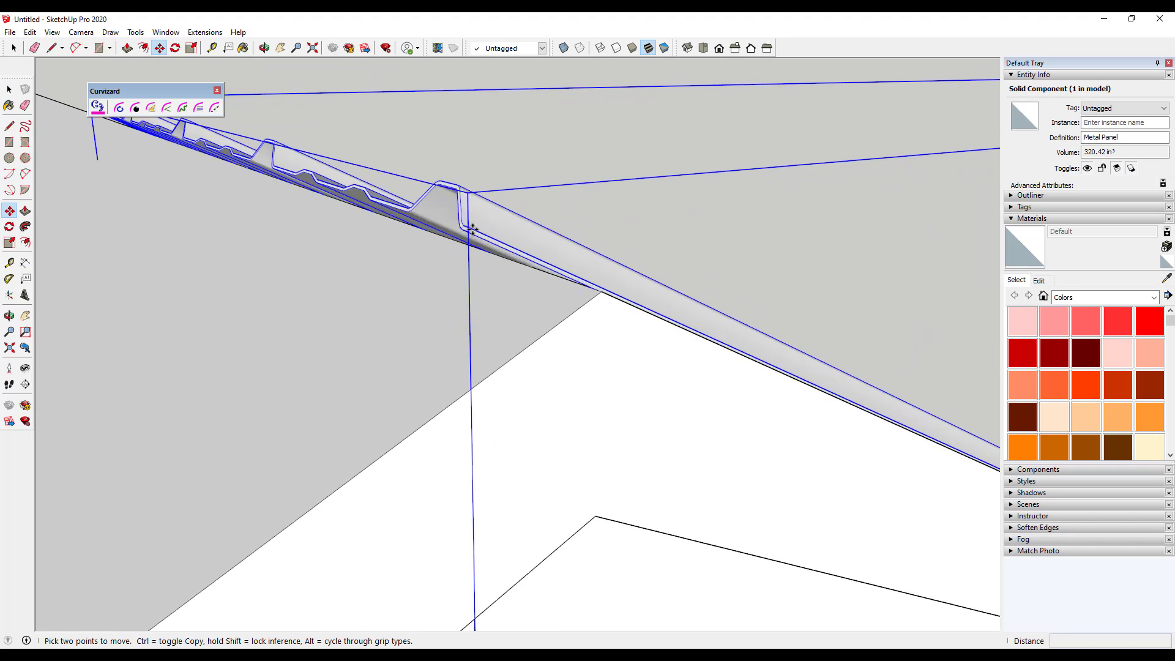
click(470, 228)
scroll(605, 258, up, 2)
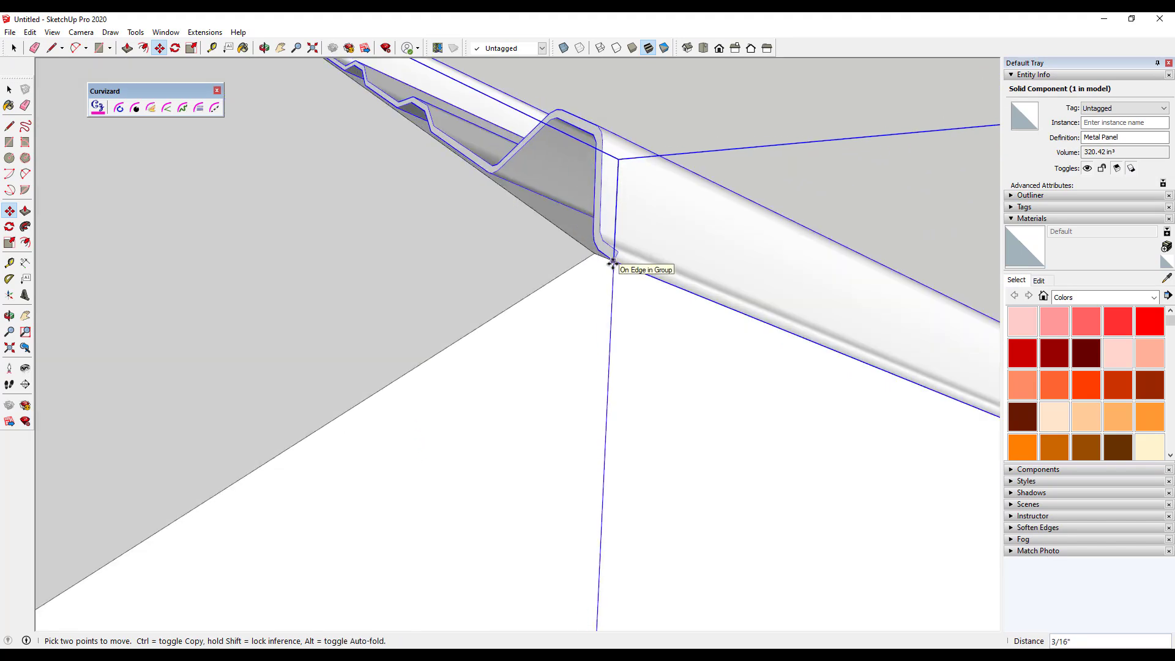
click(657, 300)
- Copy the Metal Panel about 3' 1/8" along the eave from its lower corner, overlapping the first panel's end rib
scroll(596, 321, down, 5)
scroll(511, 318, down, 4)
middle_drag(712, 372, 357, 346)
scroll(530, 493, up, 2)
scroll(530, 493, up, 3)
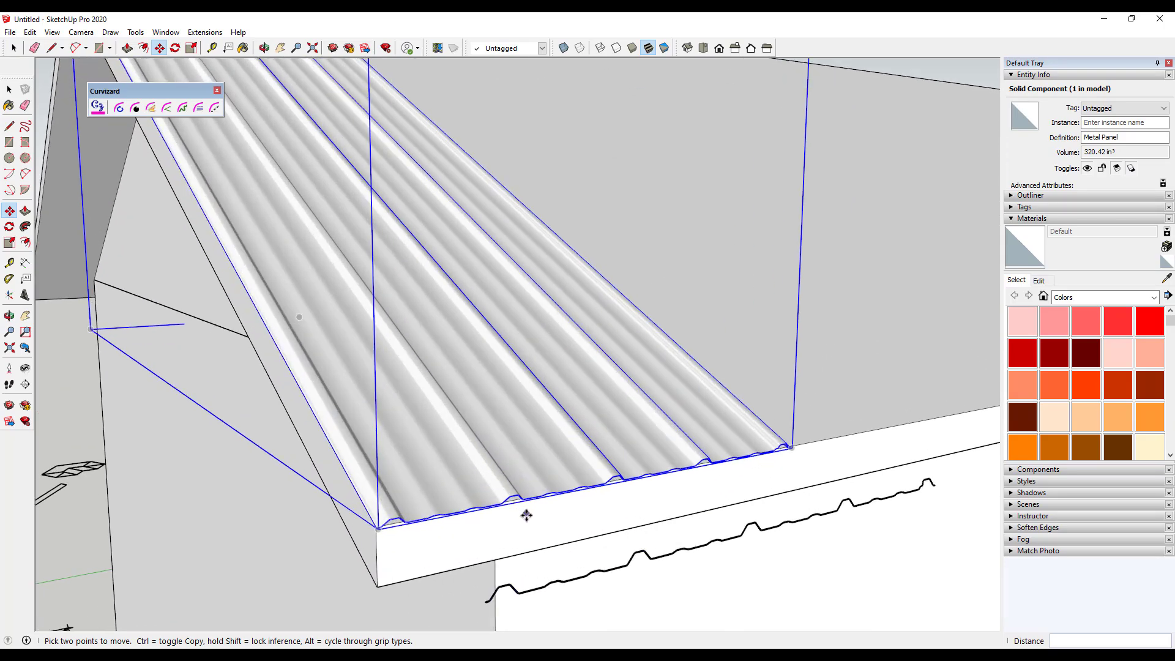
scroll(519, 545, down, 3)
mouse_move(551, 504)
middle_down()
mouse_move(674, 467)
mouse_move(556, 475)
mouse_move(548, 523)
middle_up()
key(space)
scroll(479, 520, up, 2)
mouse_move(469, 521)
middle_down()
mouse_move(486, 448)
mouse_move(463, 510)
mouse_move(472, 514)
mouse_move(451, 523)
mouse_move(461, 490)
mouse_move(467, 503)
middle_up()
scroll(465, 505, up, 4)
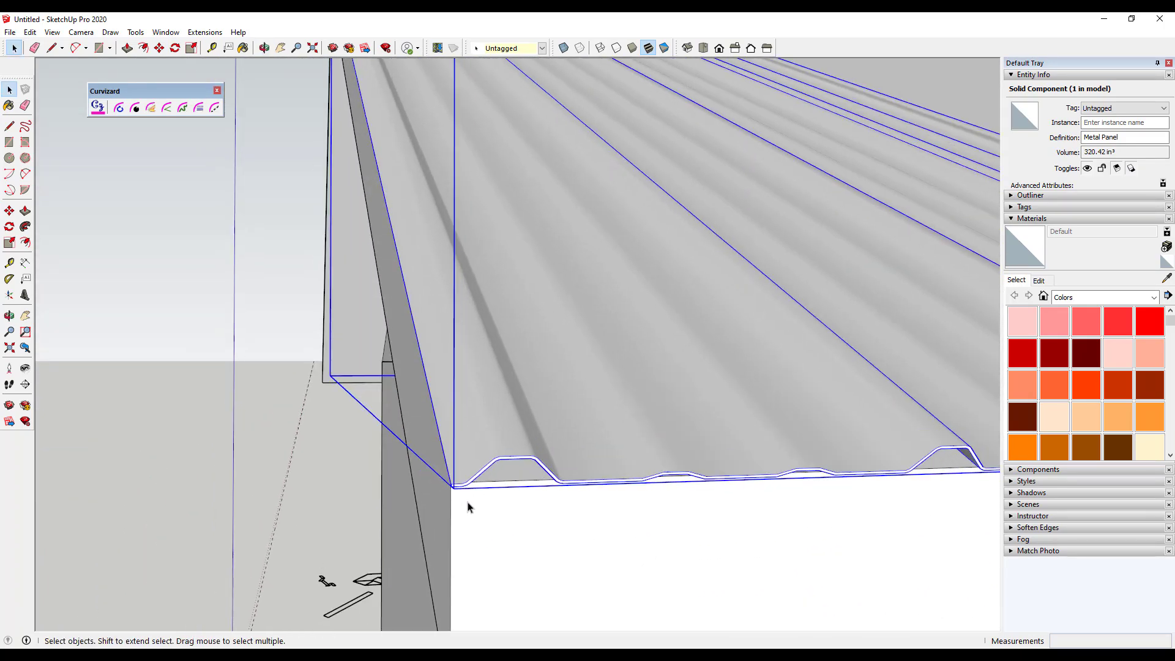
key(m)
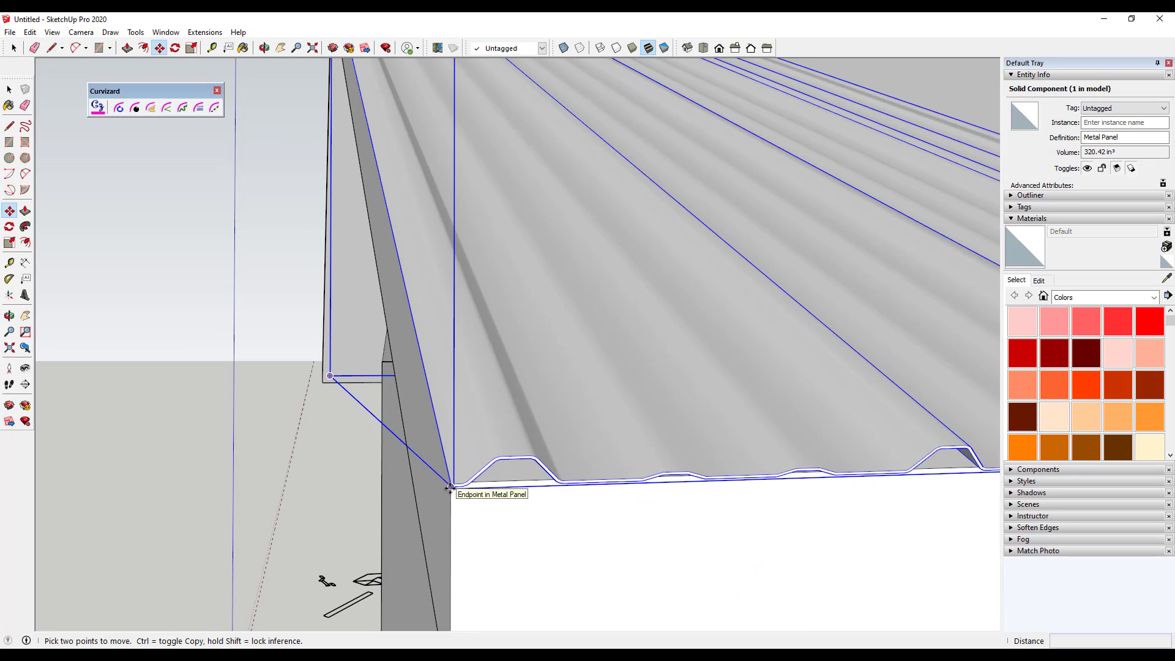
click(451, 488)
scroll(481, 490, down, 4)
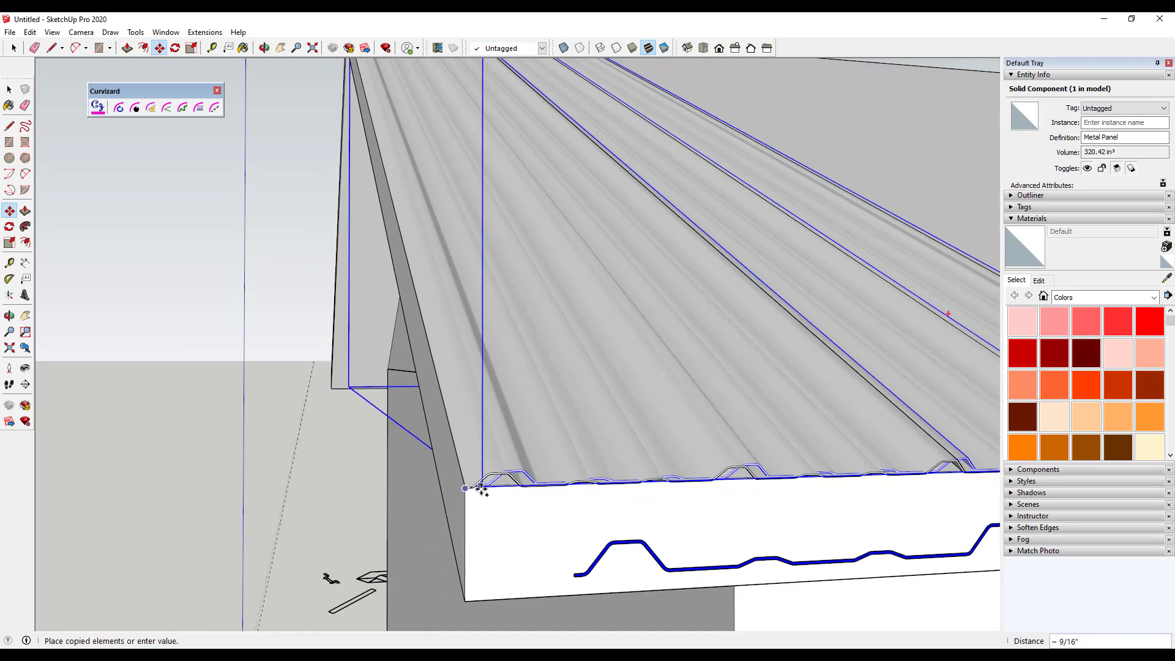
click(938, 476)
- Move the copied panel along the eave so its first rib sits over the original panel's end rib
scroll(936, 477, up, 6)
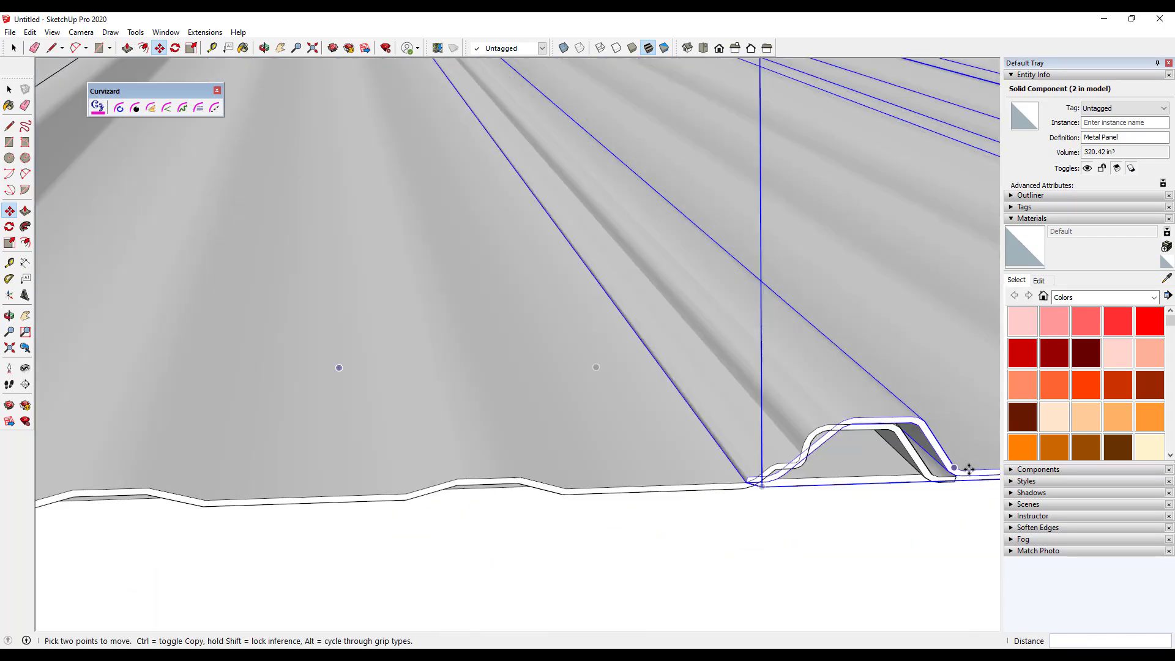
click(858, 358)
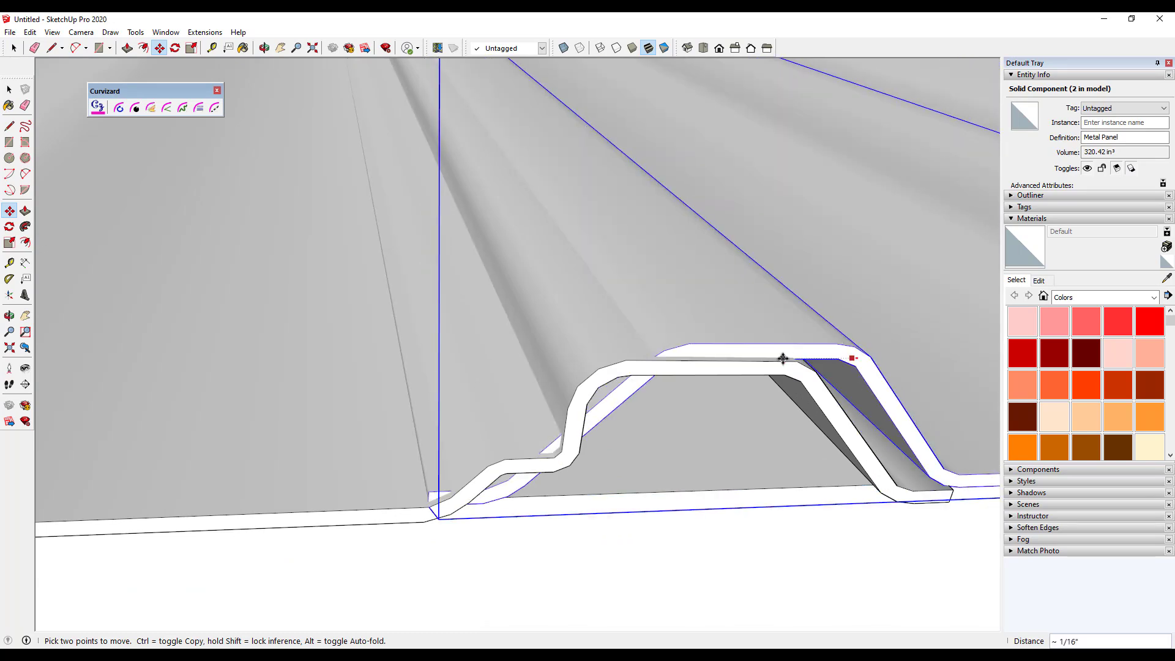
middle_drag(596, 373, 699, 341)
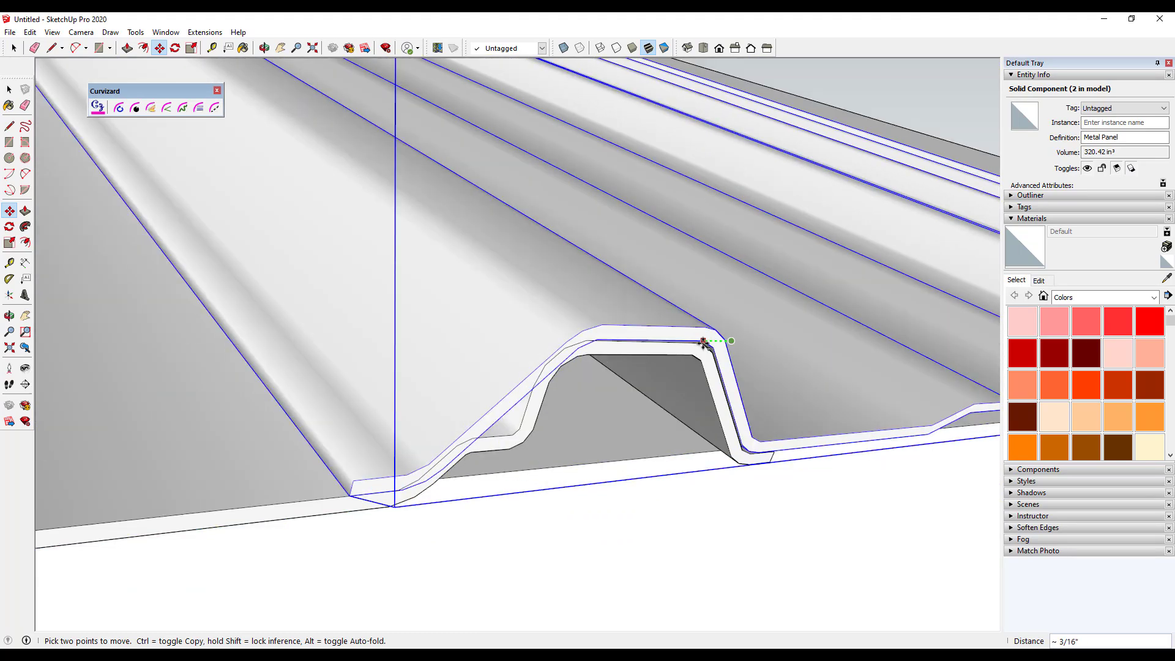
click(703, 342)
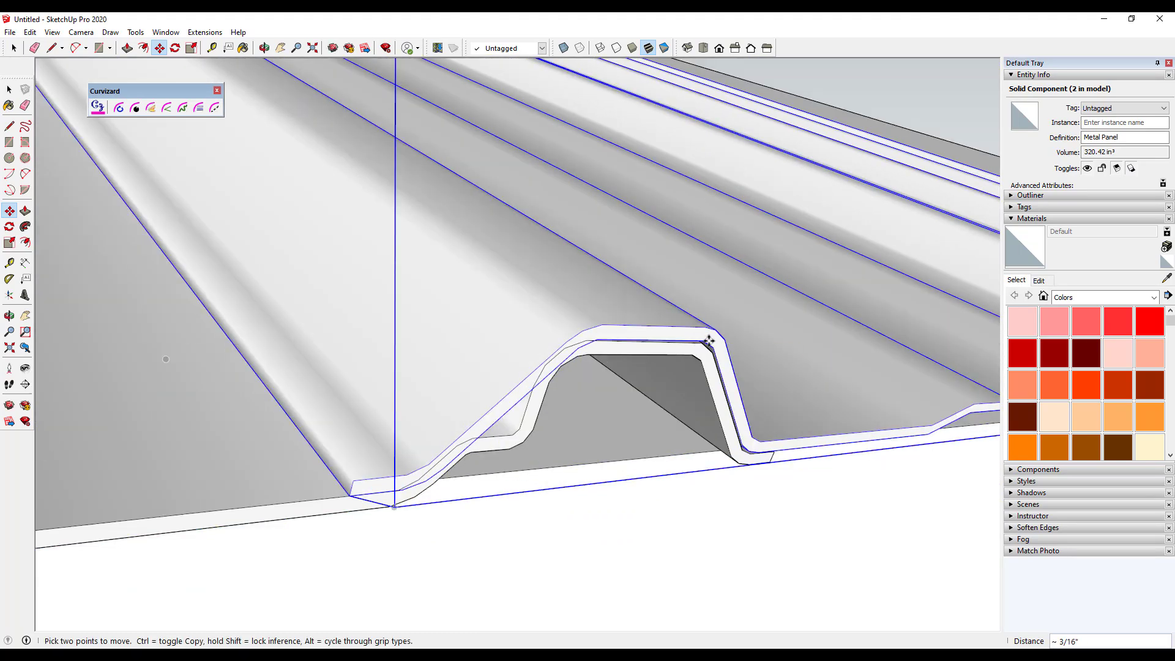
- Nudge the copied panel up and sideways in steps of about 1/16" to separate the two lapped ribs
scroll(699, 342, up, 5)
scroll(696, 345, down, 5)
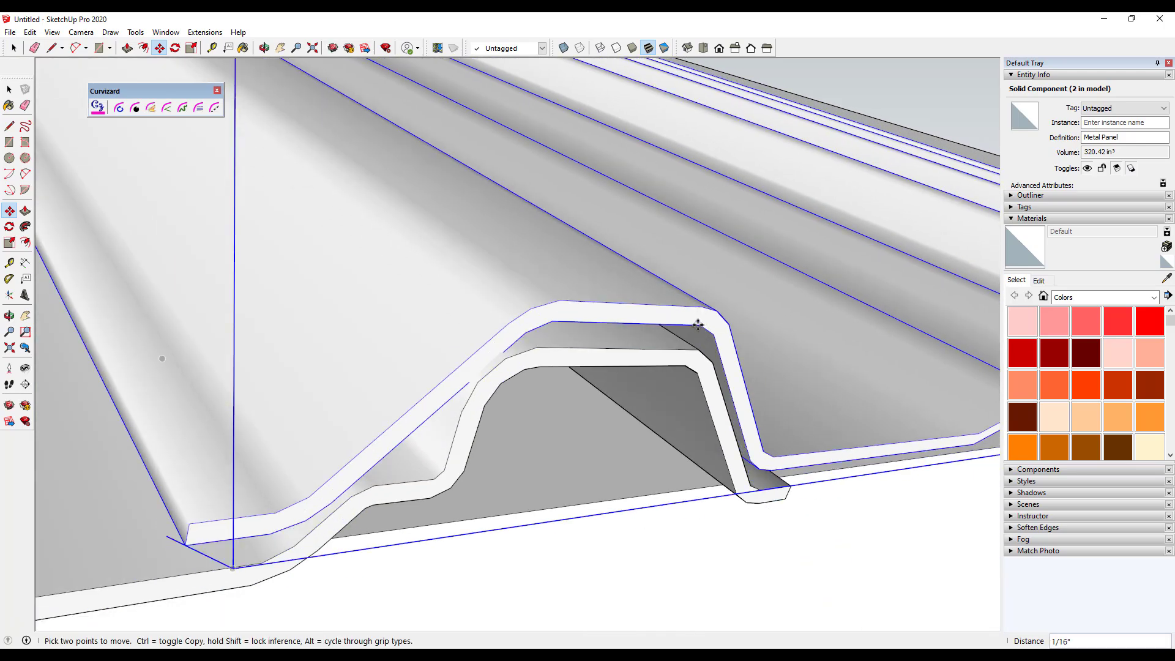
click(698, 324)
click(683, 323)
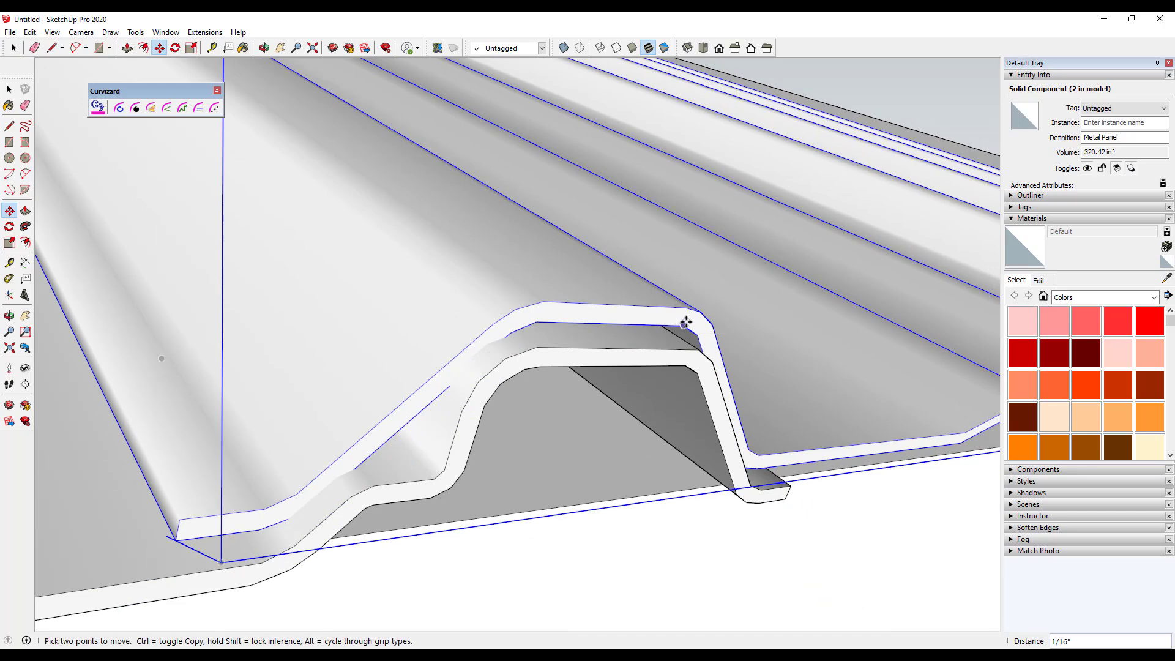
click(683, 324)
click(679, 306)
- Fine-tune the copied panel's fit over the original panel's end rib with further moves of about 1/16"
middle_drag(680, 306, 819, 564)
scroll(563, 304, down, 3)
scroll(561, 322, up, 5)
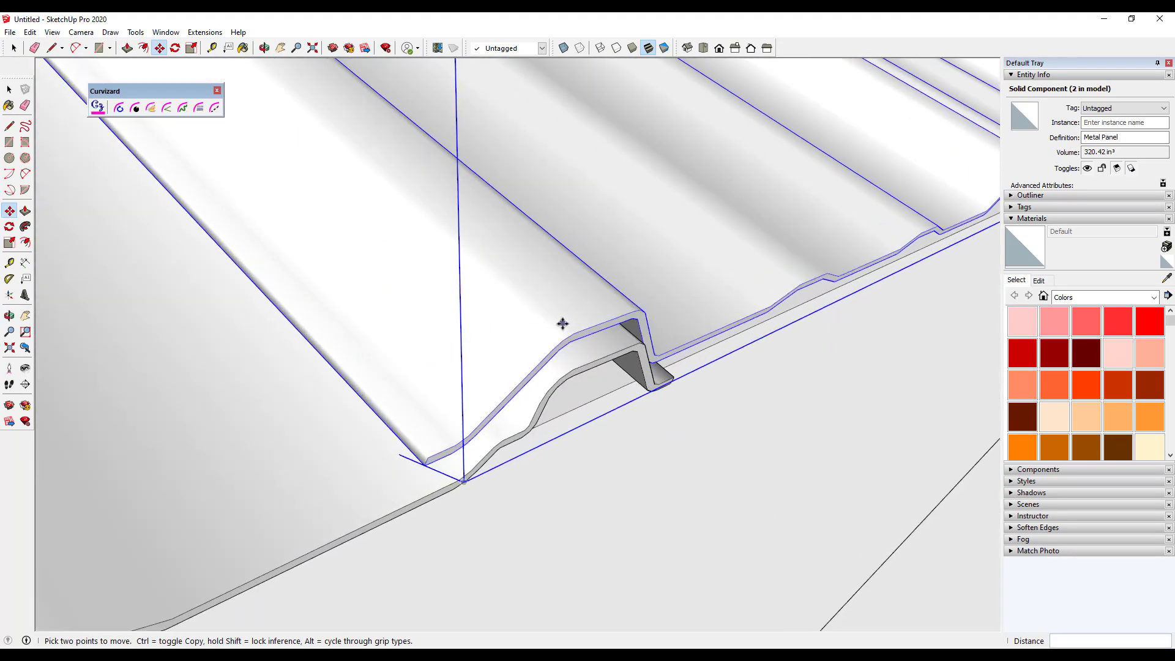
click(568, 342)
key(space)
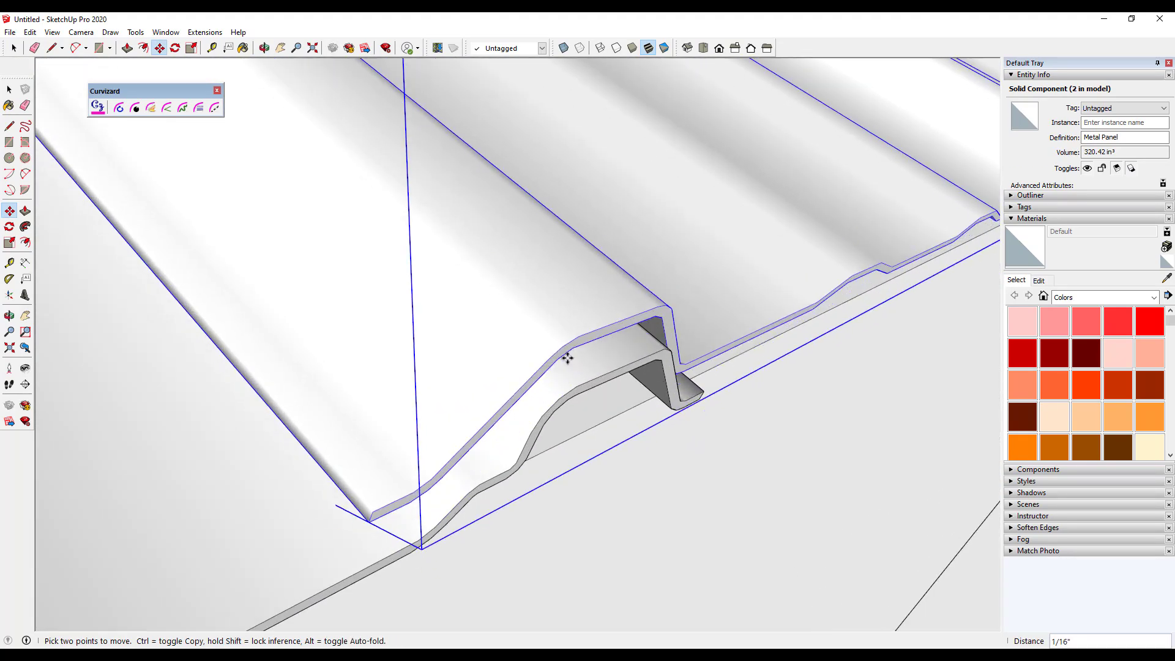
key(m)
scroll(597, 377, up, 4)
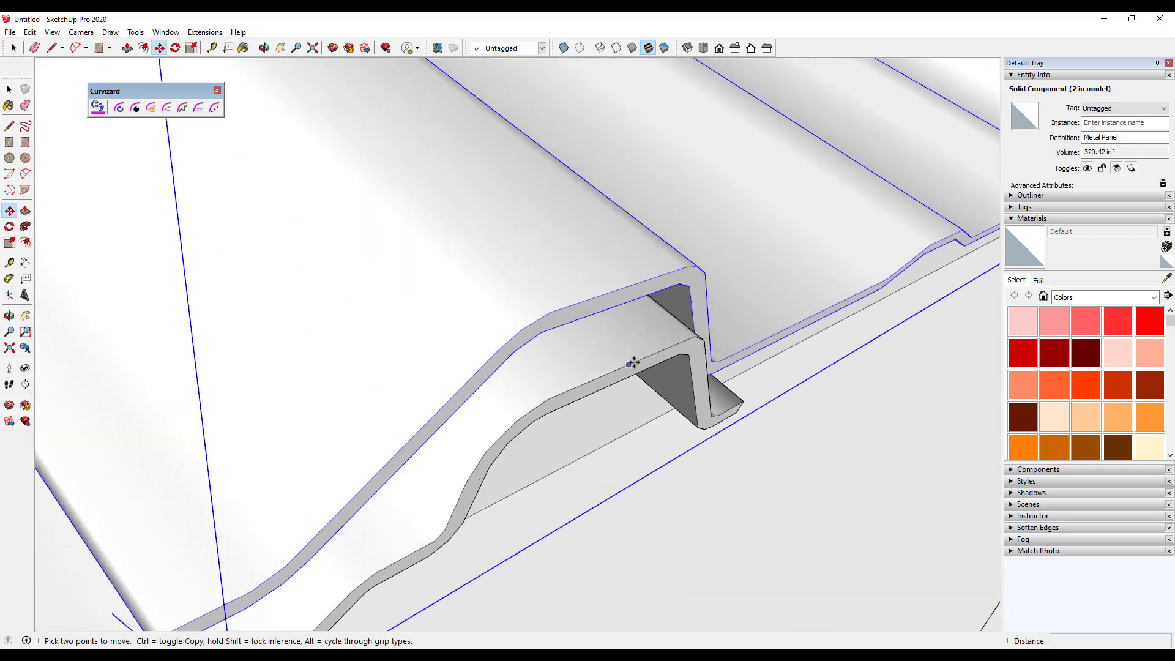
click(650, 288)
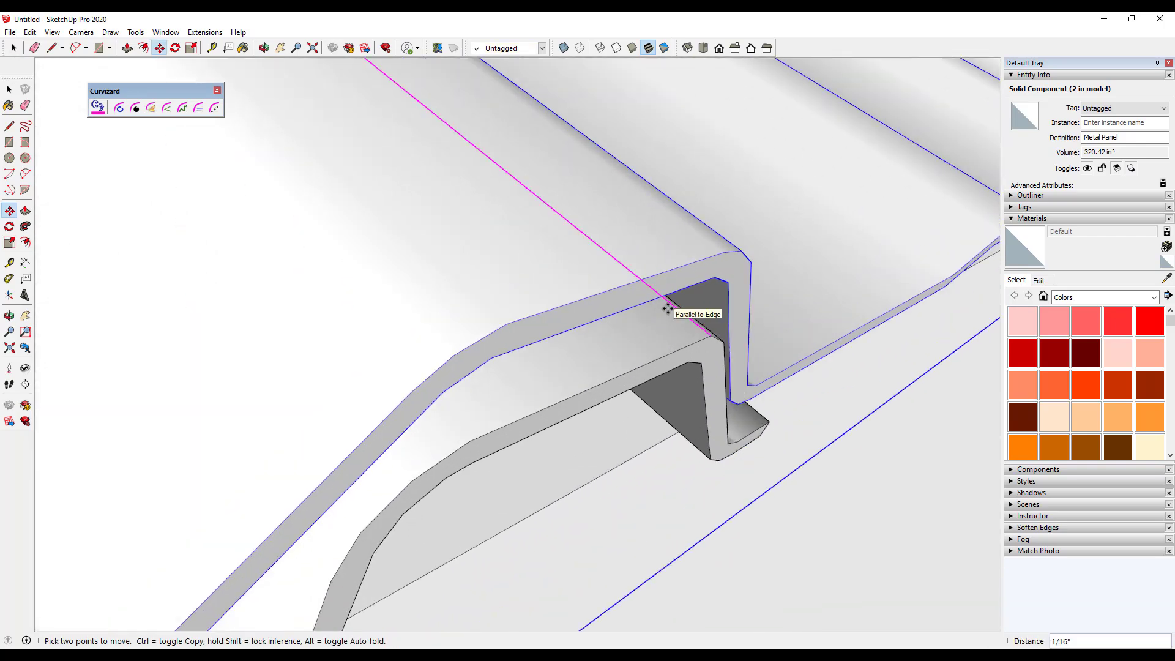
- Examine the two panels on the roof slope and the overlap of their ribs at the eave, with everything deselected
middle_drag(667, 310, 567, 234)
scroll(578, 264, down, 5)
scroll(612, 351, down, 4)
middle_drag(582, 356, 571, 389)
scroll(511, 306, up, 1)
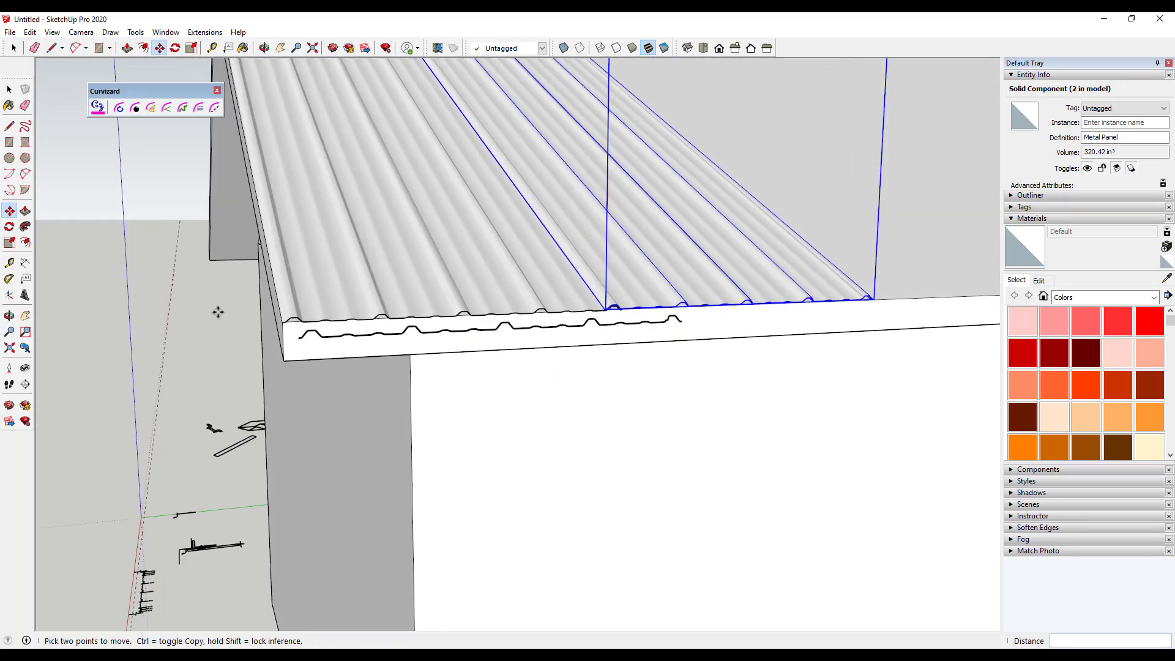
scroll(241, 308, up, 3)
scroll(376, 322, down, 3)
scroll(621, 283, up, 3)
scroll(445, 314, down, 5)
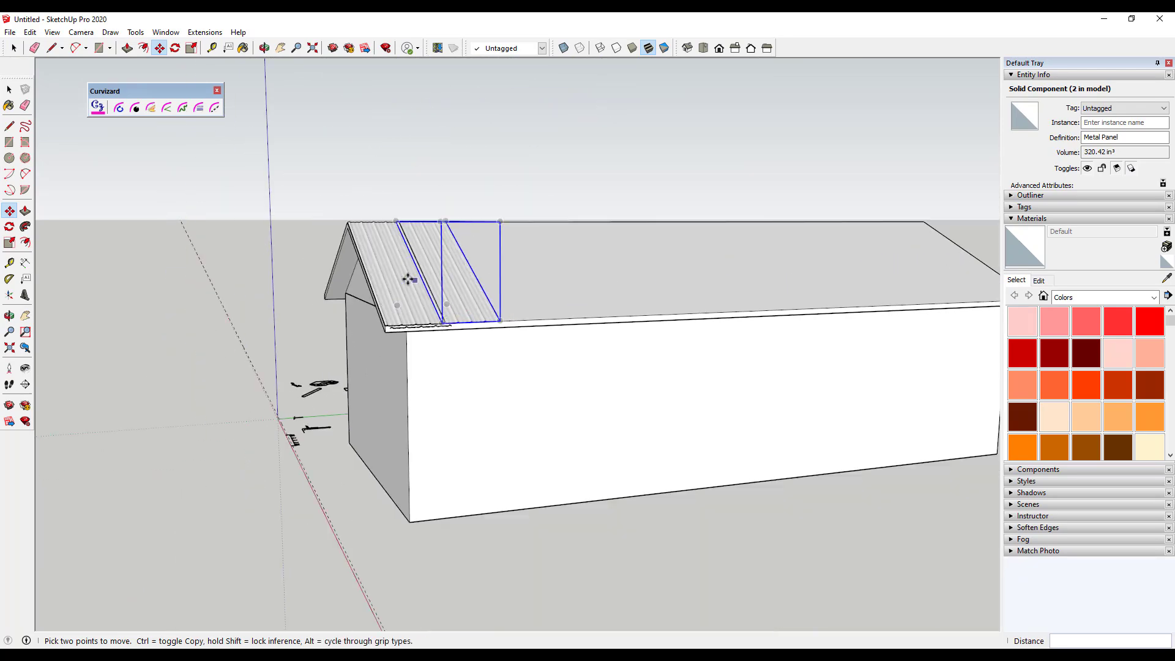
scroll(411, 295, up, 4)
key(space)
key(ctrl+t)
shift+middle_drag(465, 342, 210, 288)
scroll(210, 288, up, 4)
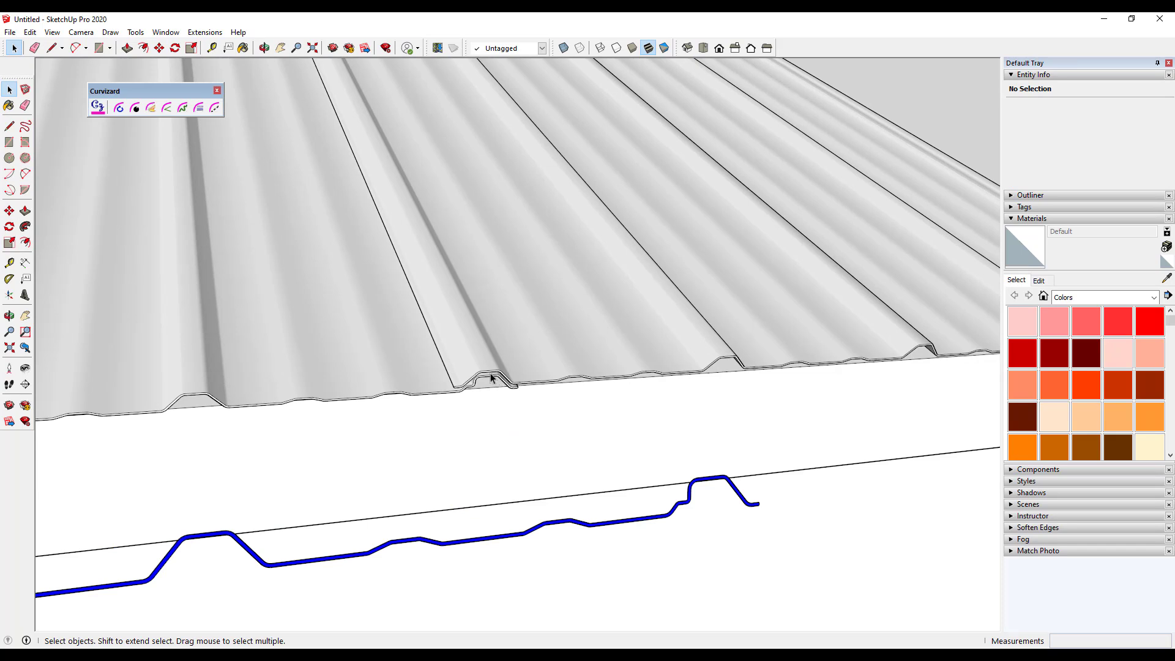
- Copy the two overlapping metal panels together about 6' along the eave so the copied first rib laps the preceding end rib
scroll(491, 378, down, 4)
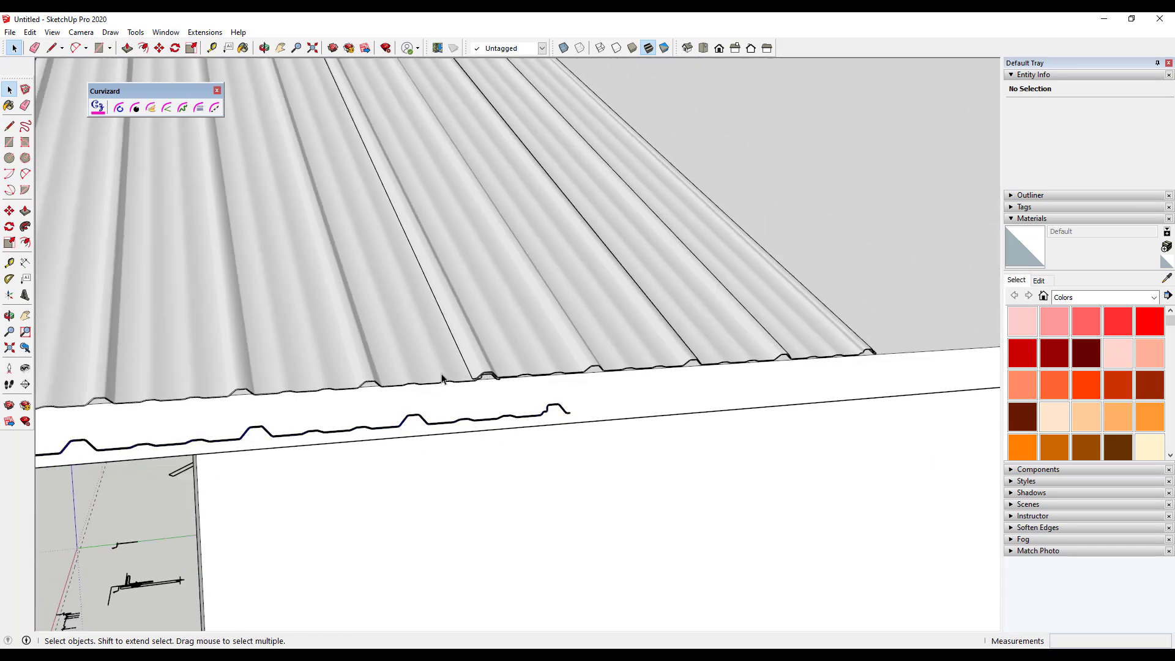
click(442, 378)
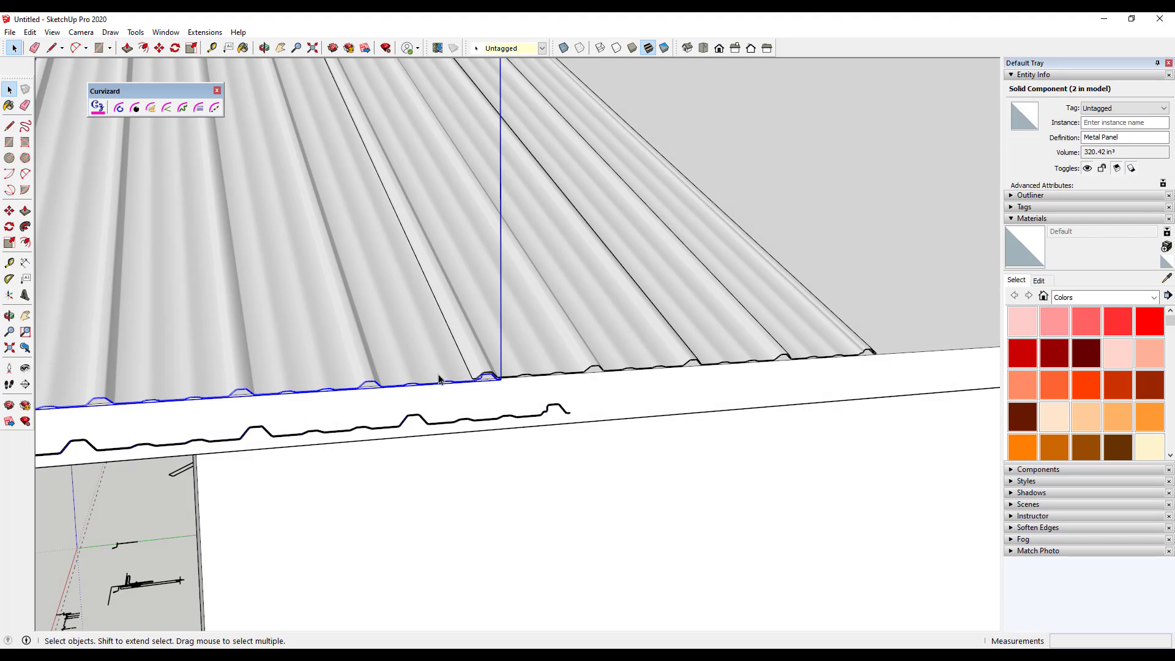
shift+click(471, 356)
scroll(611, 322, down, 4)
key(m)
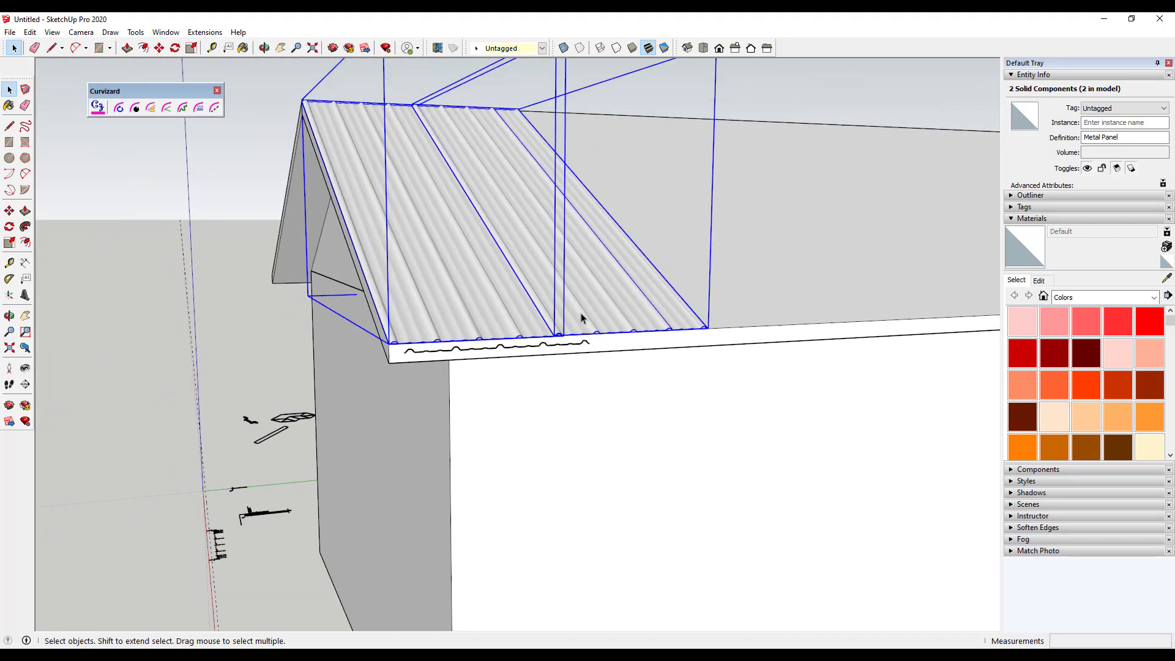
scroll(392, 343, up, 5)
scroll(389, 349, up, 2)
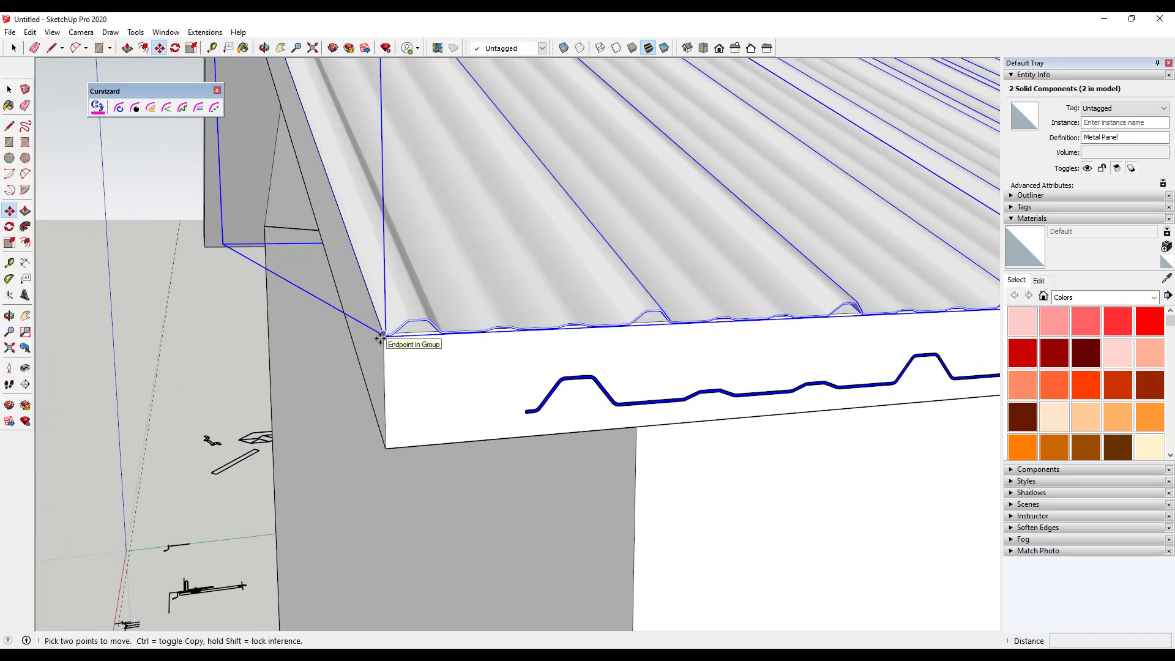
click(383, 336)
key(ctrl)
scroll(387, 336, down, 3)
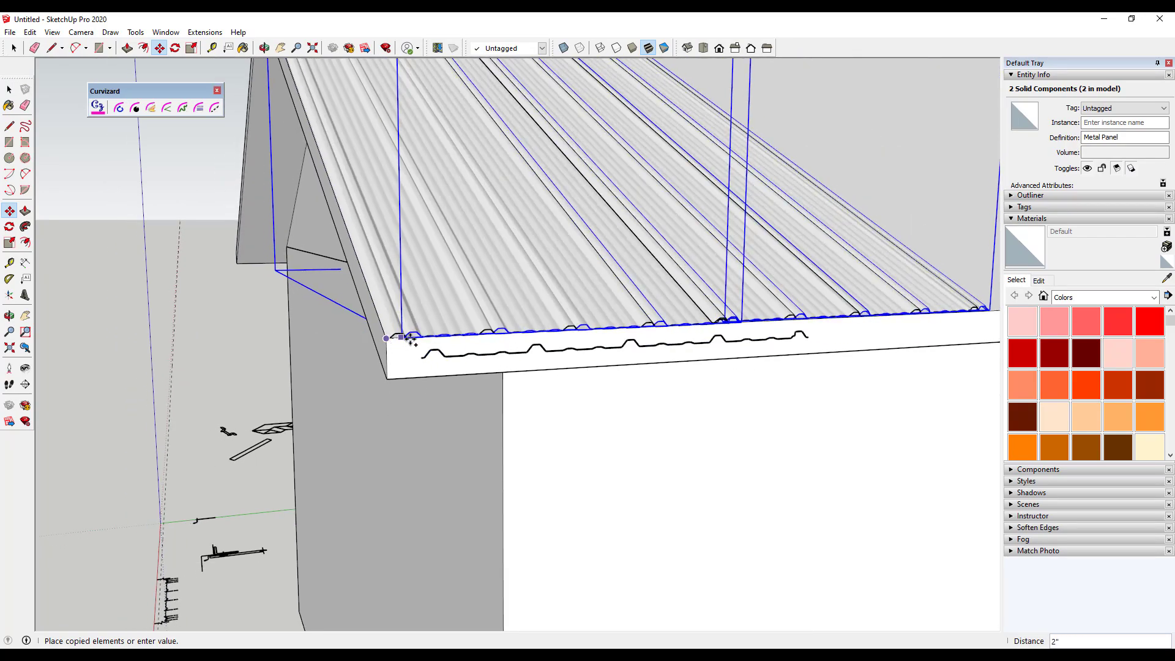
scroll(704, 328, down, 3)
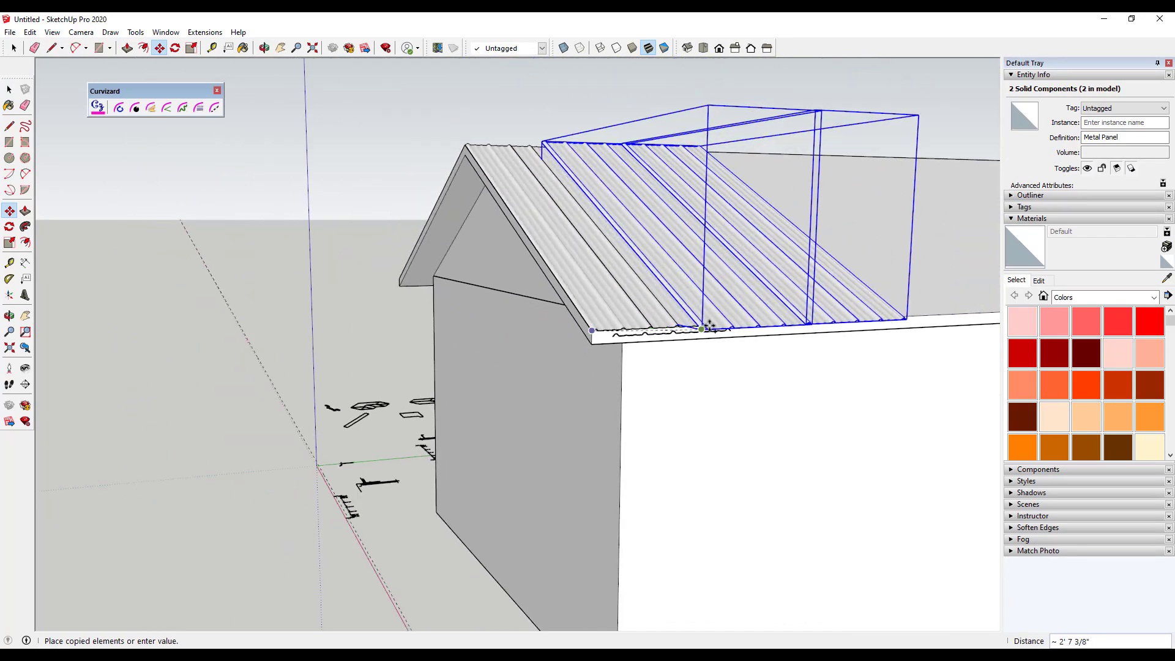
scroll(838, 318, up, 5)
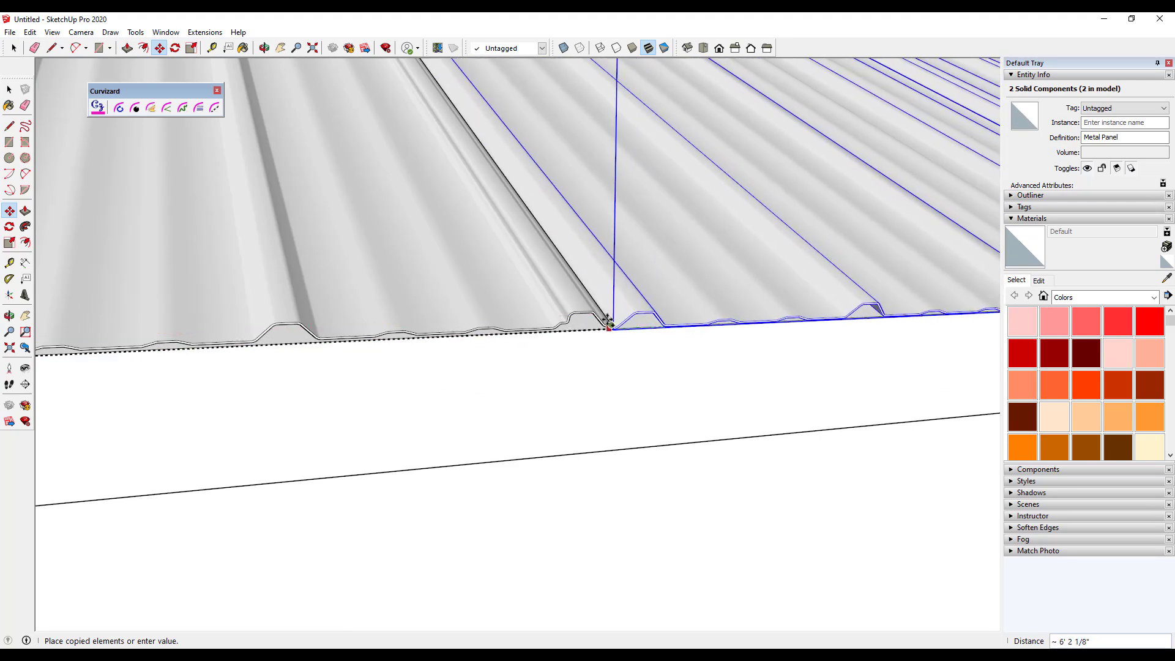
scroll(577, 311, up, 2)
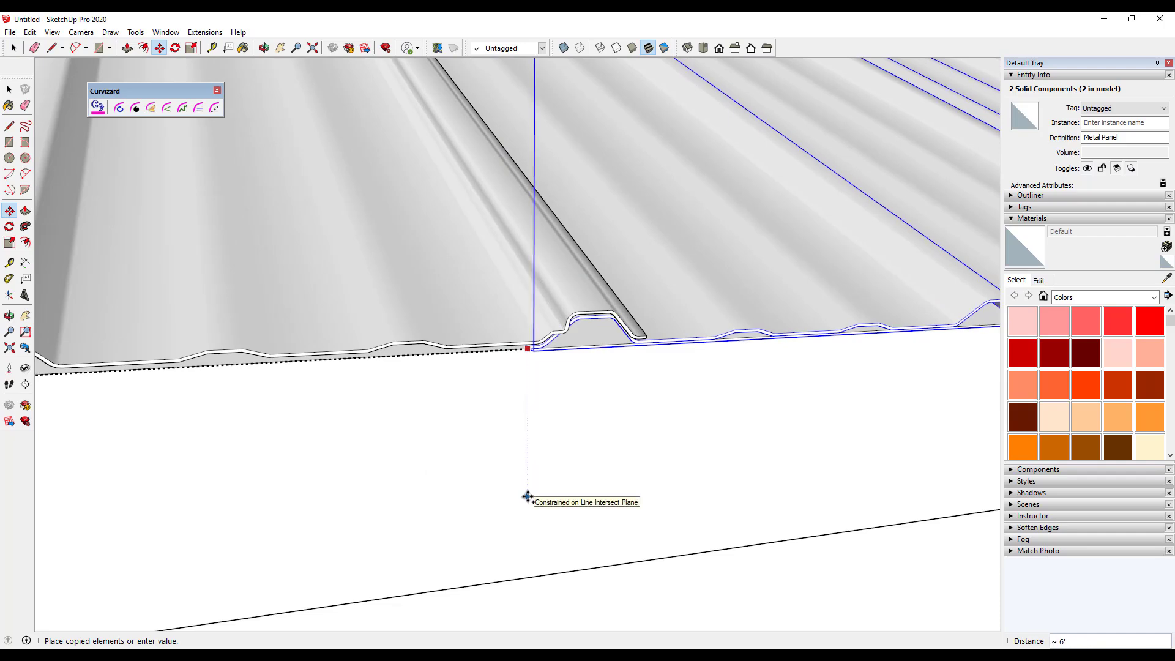
click(528, 496)
- Repeat the copied panel pair seven times along the eave to cover the whole roof slope
scroll(374, 392, down, 6)
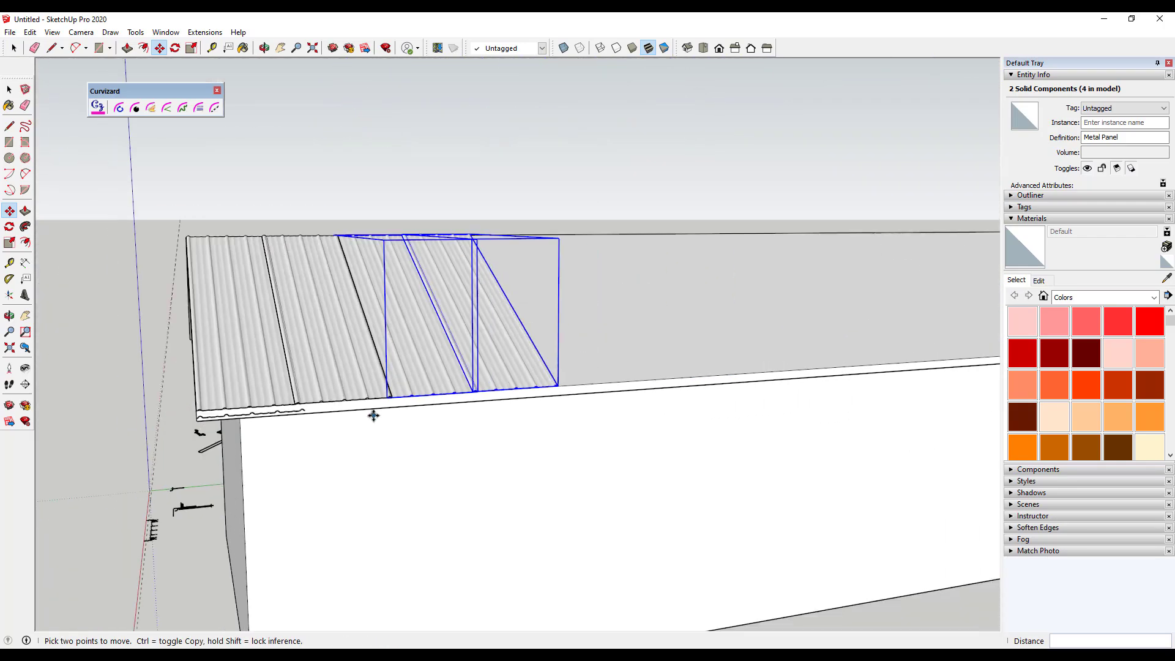
scroll(374, 415, down, 3)
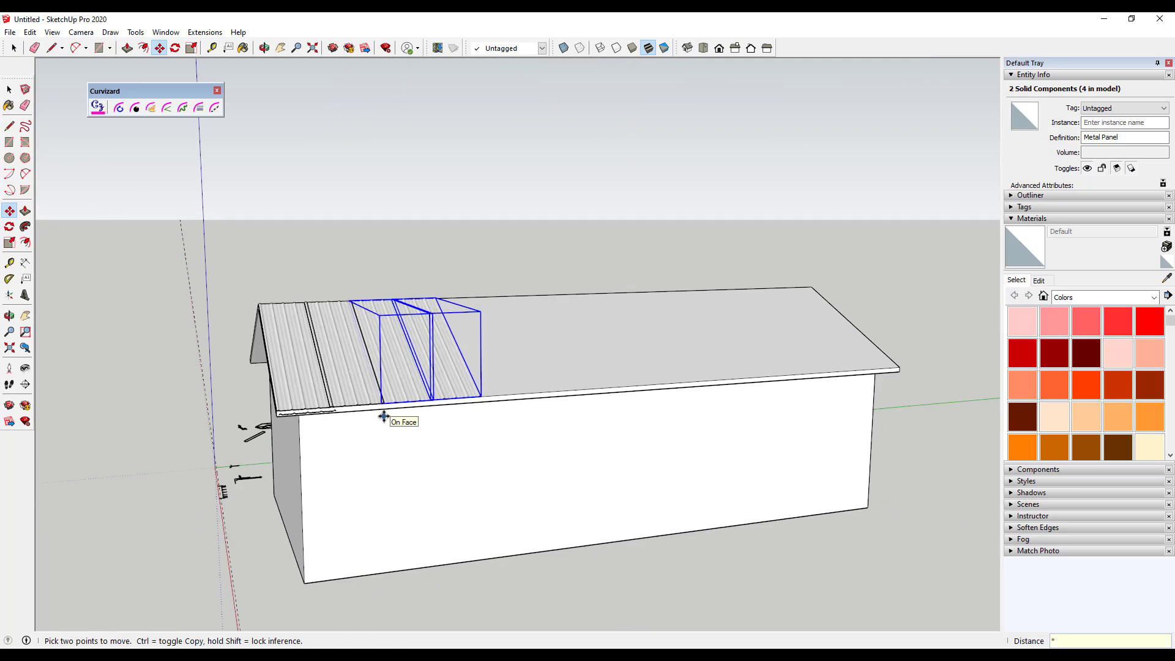
key(Return)
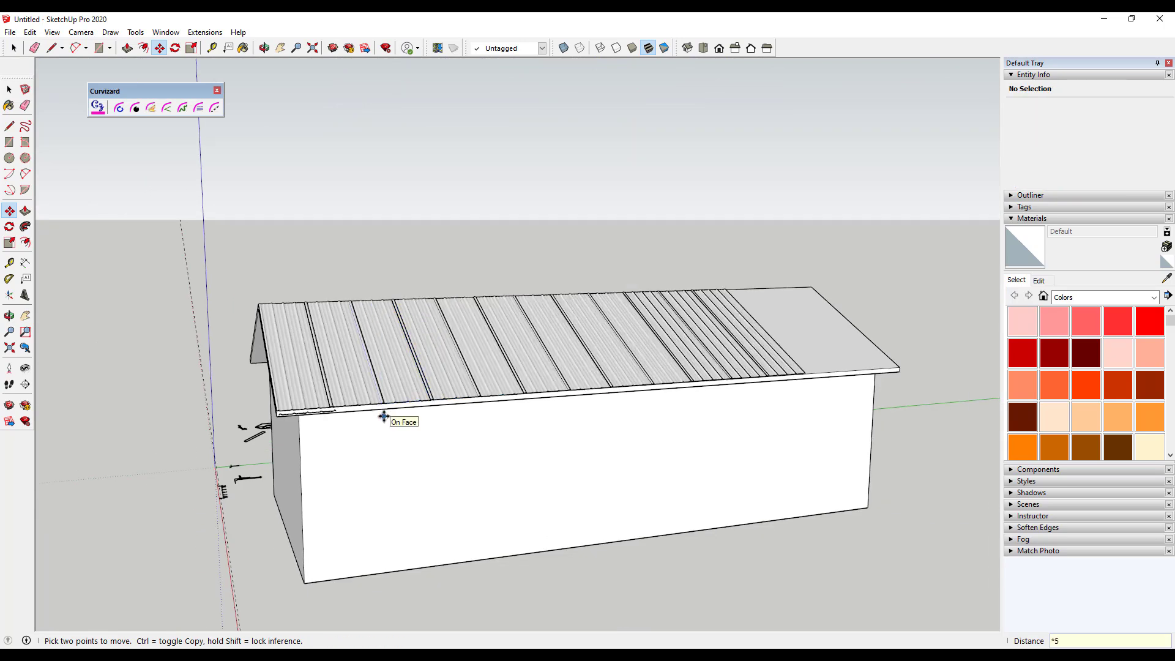
text(*6)
key(Return)
key(Return)
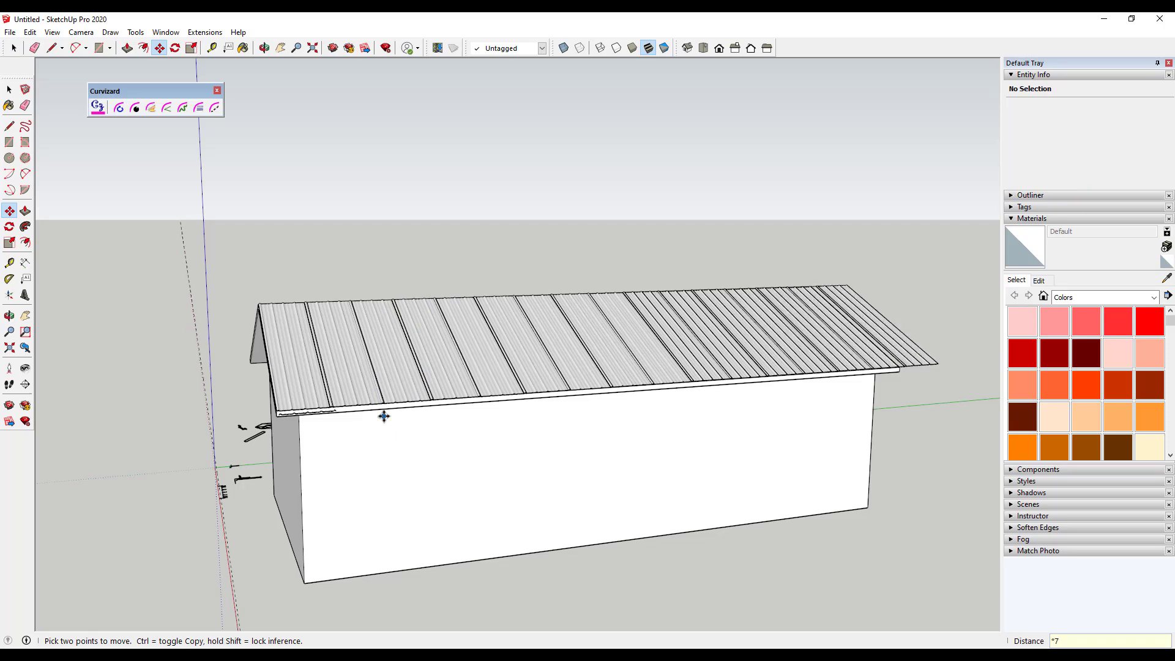
key(space)
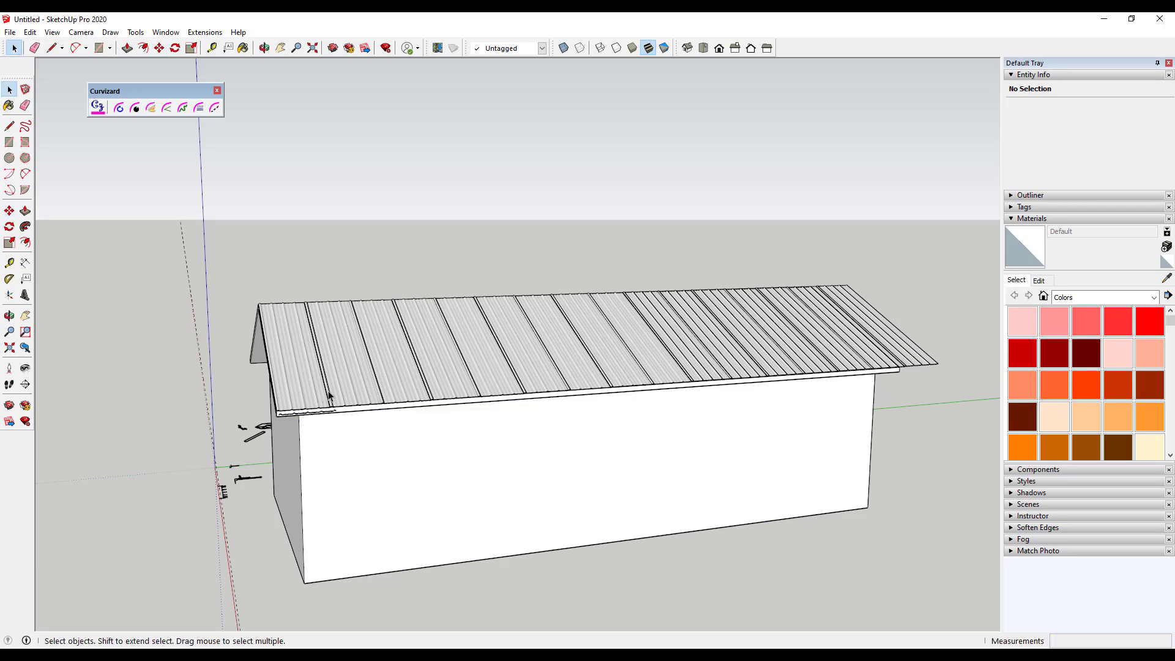
- Make the last metal panel, which overhangs the far gable end, a unique component
click(923, 356)
scroll(923, 357, up, 5)
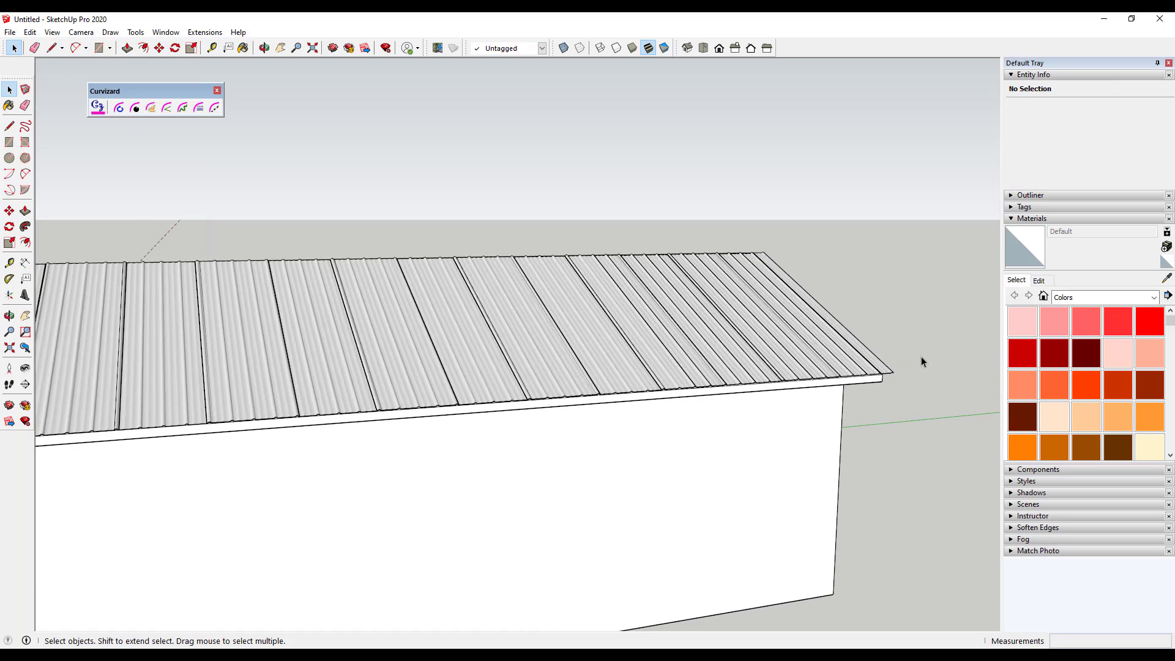
middle_drag(841, 432, 636, 471)
scroll(606, 359, up, 4)
scroll(640, 481, down, 7)
click(641, 472)
scroll(642, 456, up, 2)
scroll(643, 458, up, 1)
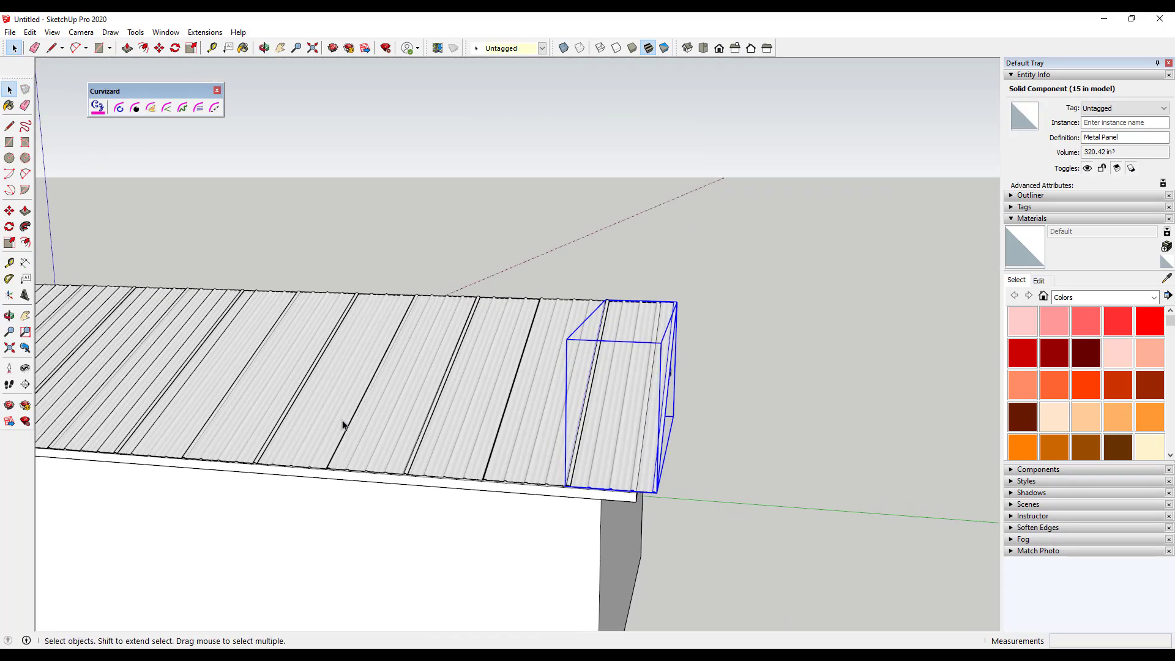
scroll(372, 424, down, 1)
scroll(522, 389, up, 4)
right_click(611, 412)
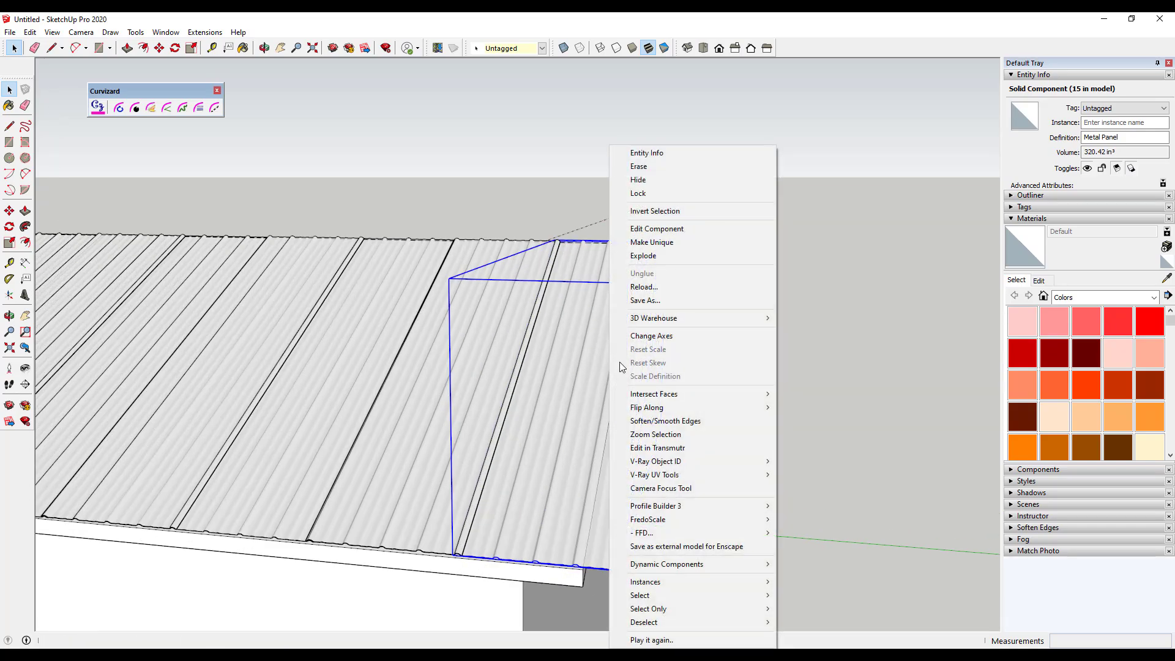
click(679, 245)
- Open the unique end panel for editing and copy a lengthwise edge across its flat section in line with the roof's gable edge
scroll(619, 563, up, 2)
middle_drag(598, 556, 590, 520)
scroll(612, 545, up, 1)
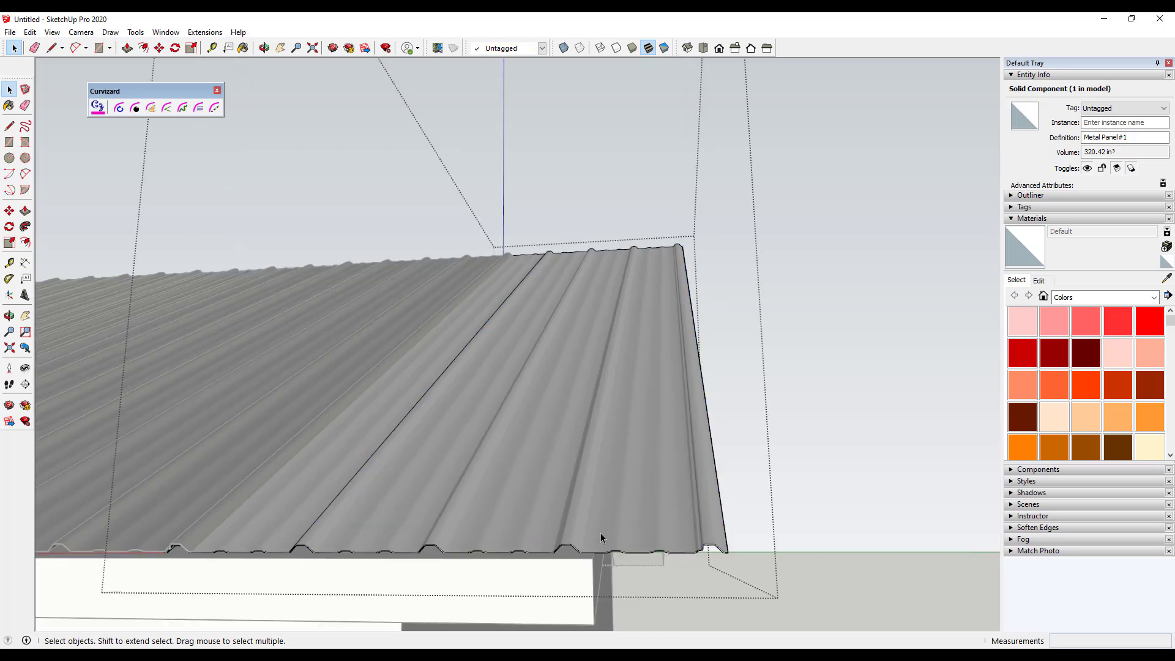
double_click(603, 533)
scroll(598, 544, up, 3)
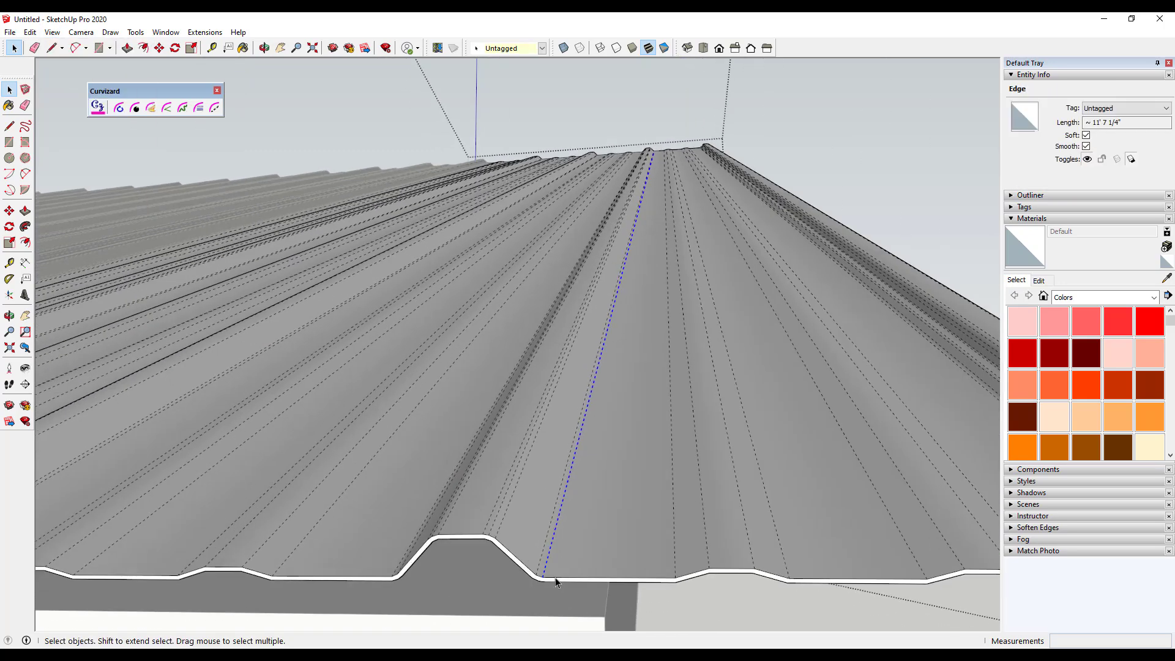
key(m)
click(542, 577)
key(ctrl)
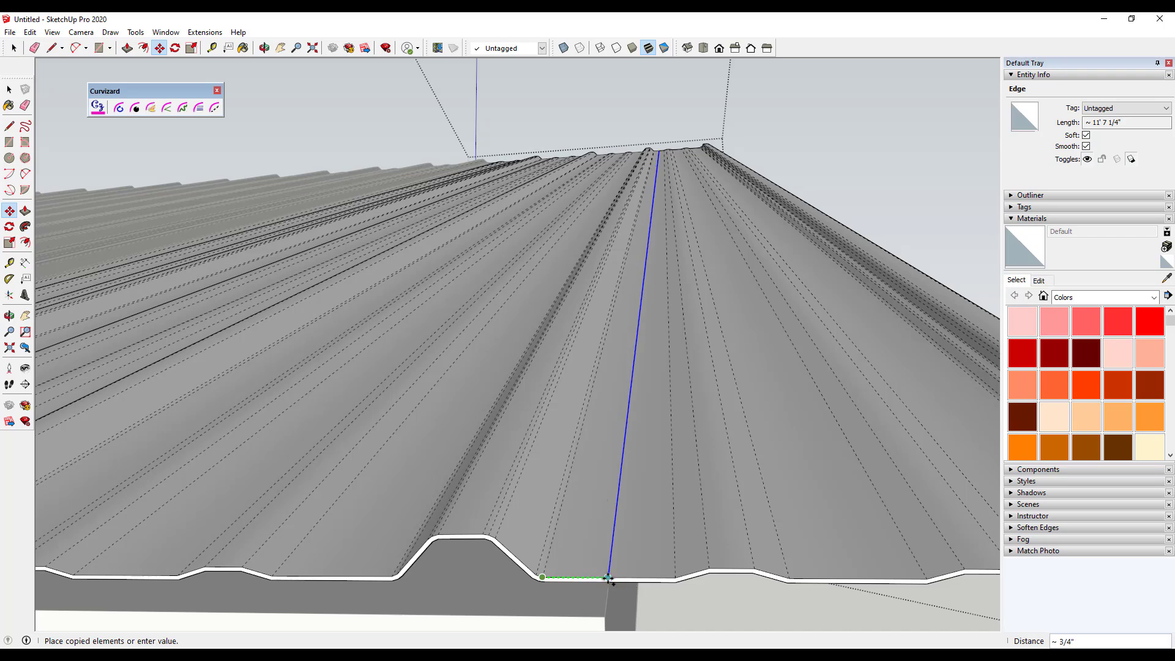
click(603, 620)
scroll(609, 575, up, 2)
middle_drag(609, 576, 614, 522)
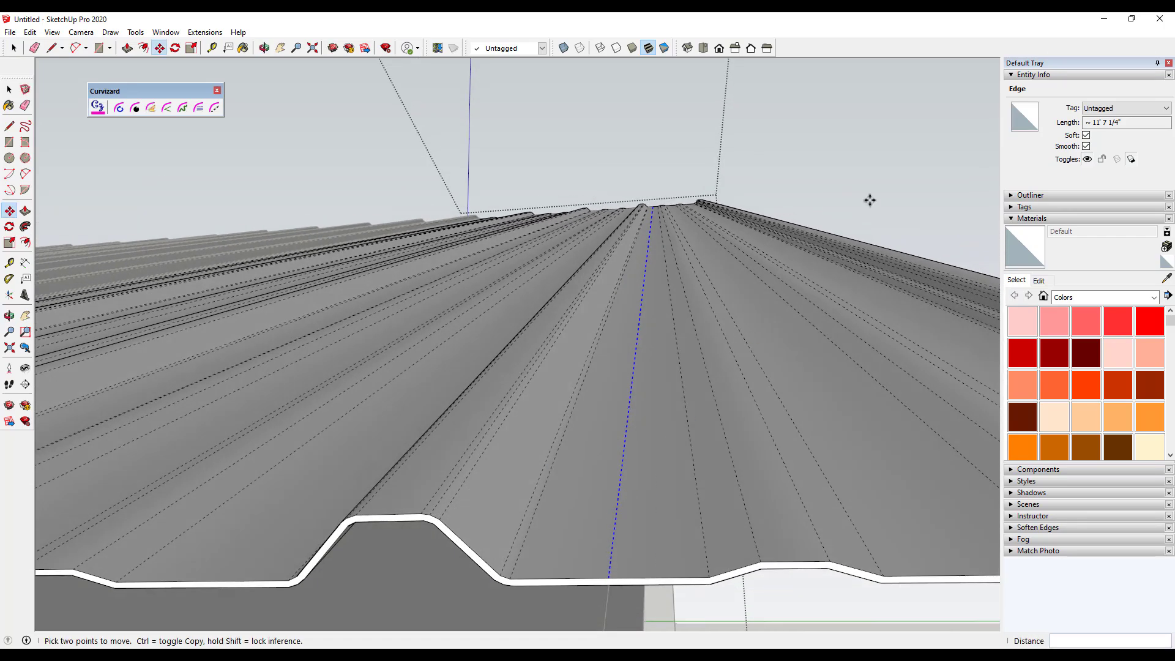
- Turn off softening on the copied lengthwise edge
click(1086, 136)
scroll(609, 574, up, 1)
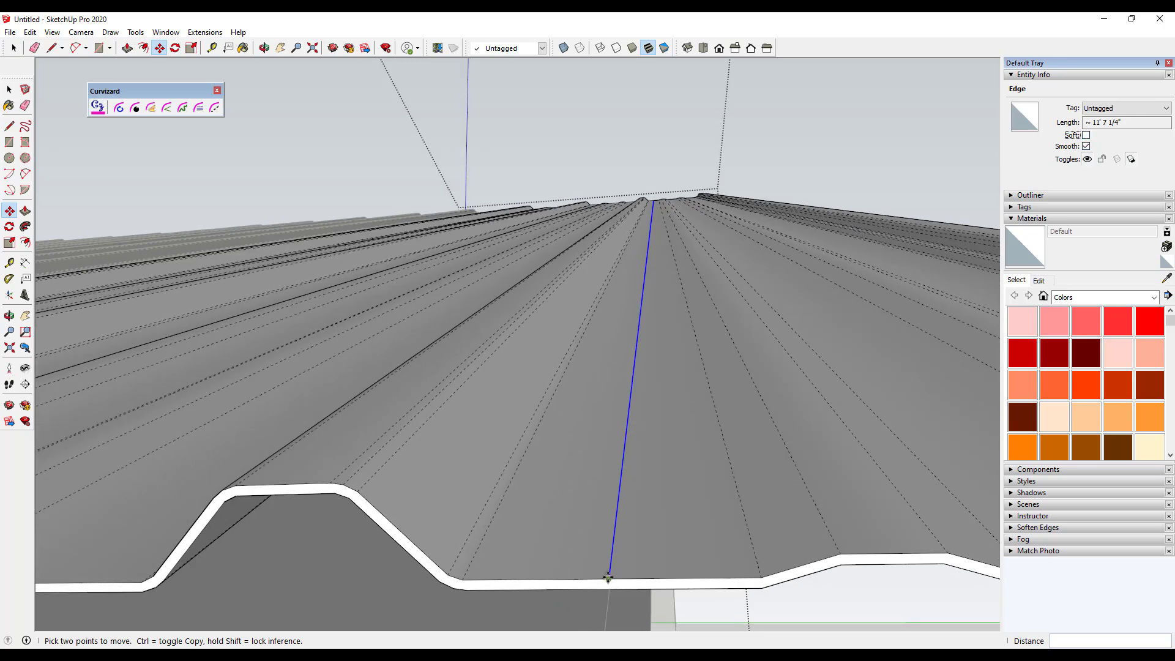
click(608, 579)
middle_drag(614, 590, 636, 597)
key(space)
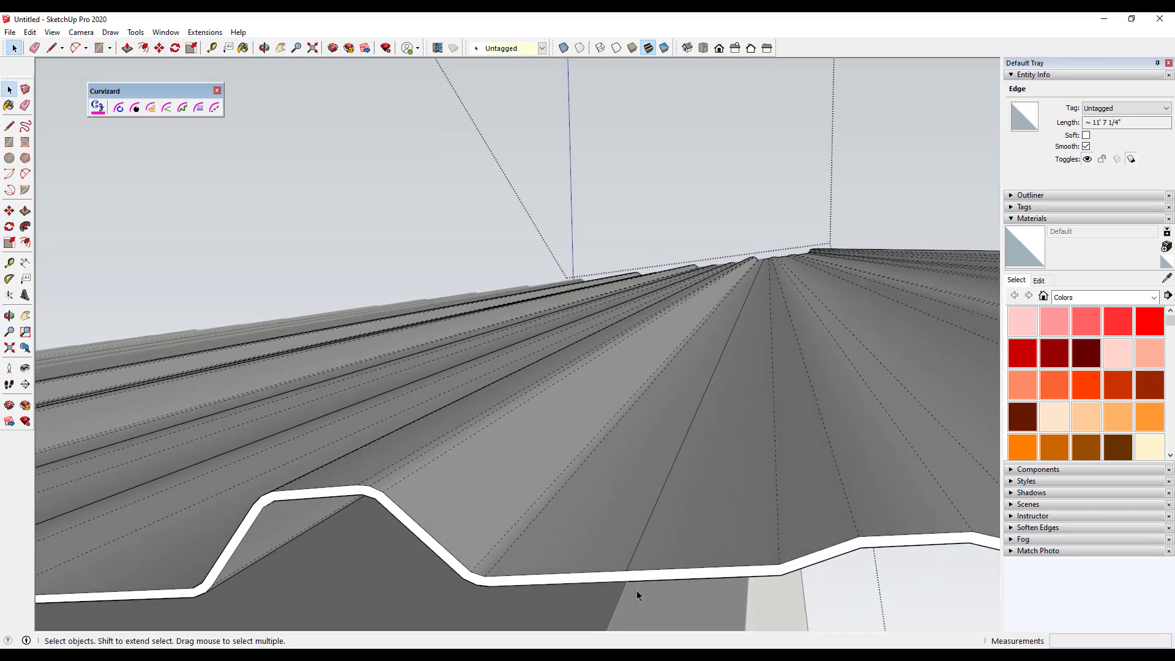
- Split the panel's end face with a short line across its thickness at the copied edge, and select the overhanging portion
key(l)
scroll(636, 588, up, 2)
click(623, 581)
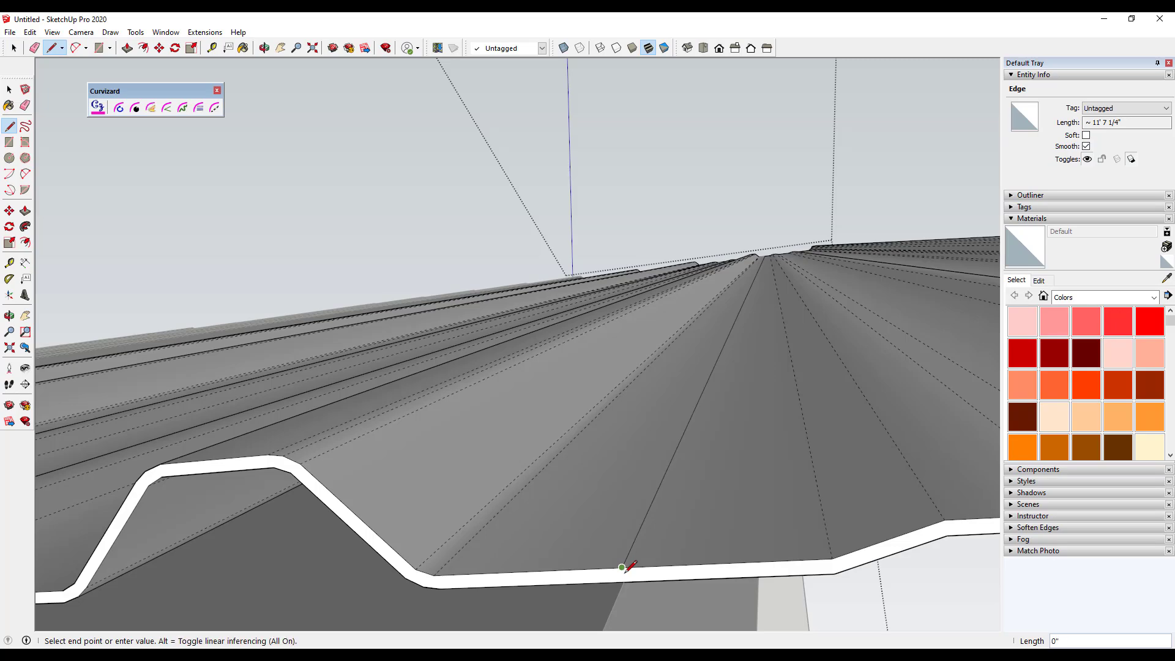
click(623, 581)
key(space)
click(637, 575)
mouse_move(661, 606)
middle_down()
mouse_move(650, 582)
mouse_move(643, 597)
middle_up()
key(l)
click(630, 552)
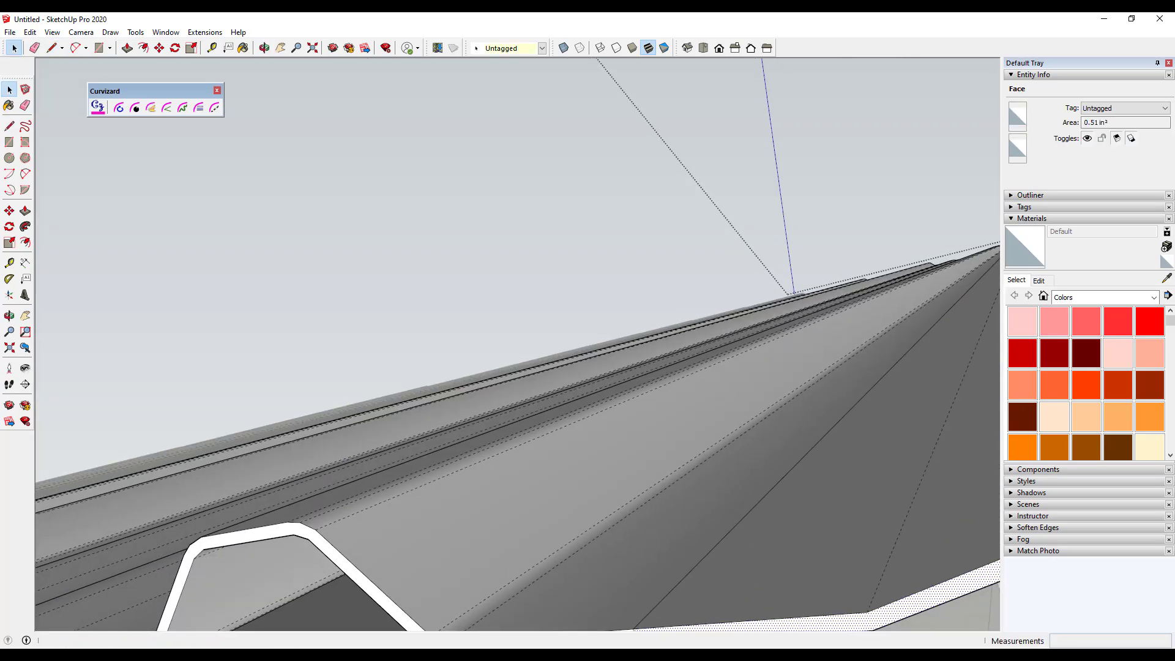
- Trim away the section of the end panel that projects past the gable edge and close the component
scroll(667, 530, down, 2)
middle_drag(667, 530, 336, 546)
scroll(123, 527, up, 4)
key(l)
key(space)
scroll(344, 536, up, 3)
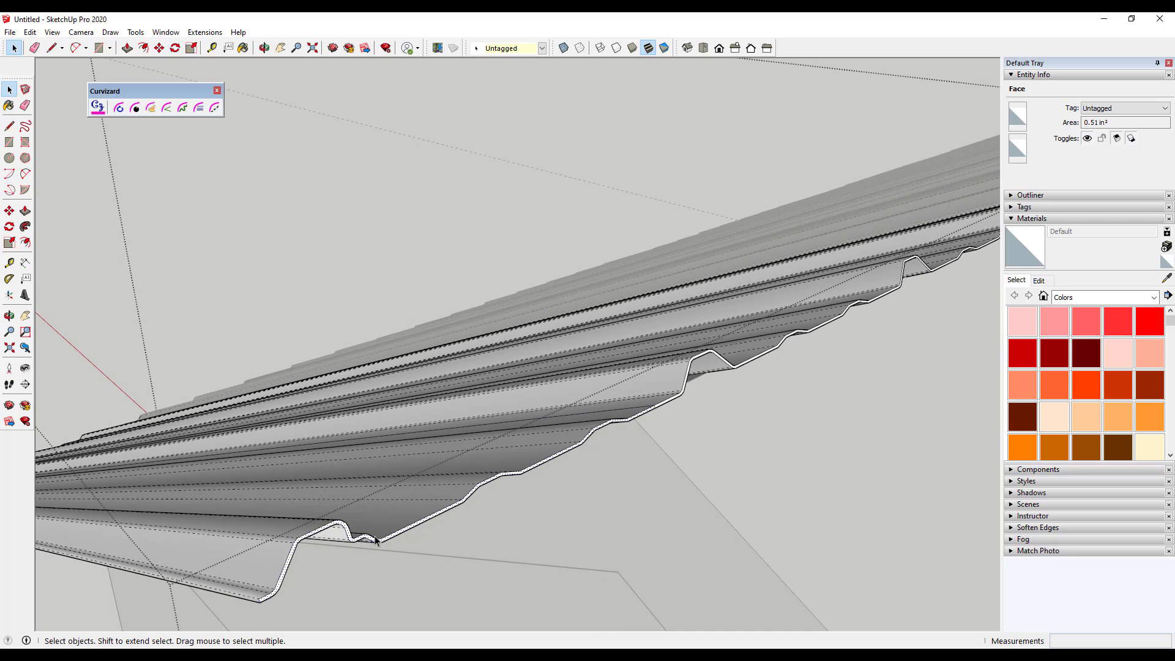
click(353, 537)
middle_drag(263, 538, 918, 526)
middle_drag(126, 506, 483, 475)
click(548, 494)
middle_drag(554, 504, 871, 569)
key(space)
click(871, 569)
- Select every metal panel on the covered slope, including the trimmed end panel, and copy the set clear of the building
scroll(871, 569, down, 5)
middle_drag(906, 392, 692, 245)
scroll(578, 200, down, 2)
middle_drag(845, 199, 727, 248)
scroll(766, 189, up, 2)
click(703, 278)
shift+click(691, 265)
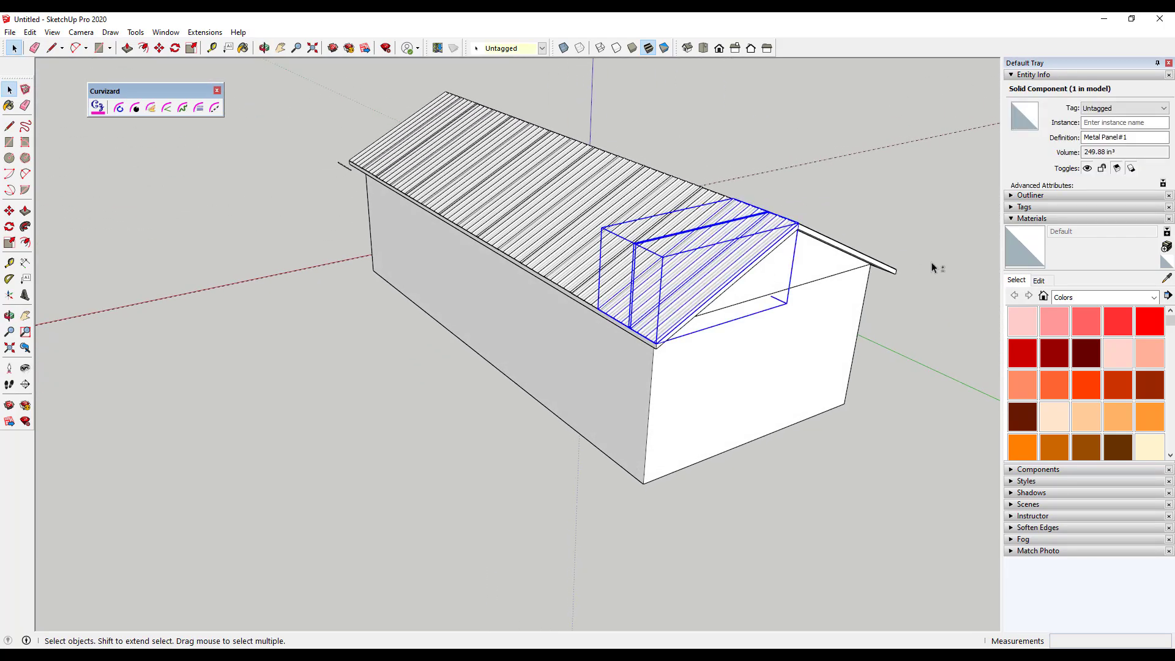
click(1014, 219)
click(1014, 196)
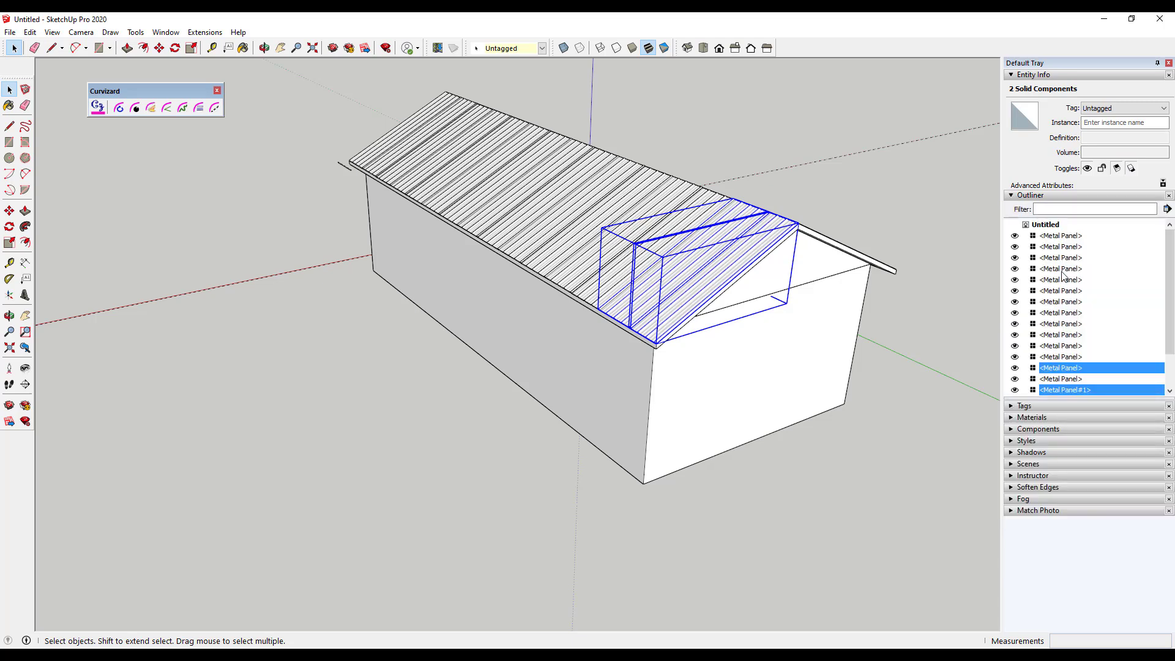
click(1074, 388)
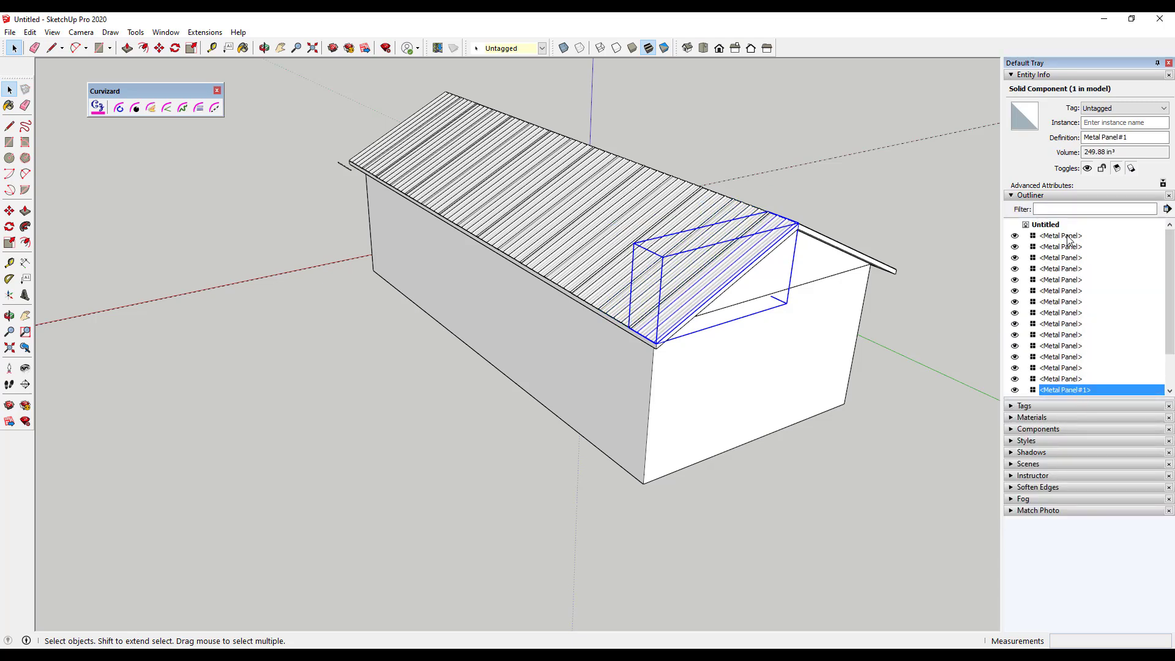
shift+click(1070, 237)
scroll(1068, 323, down, 1)
scroll(797, 227, down, 2)
middle_drag(797, 230, 671, 234)
scroll(647, 231, down, 2)
key(m)
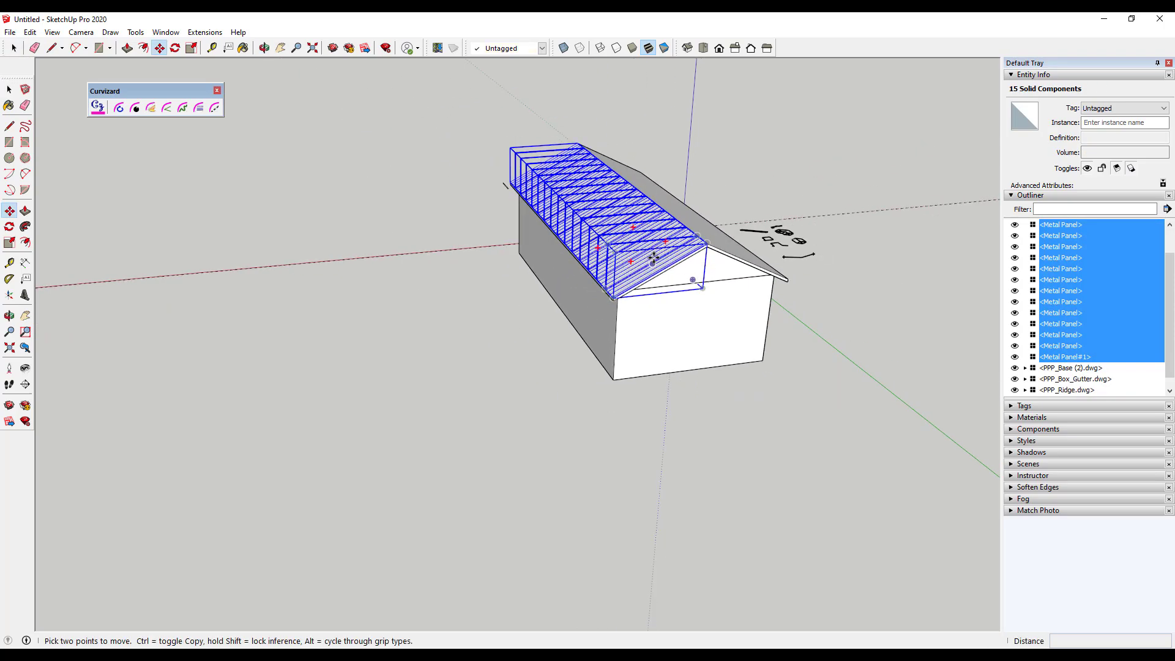
click(654, 259)
key(ctrl)
click(928, 242)
- Mirror the copied panel set by scaling it by -1 across the building's width
middle_drag(956, 185, 820, 169)
scroll(820, 168, up, 3)
key(space)
key(s)
click(473, 210)
drag(661, 217, 661, 217)
text(-1)
key(Return)
- Move the mirrored panel set onto the bare roof slope so it meets the original panels at the ridge, and deselect it
key(m)
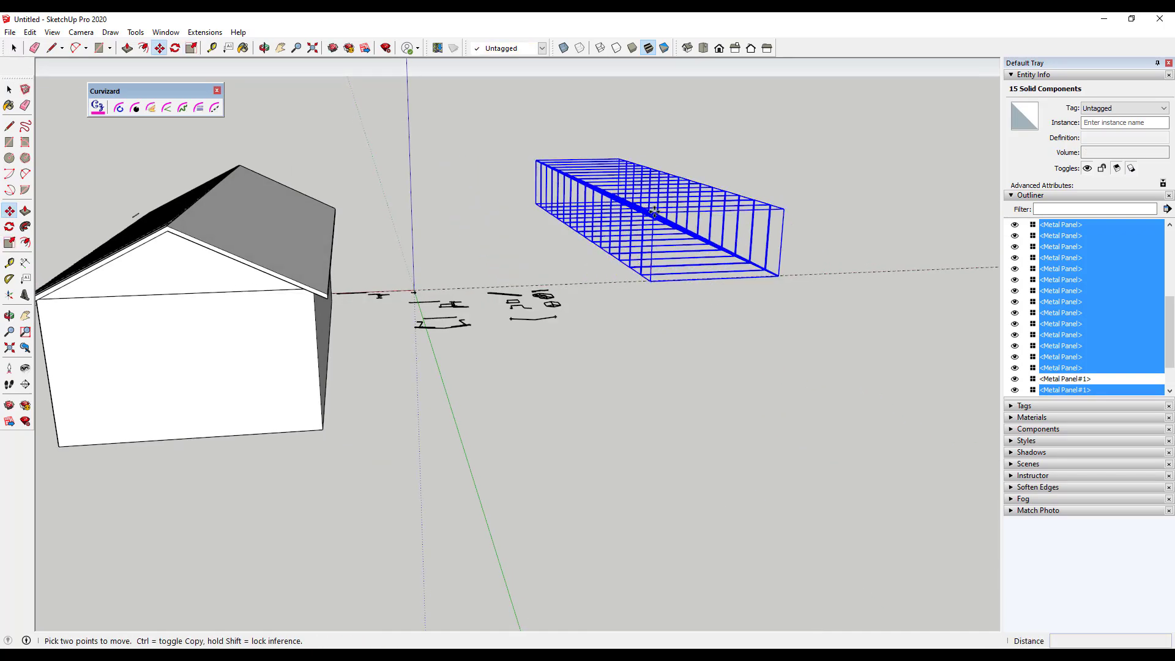
scroll(667, 245, up, 6)
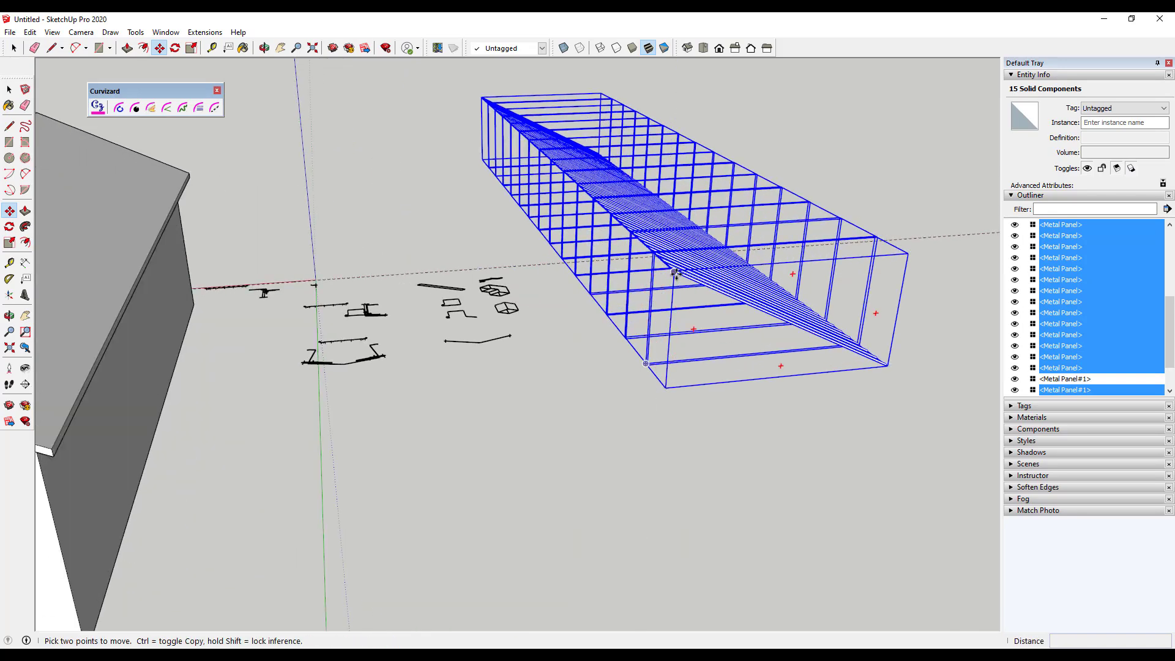
click(675, 272)
scroll(676, 272, down, 6)
click(390, 296)
scroll(360, 290, up, 3)
middle_drag(362, 294, 598, 252)
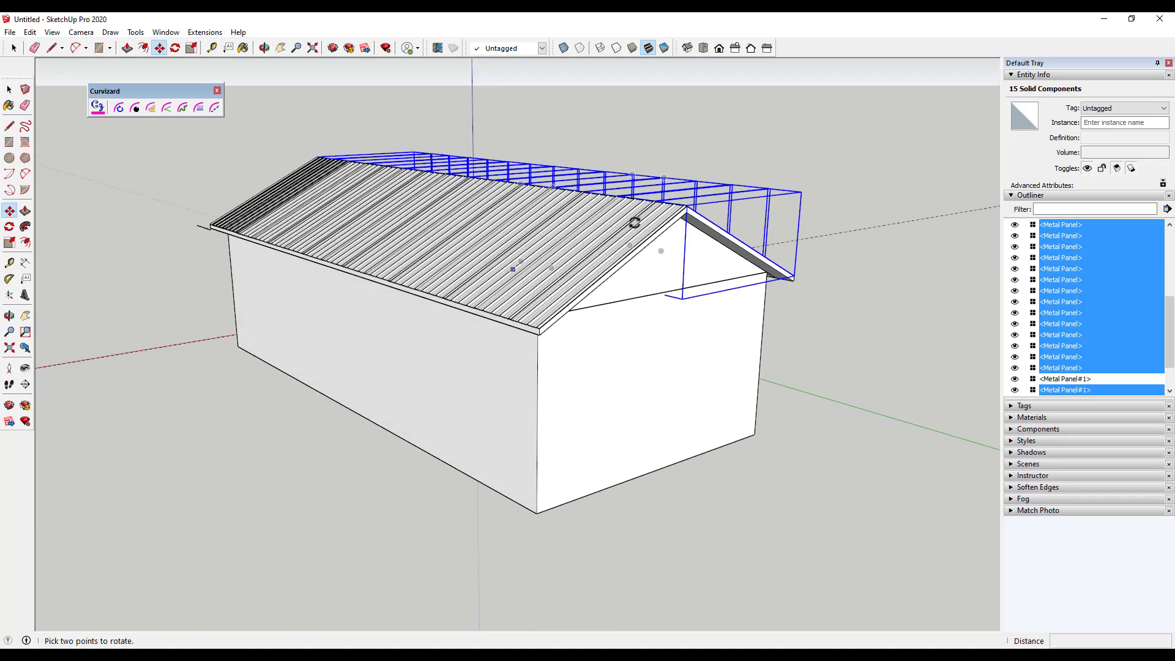
scroll(598, 252, up, 3)
key(space)
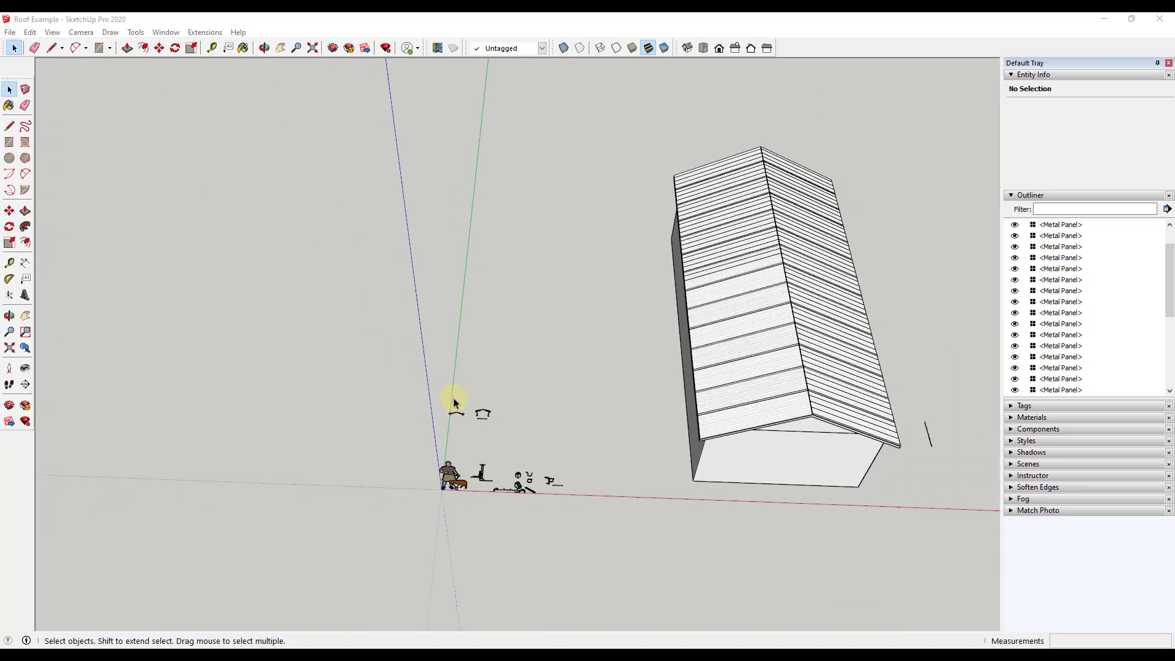
scroll(453, 398, down, 1)
middle_drag(682, 423, 768, 341)
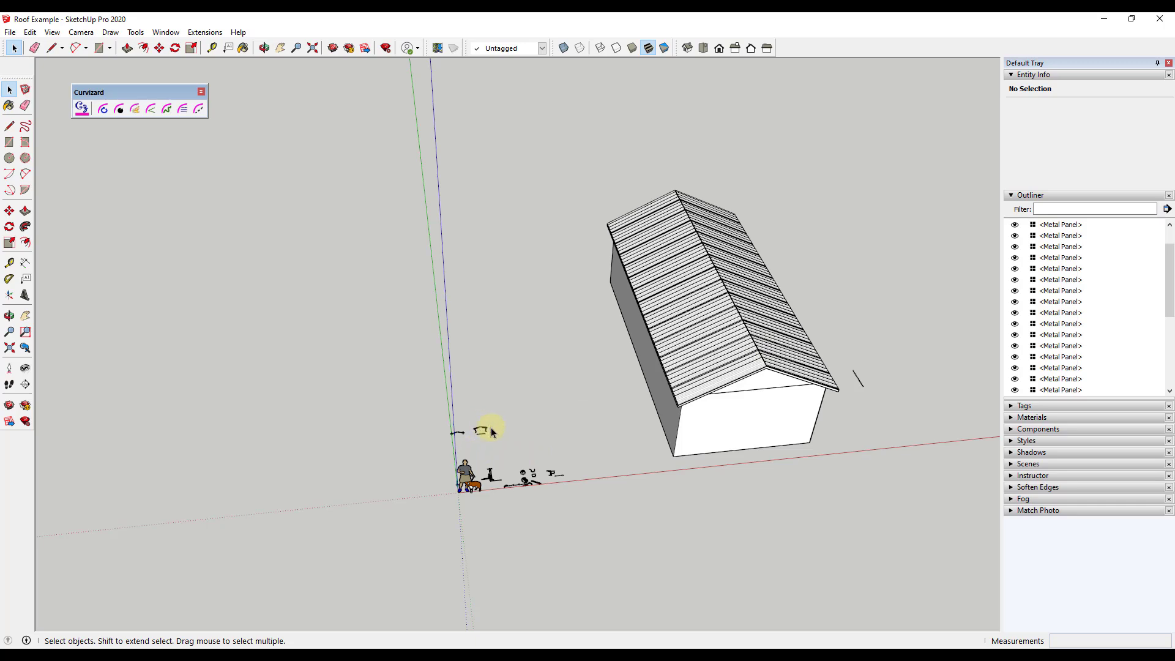
- Open the PPP_Ridge.dwg detail component for editing
scroll(547, 480, up, 3)
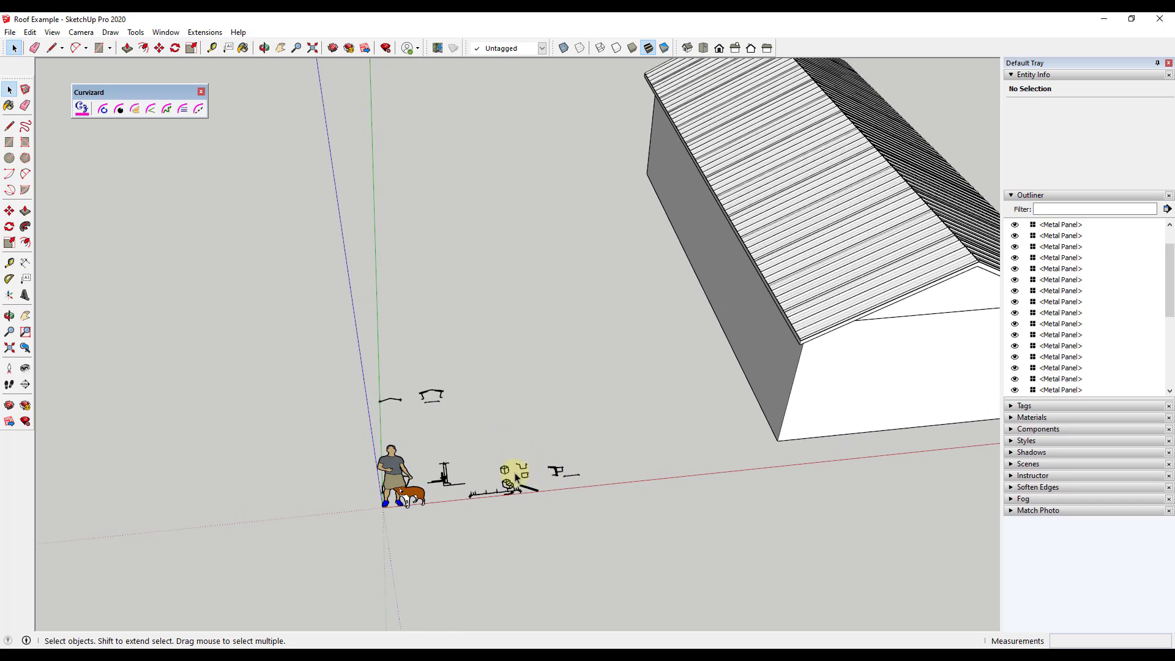
scroll(453, 421, up, 8)
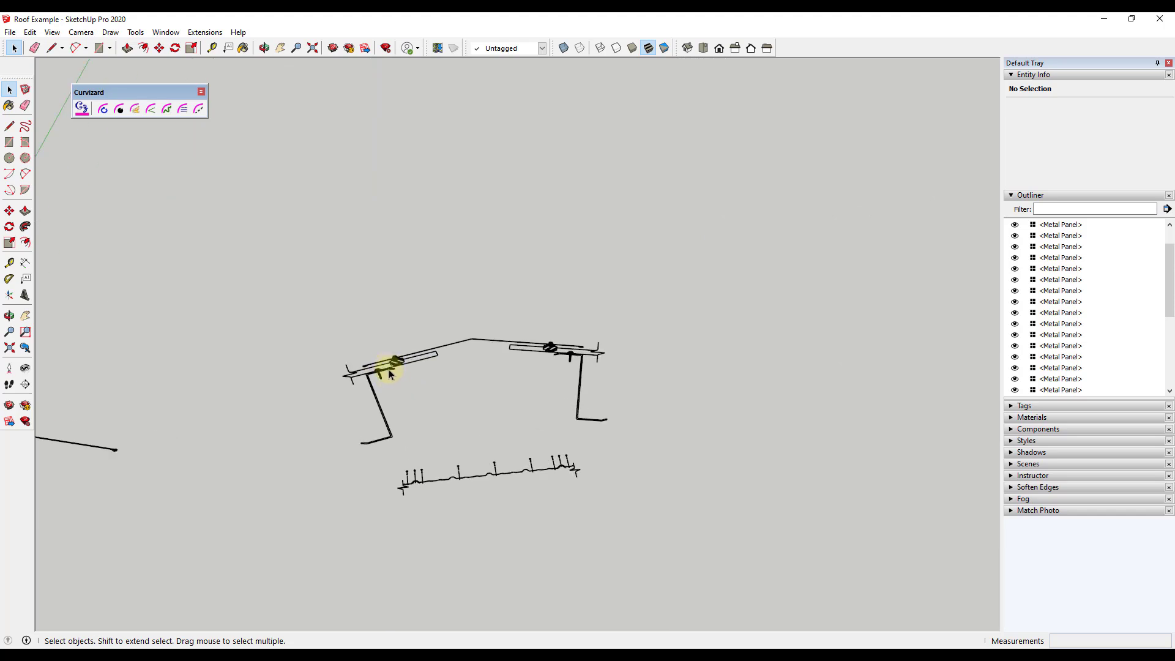
double_click(415, 355)
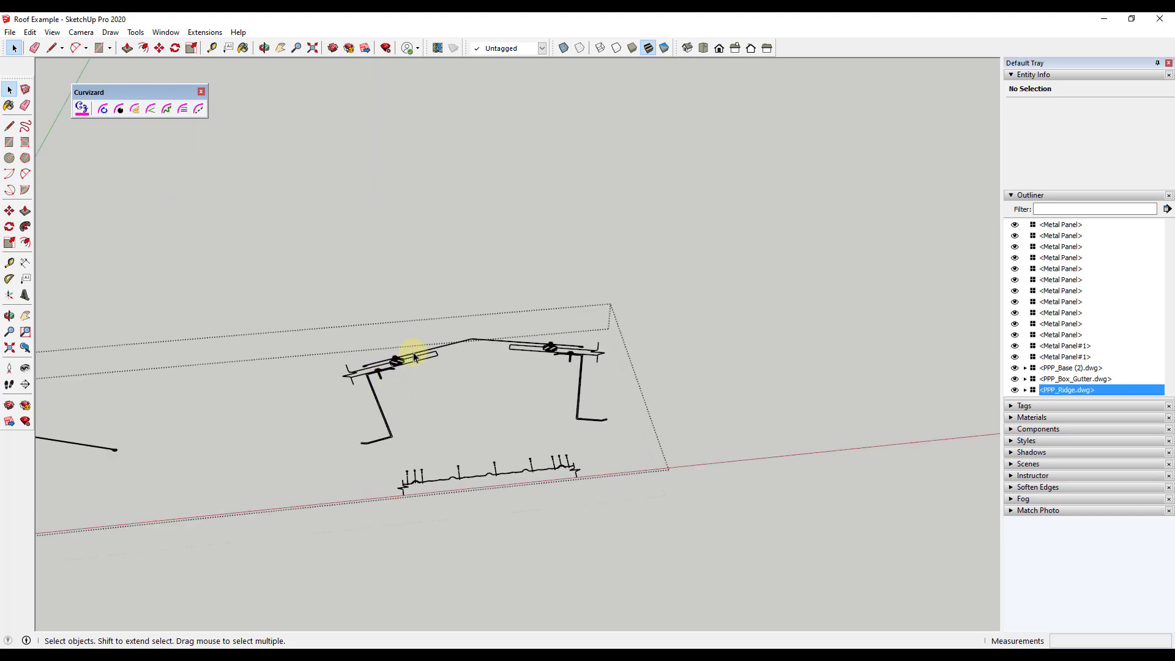
scroll(367, 353, up, 5)
scroll(364, 350, up, 3)
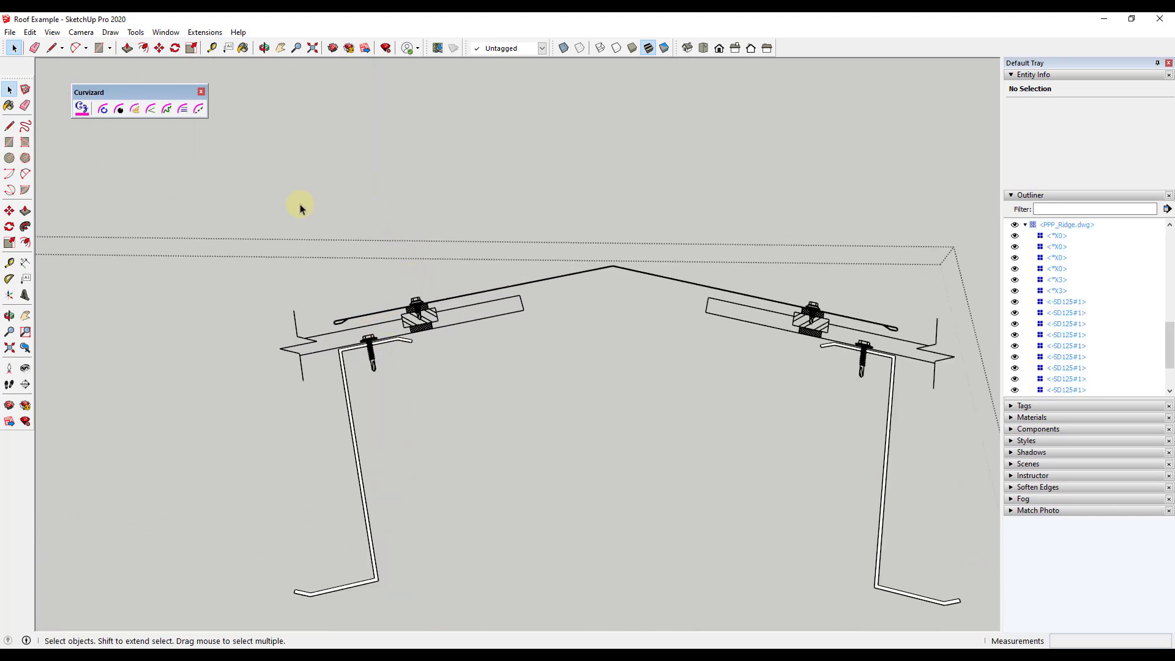
- Rescale the ridge detail by setting the flashing's sloped leg, from its hemmed end to the peak, to 5 inches
click(212, 48)
scroll(338, 324, up, 5)
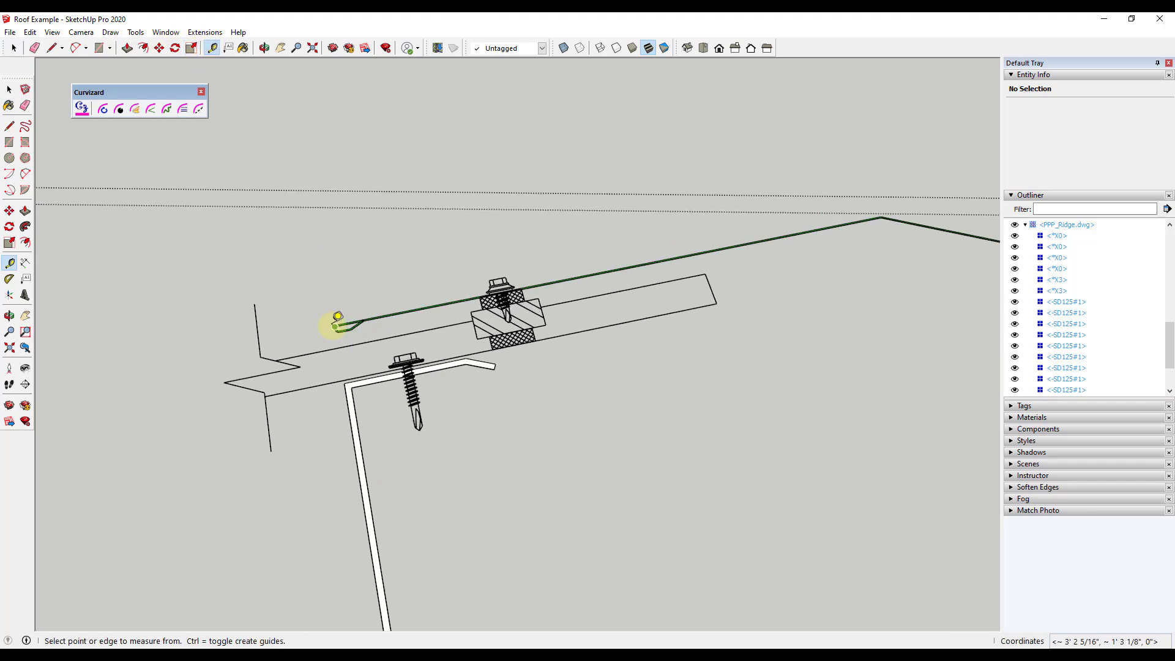
click(335, 325)
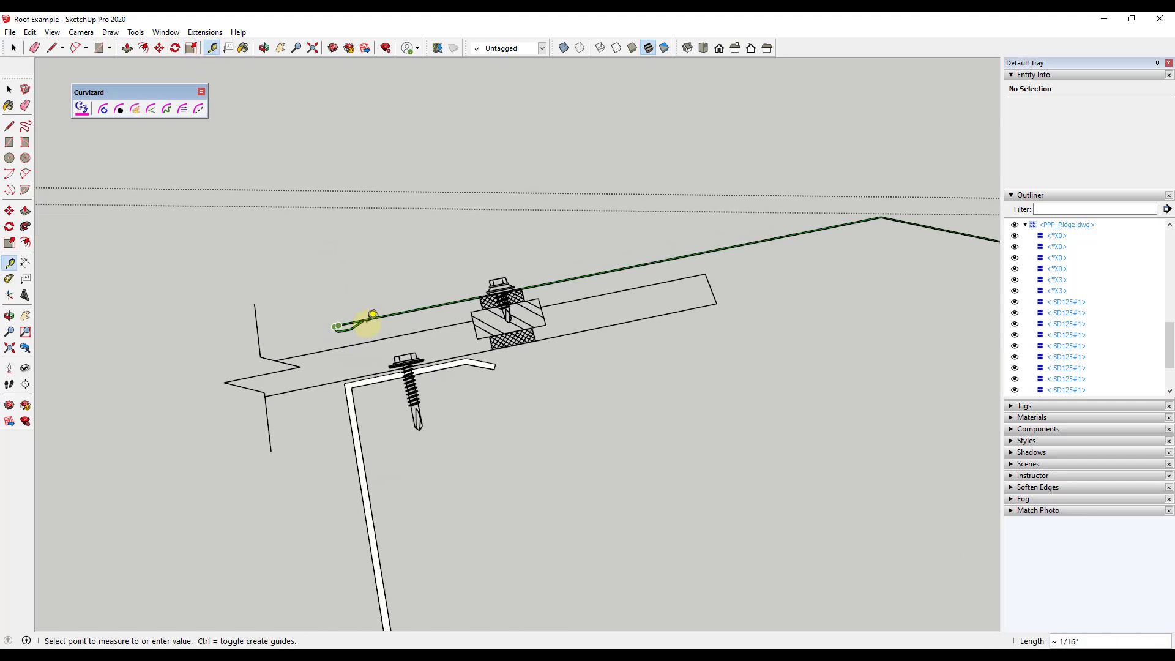
click(882, 216)
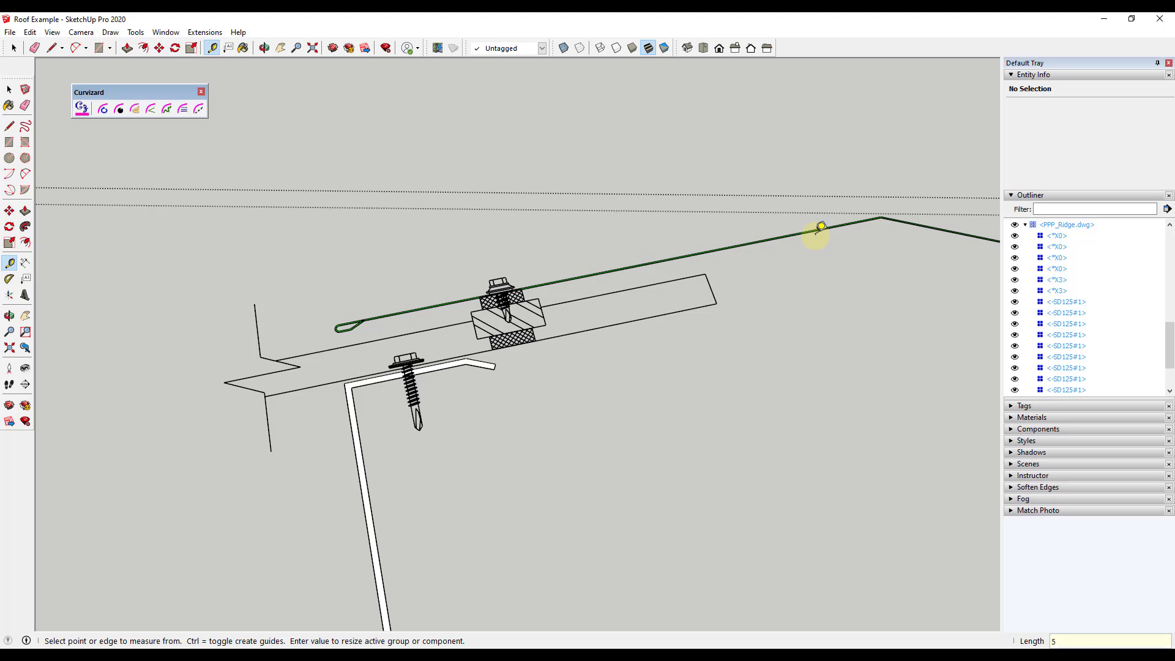
key(Return)
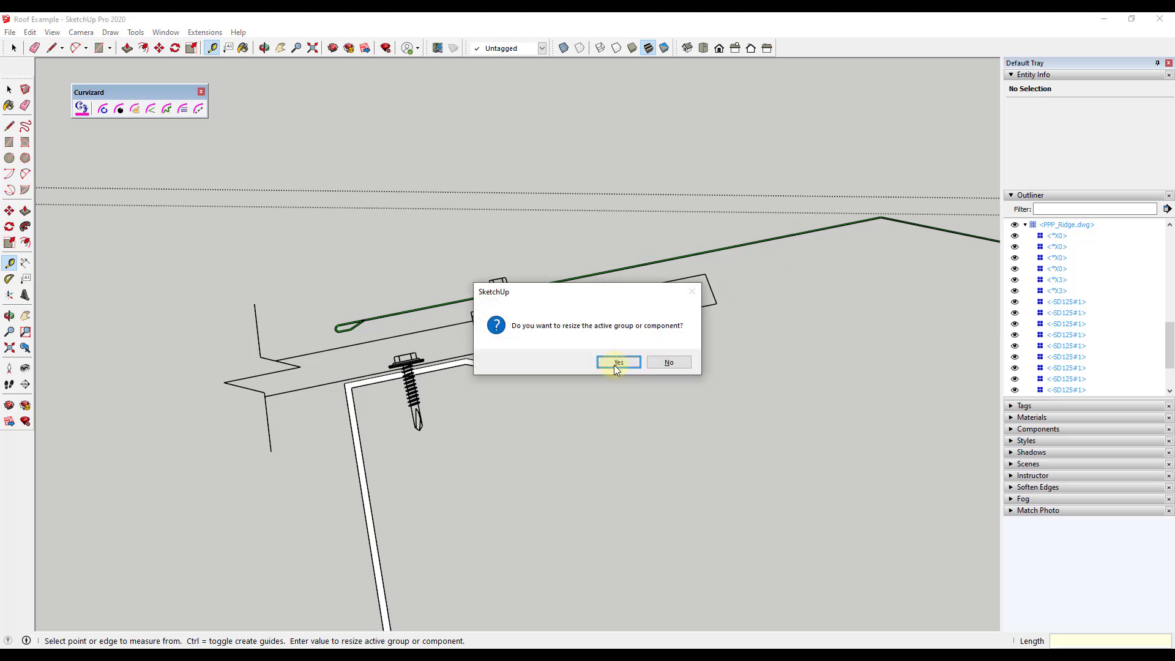
click(618, 362)
- Select the complete ridge flashing profile in the detail, leaving out the fasteners and roof parts
scroll(476, 321, down, 5)
scroll(265, 383, up, 10)
key(space)
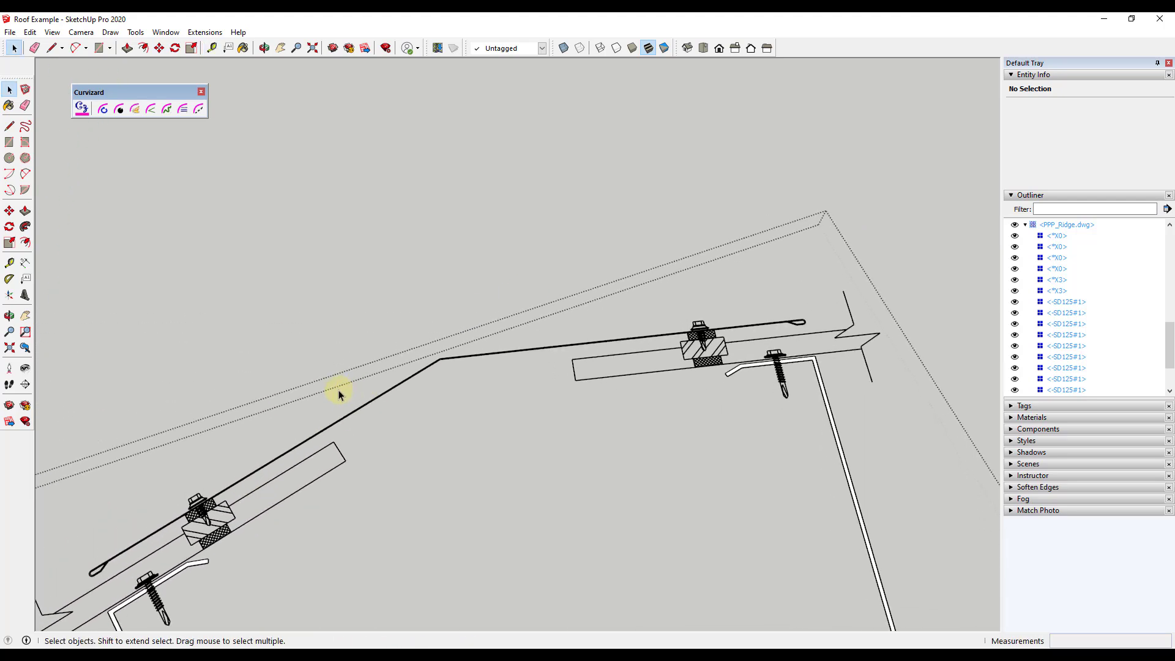
scroll(343, 404, up, 2)
triple_click(346, 431)
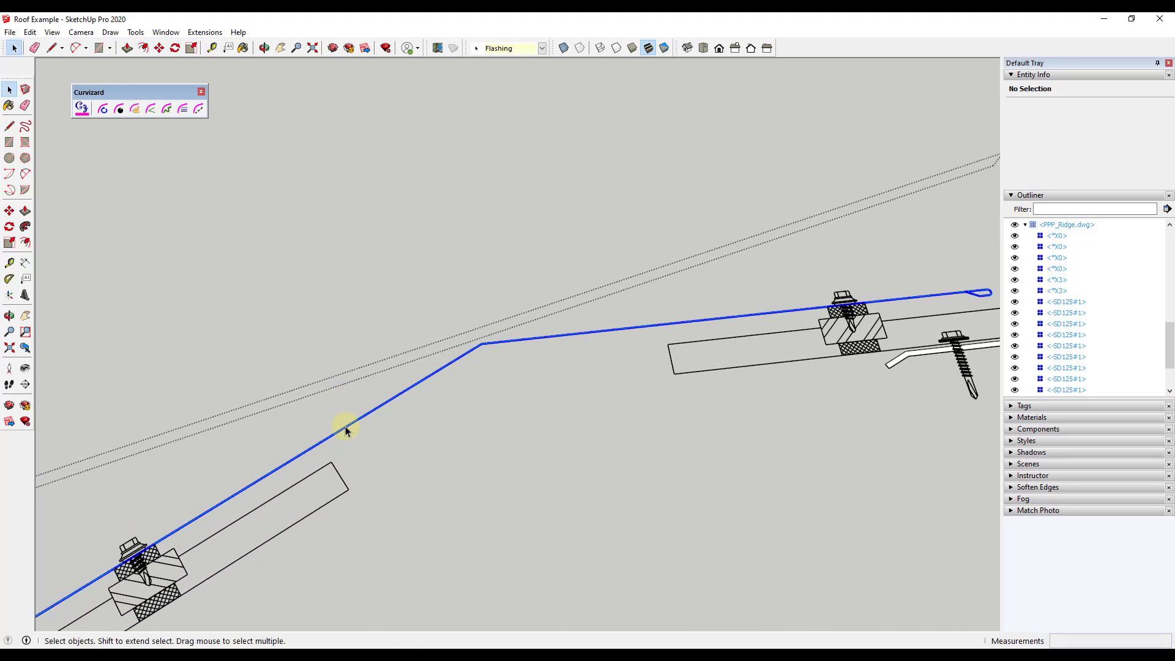
scroll(335, 372, down, 1)
scroll(334, 355, down, 6)
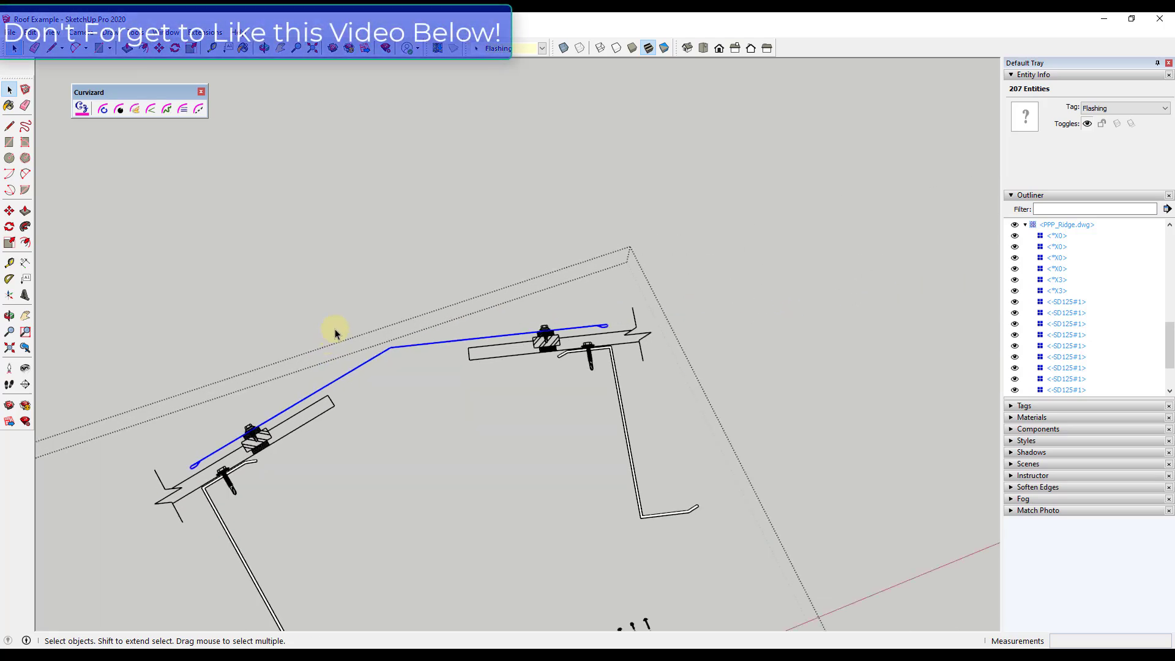
- Copy the flashing profile out of the detail component and paste it at the gable end of the roof ridge
click(527, 284)
scroll(557, 339, down, 3)
key(ctrl+v)
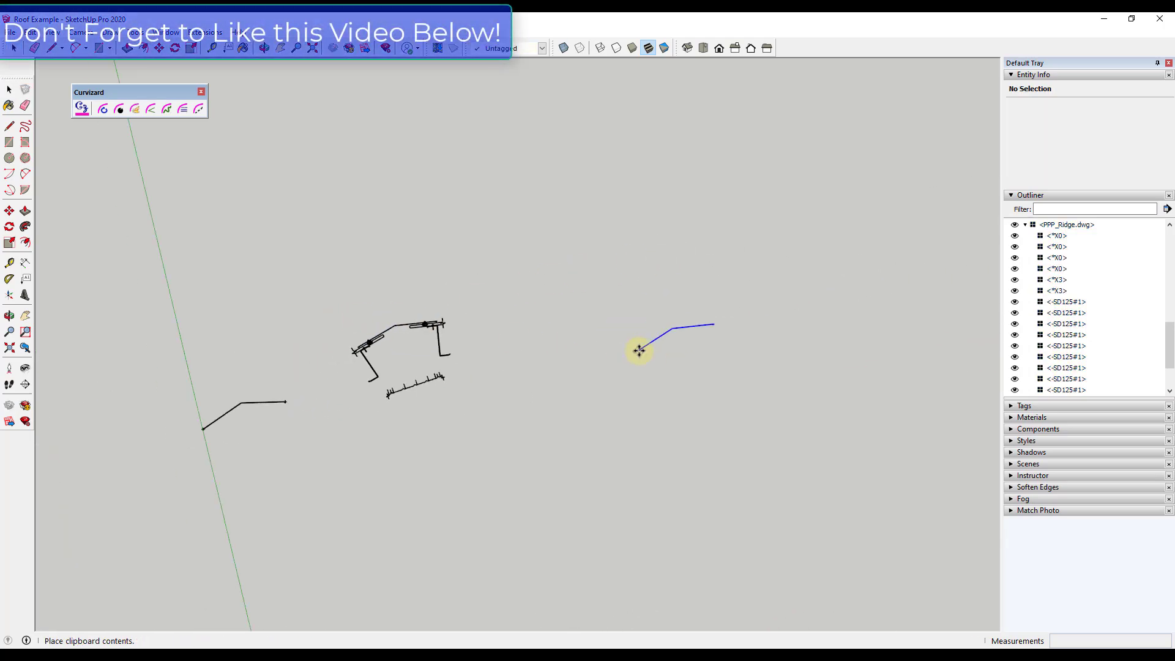
scroll(658, 357, down, 6)
scroll(545, 353, down, 2)
scroll(921, 238, up, 4)
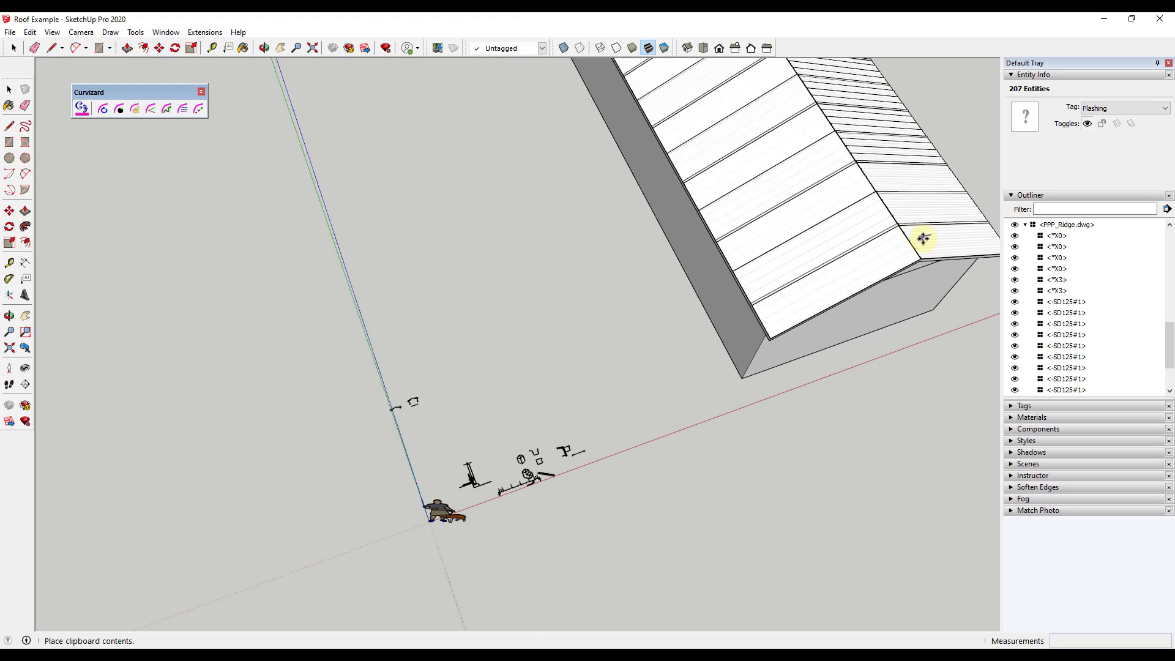
click(917, 253)
- Move the pasted flashing profile by its peak to the end of the roof ridge
scroll(917, 253, up, 8)
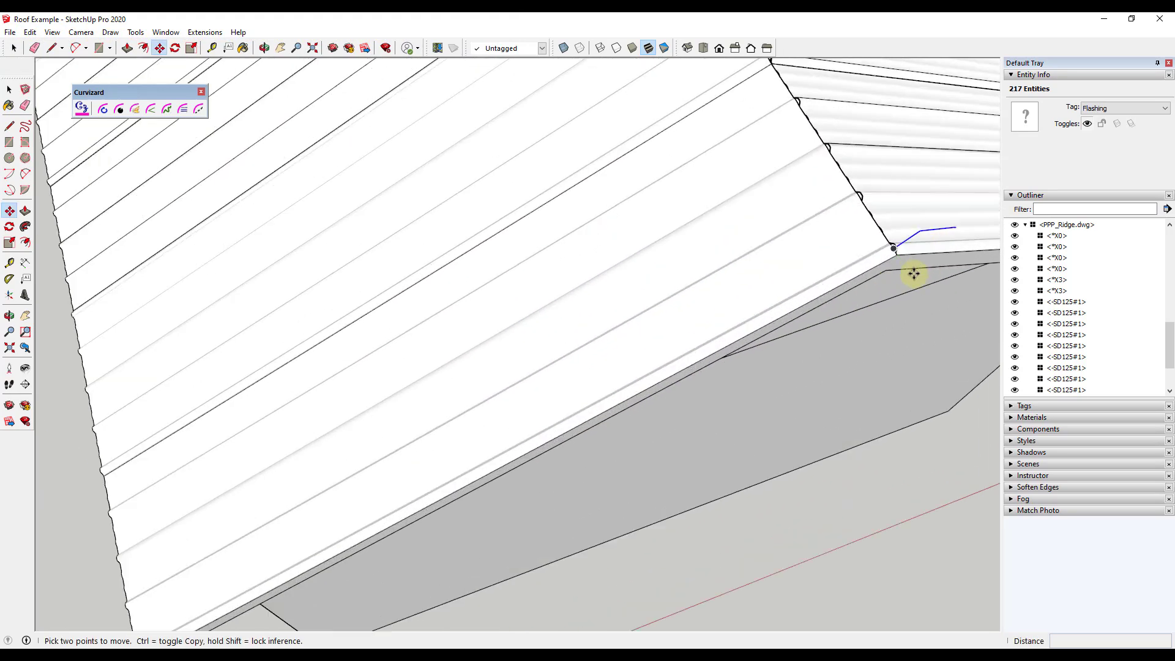
scroll(896, 232, up, 3)
click(891, 222)
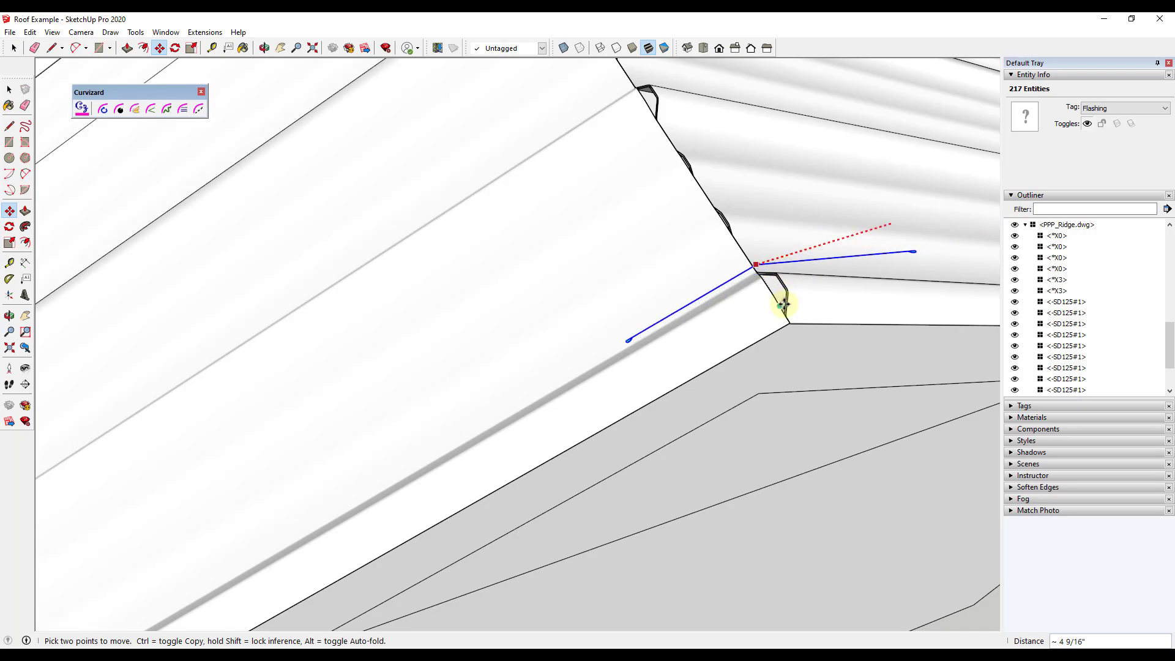
middle_drag(788, 293, 645, 315)
- Rotate the flashing profile 90 degrees so it stands upright across the ridge
key(q)
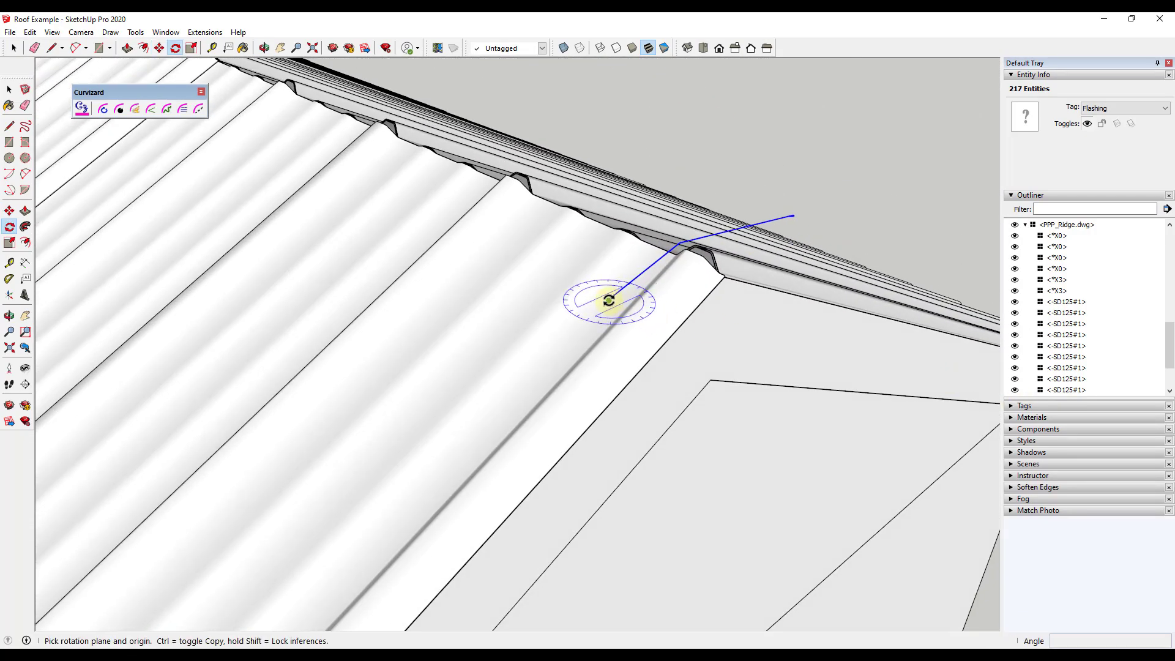
key(Left)
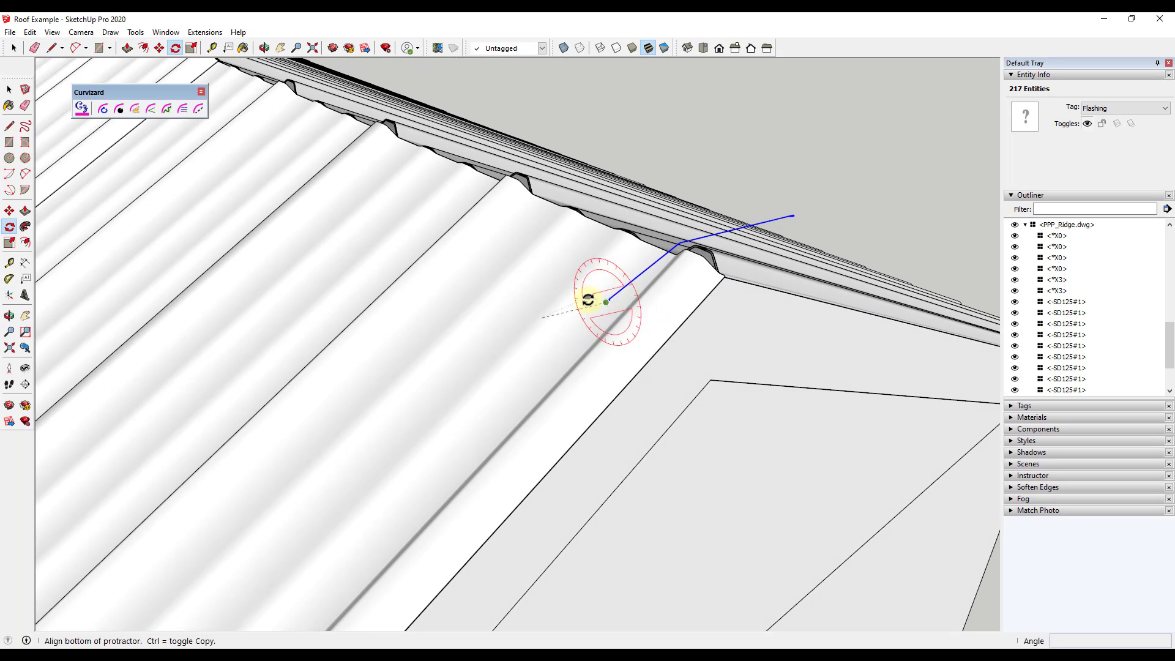
click(752, 352)
text(90)
key(Return)
scroll(748, 207, up, 4)
key(space)
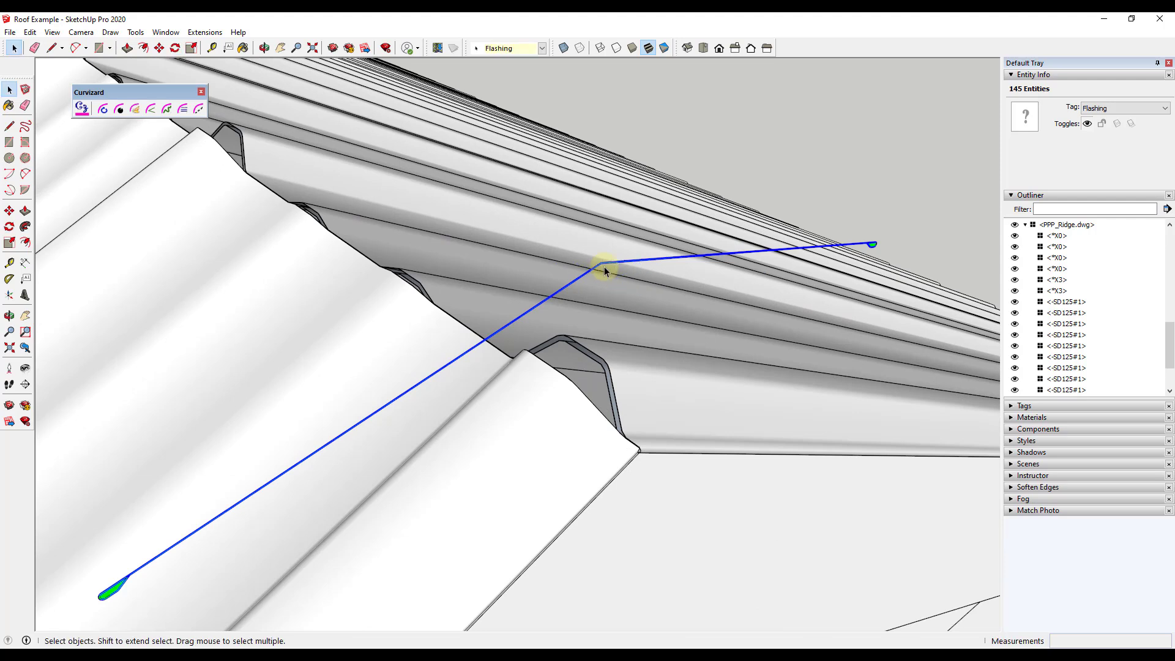
key(m)
click(602, 264)
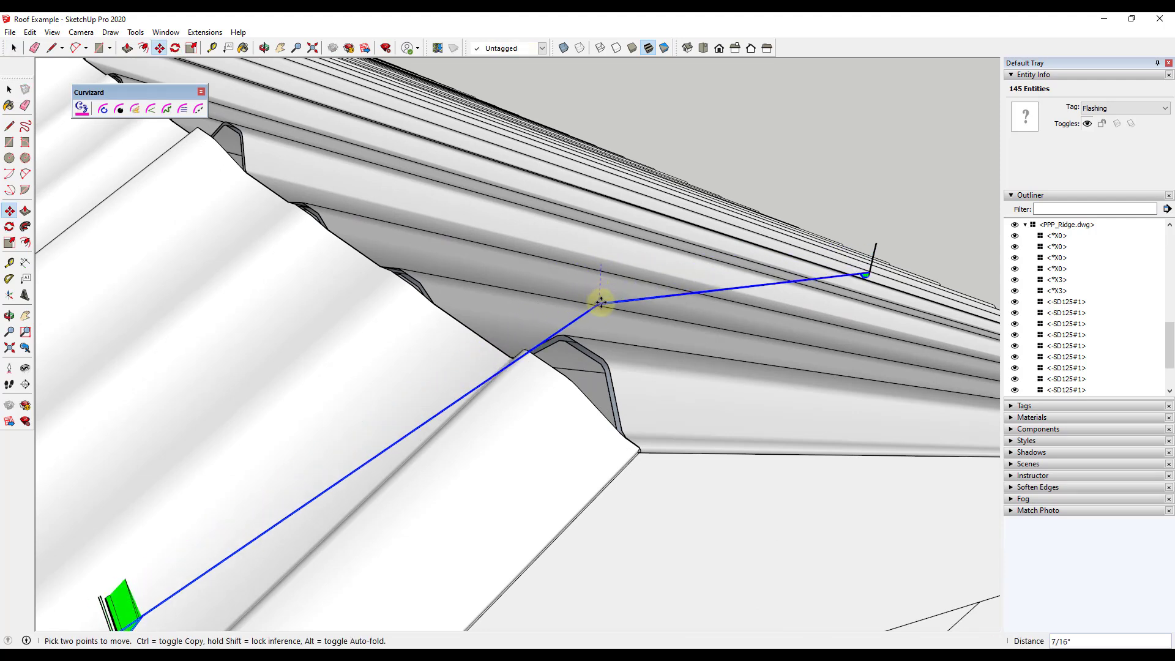
key(space)
- Move the upright flashing profile by its peak so it sits over the metal panels at the ridge
scroll(599, 272, up, 1)
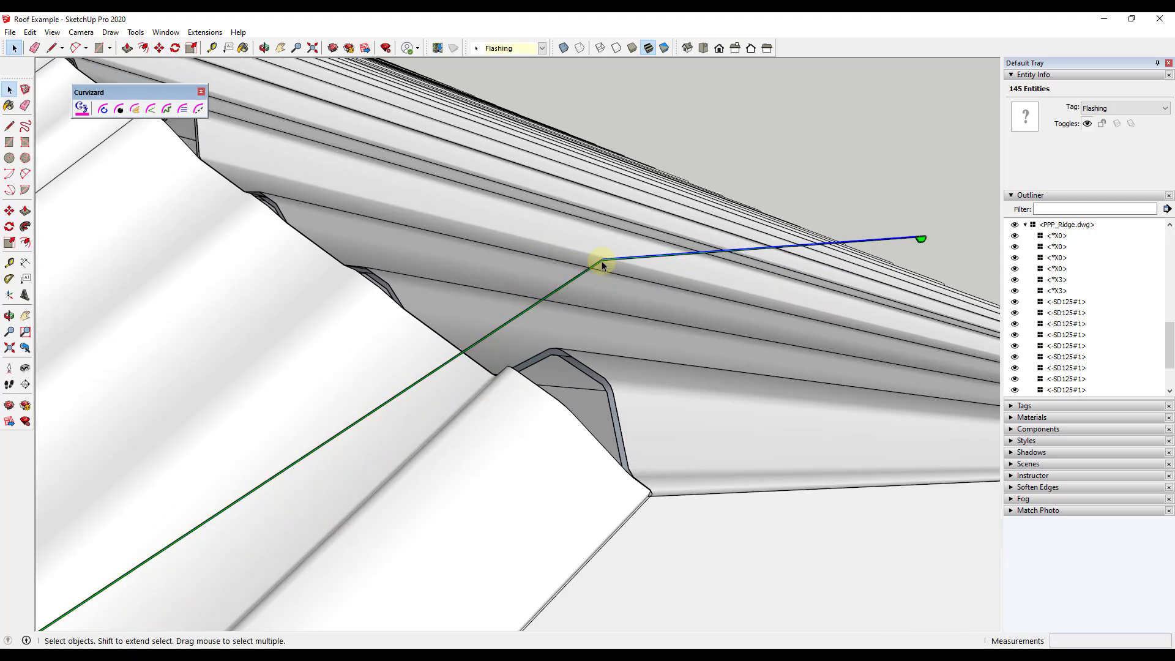
key(m)
click(601, 274)
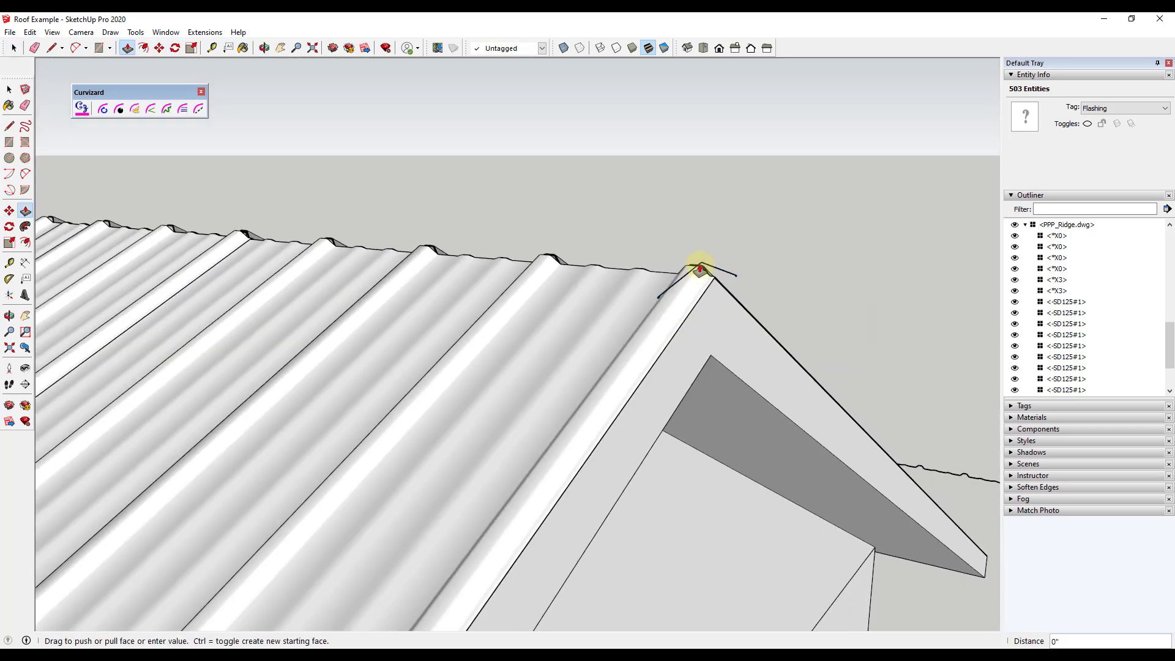
- Extrude one half of the flashing profile along the ridge to the far end of the roof
click(700, 268)
scroll(548, 265, down, 5)
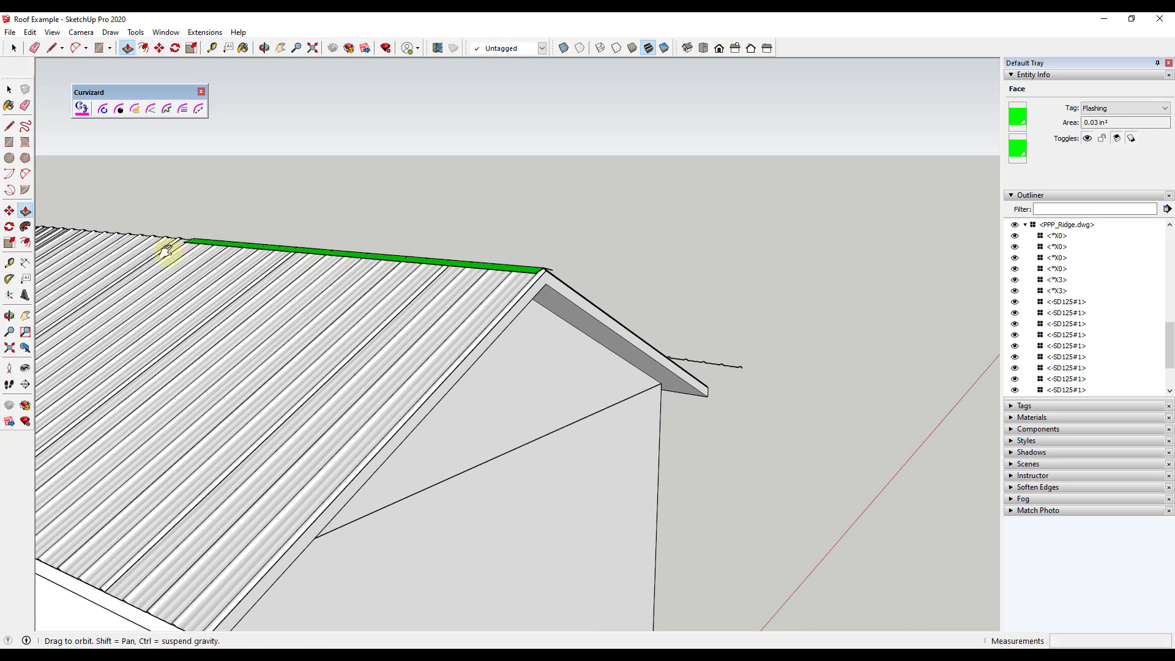
shift+middle_drag(166, 256, 847, 350)
scroll(306, 282, up, 4)
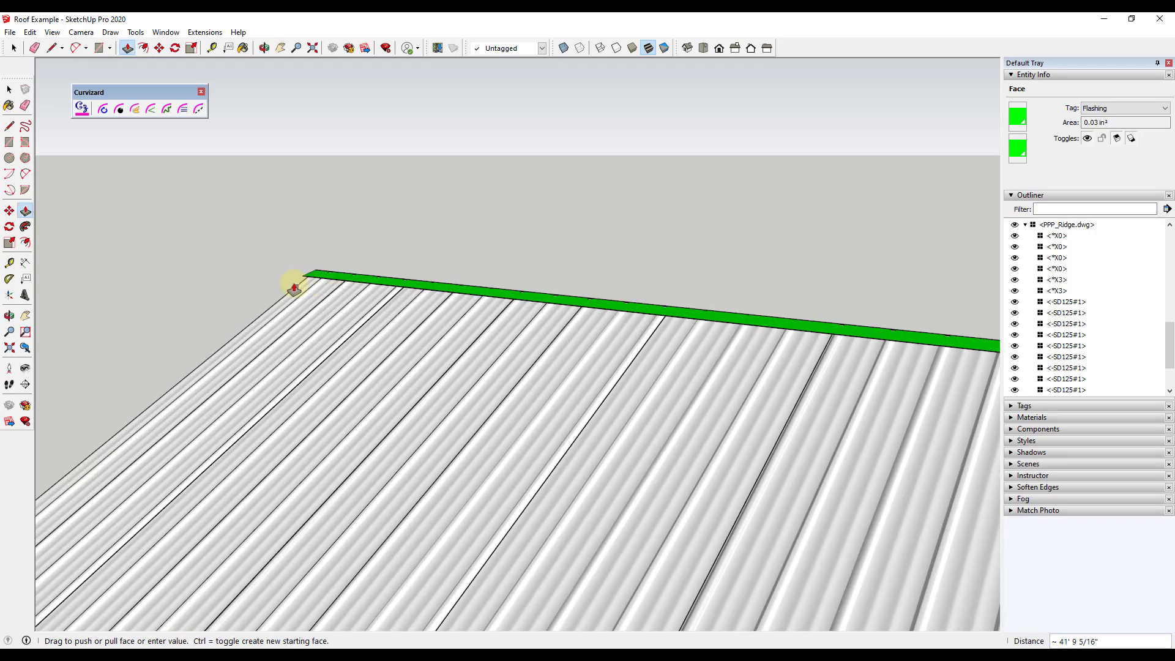
click(294, 286)
- Extrude the other half of the flashing profile along the ridge by the same distance
middle_drag(402, 389, 447, 349)
scroll(446, 349, down, 4)
scroll(538, 379, up, 3)
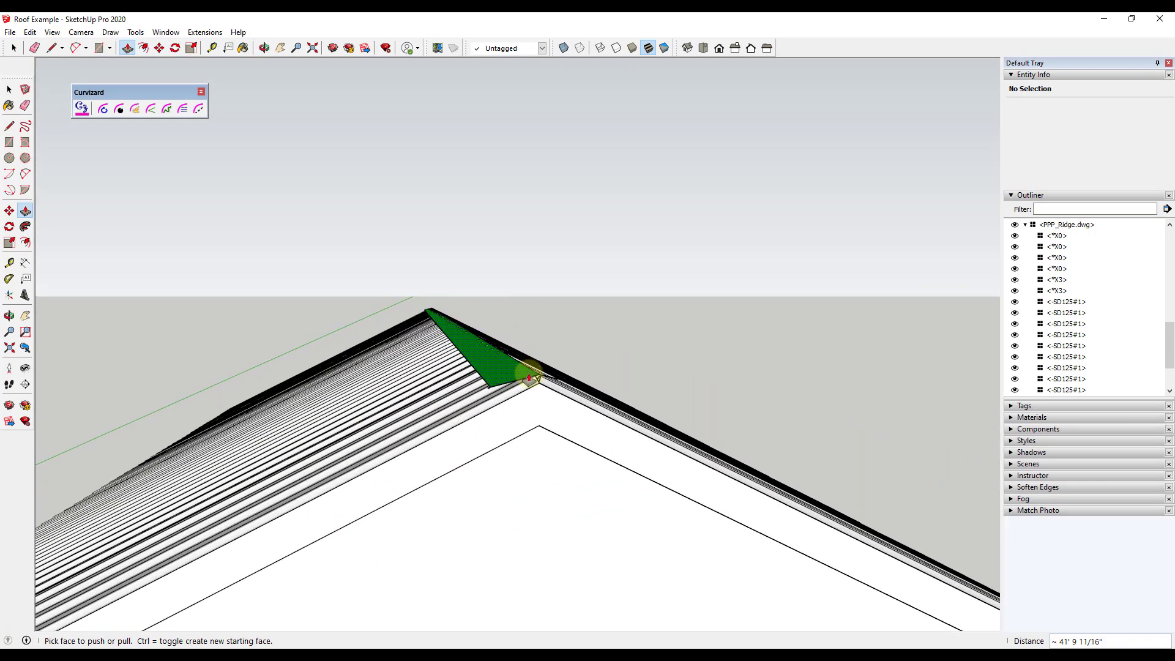
scroll(570, 381, up, 8)
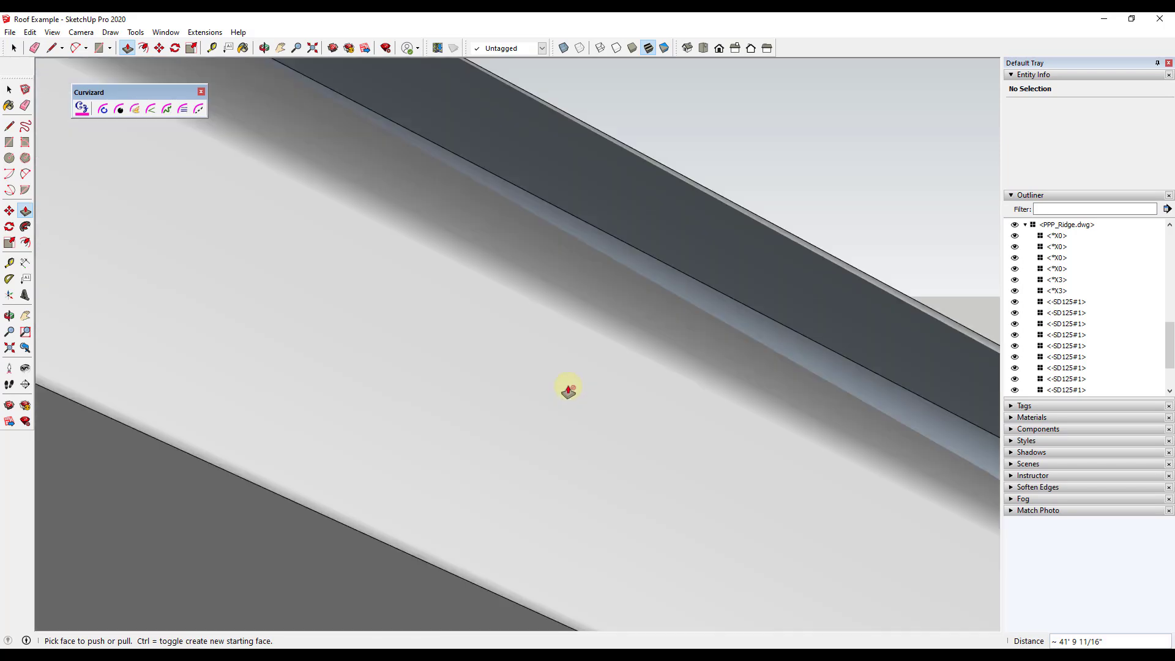
middle_drag(569, 389, 577, 406)
scroll(496, 296, down, 8)
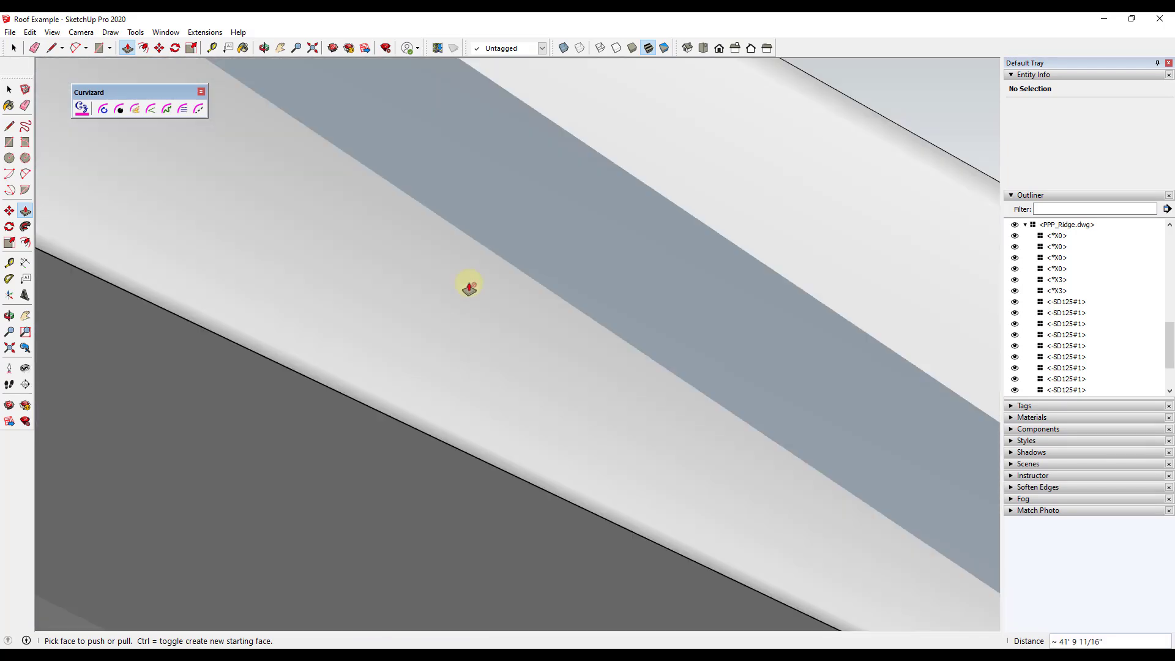
shift+middle_drag(753, 194, 569, 376)
scroll(569, 377, up, 5)
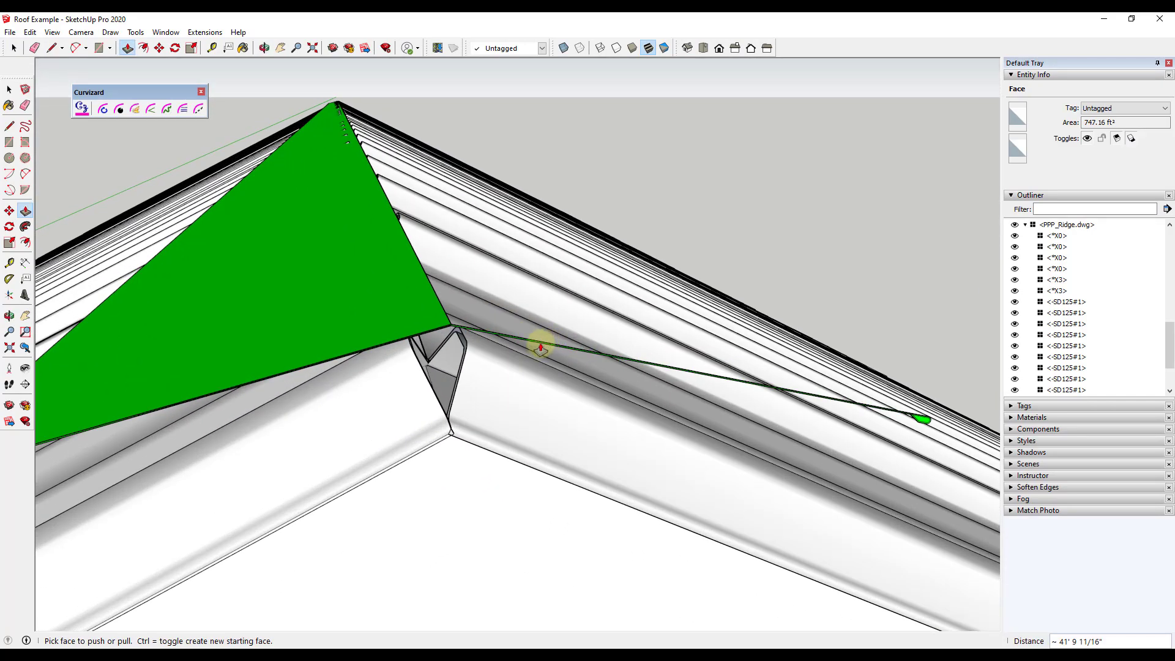
click(539, 346)
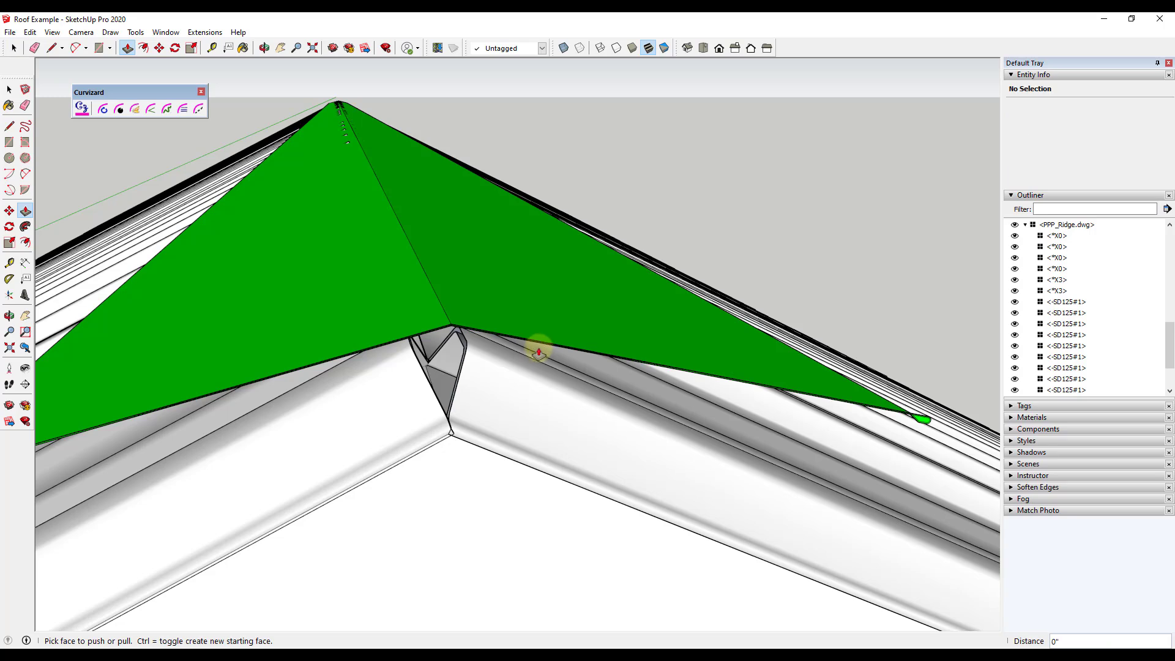
- Make the extruded ridge cap a group and move it by its peak into position on the ridge
key(space)
right_click(420, 317)
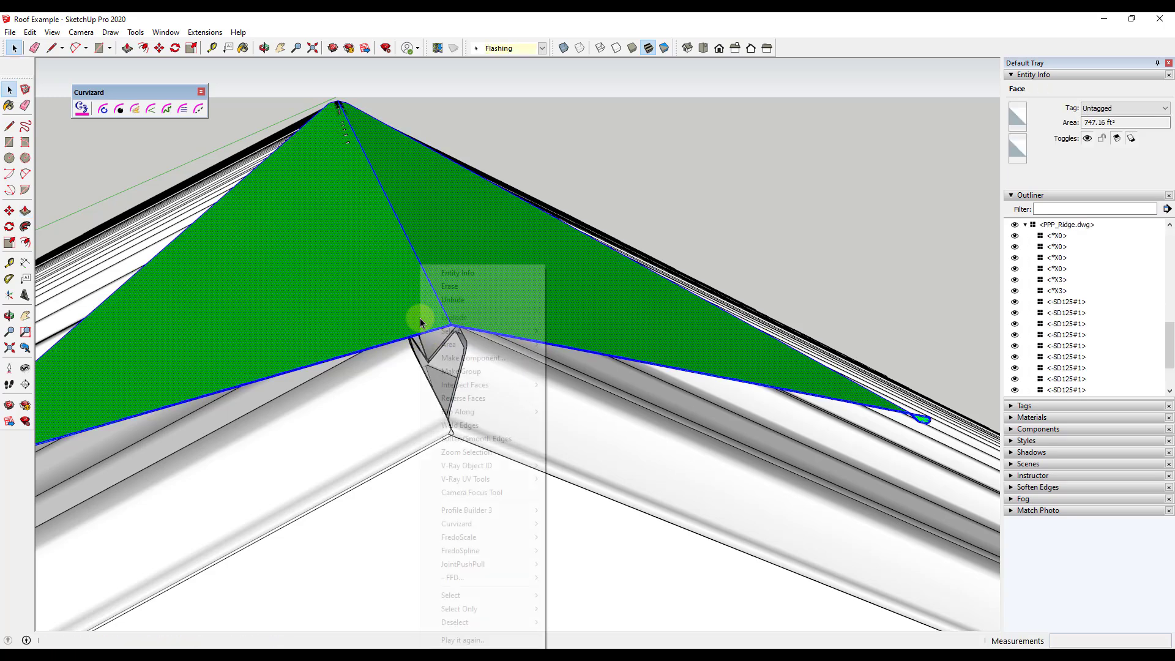
click(456, 372)
middle_drag(452, 336, 553, 351)
click(453, 322)
click(399, 331)
scroll(399, 330, down, 8)
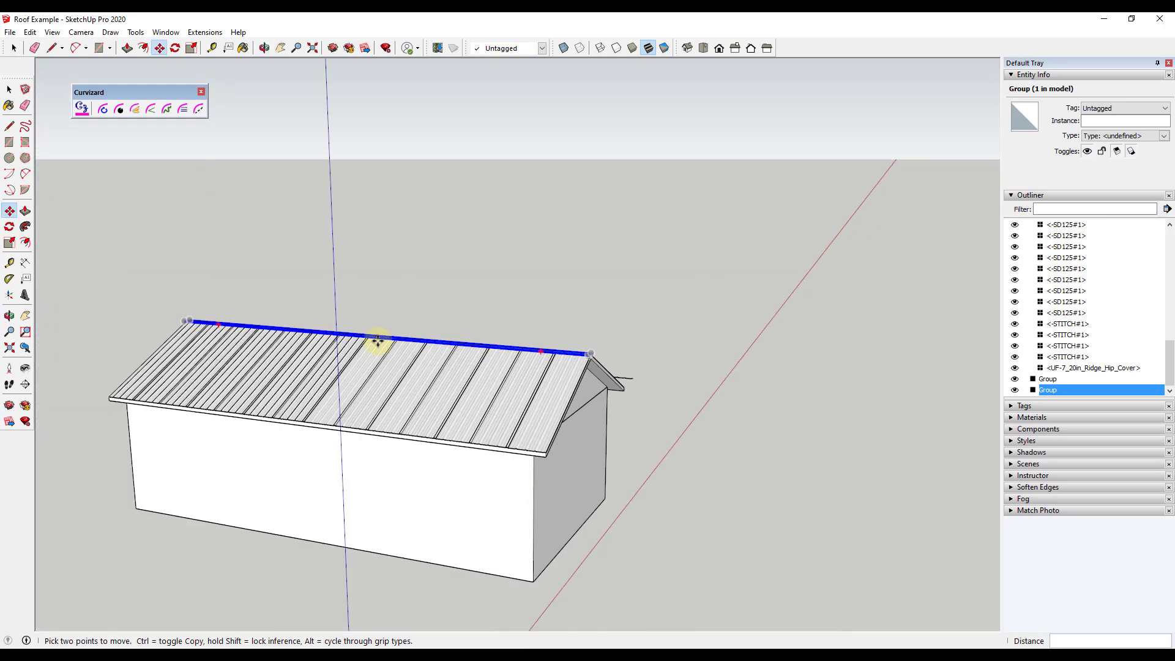
- Rotate the ridge cap group about its end point to line it up with the ridge, and deselect it
scroll(553, 352, up, 1)
key(q)
click(692, 361)
scroll(189, 321, up, 5)
middle_drag(173, 315, 309, 336)
scroll(119, 352, up, 2)
click(127, 331)
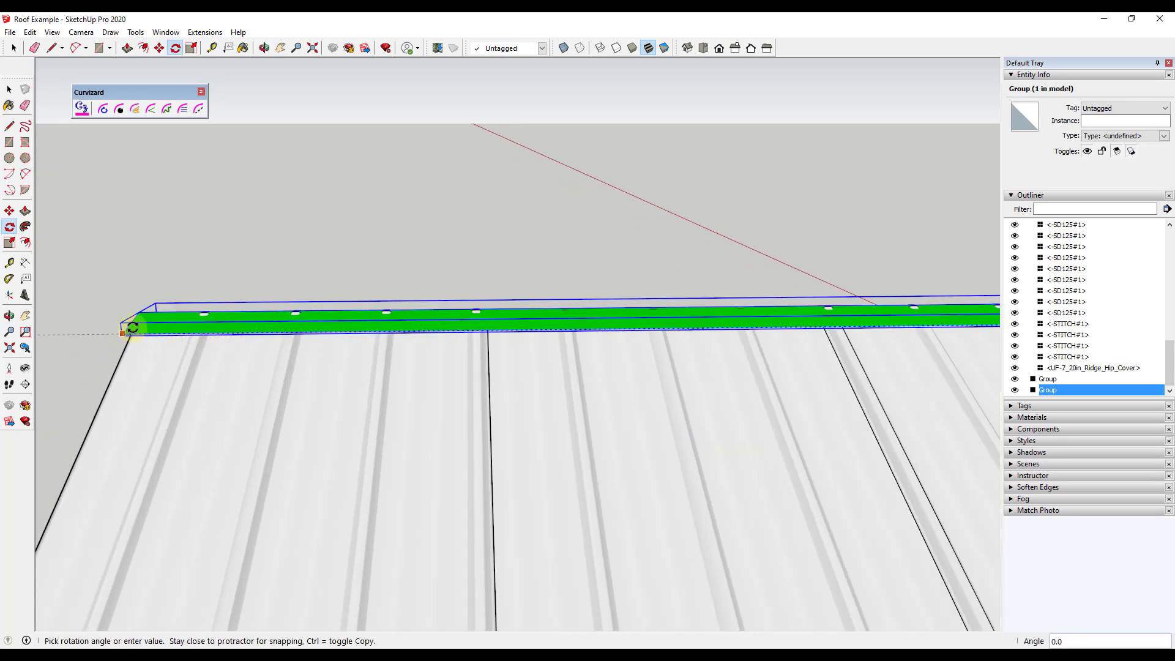
scroll(132, 324, down, 6)
middle_drag(168, 344, 193, 297)
key(space)
click(193, 297)
- Open the ridge cap group for editing and extend its gable end outward with Push/Pull
scroll(490, 336, up, 5)
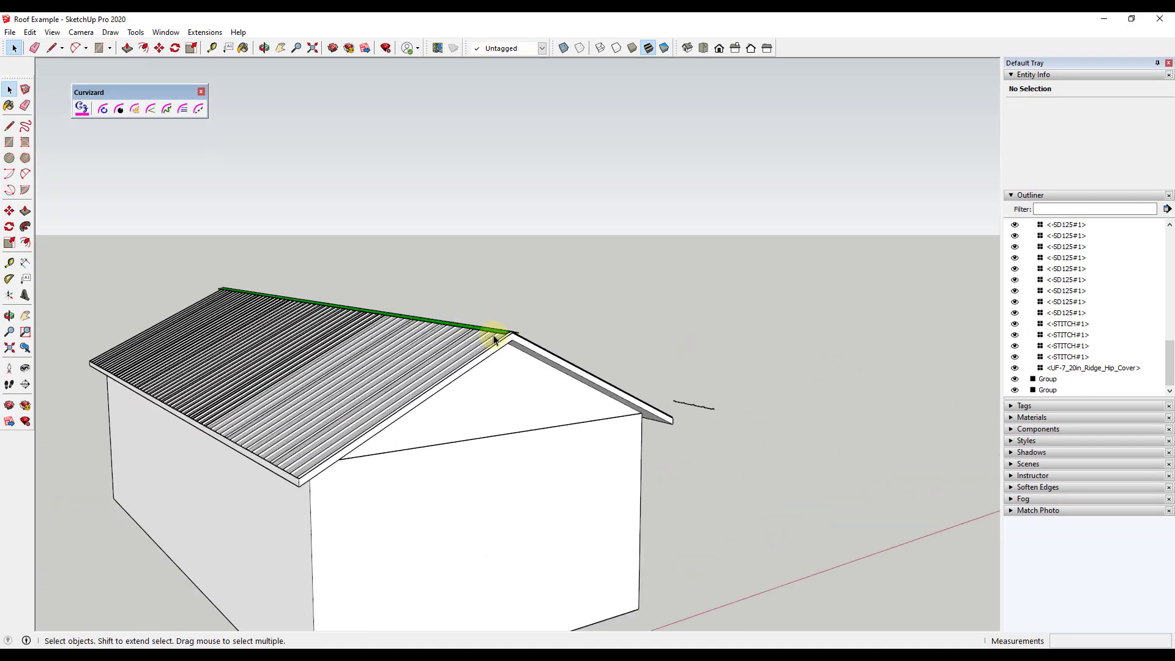
middle_drag(557, 359, 560, 398)
scroll(418, 312, up, 2)
key(space)
scroll(561, 404, up, 2)
click(561, 402)
scroll(561, 402, up, 3)
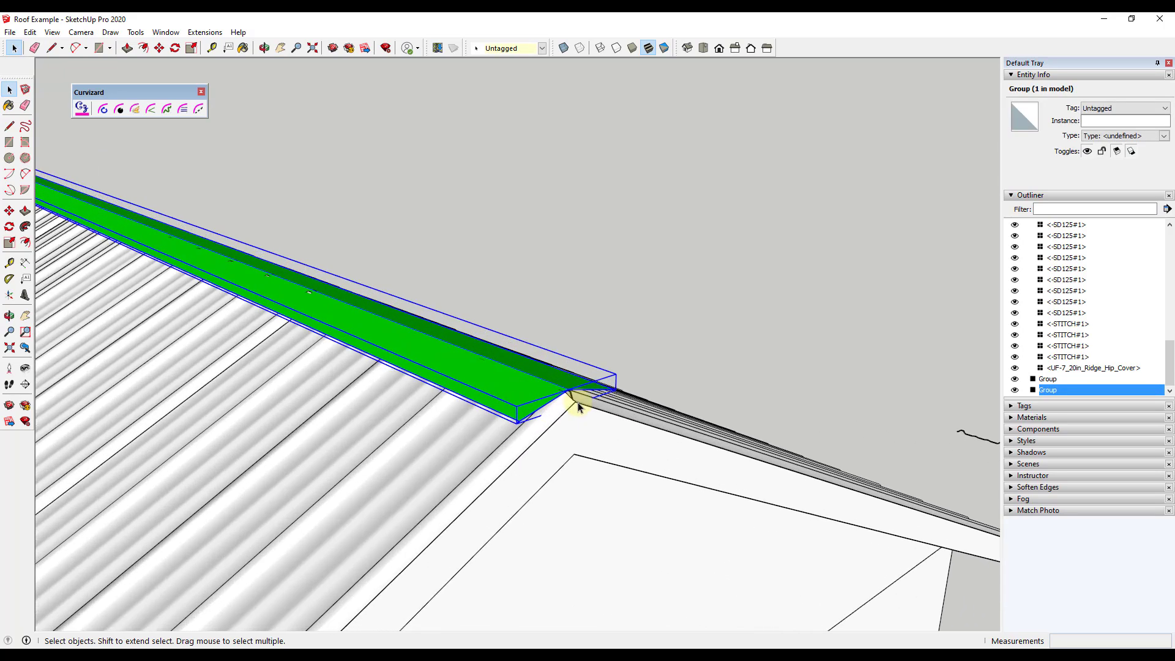
scroll(547, 401, up, 6)
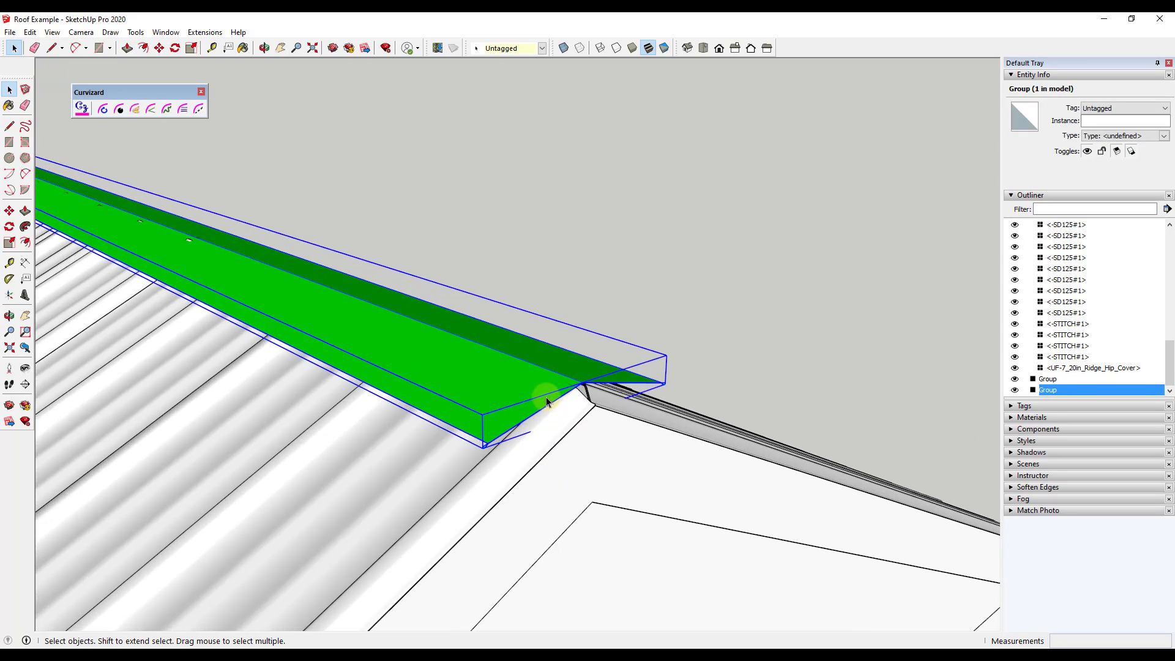
middle_drag(570, 387, 530, 364)
double_click(527, 361)
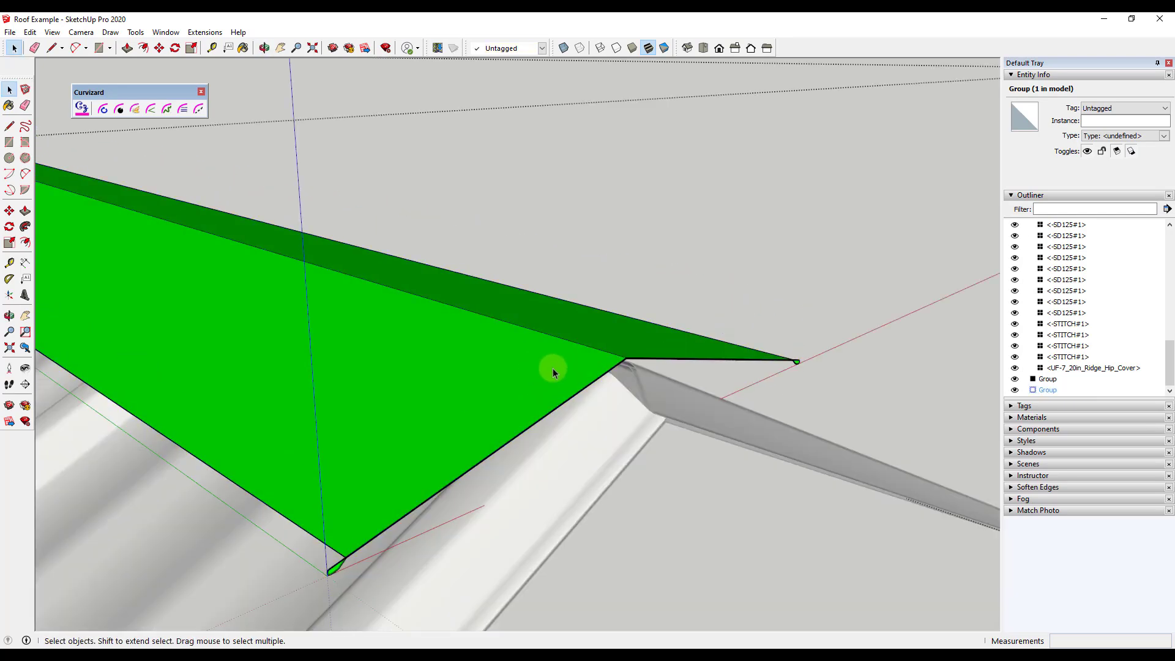
key(p)
drag(588, 391, 636, 427)
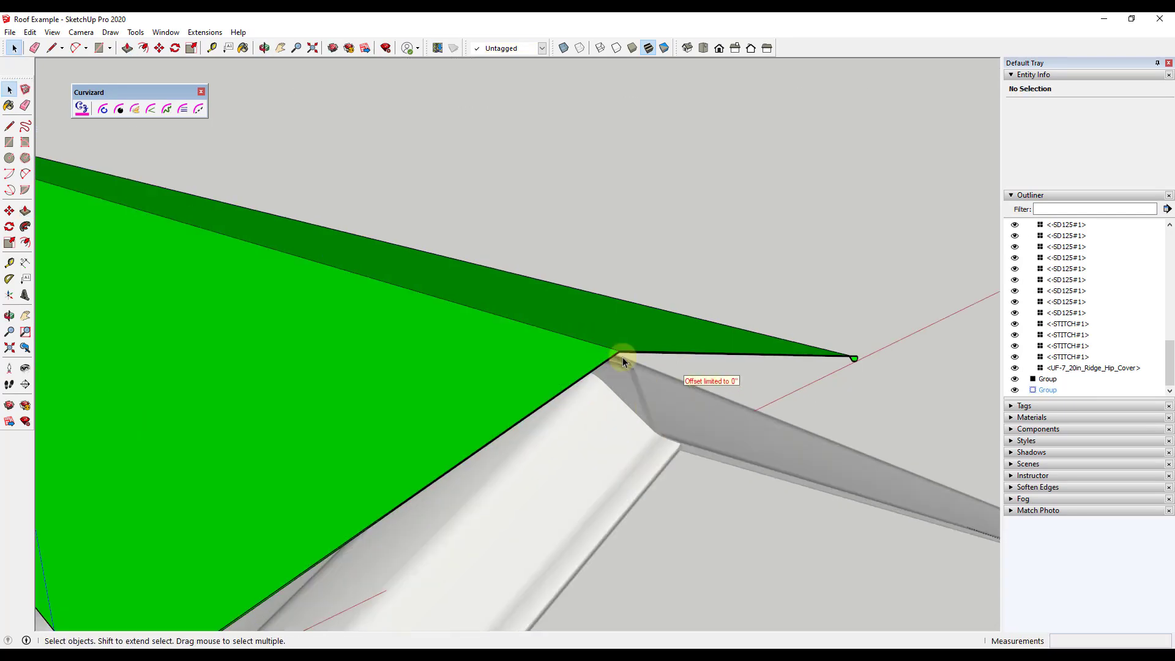
scroll(624, 355, up, 3)
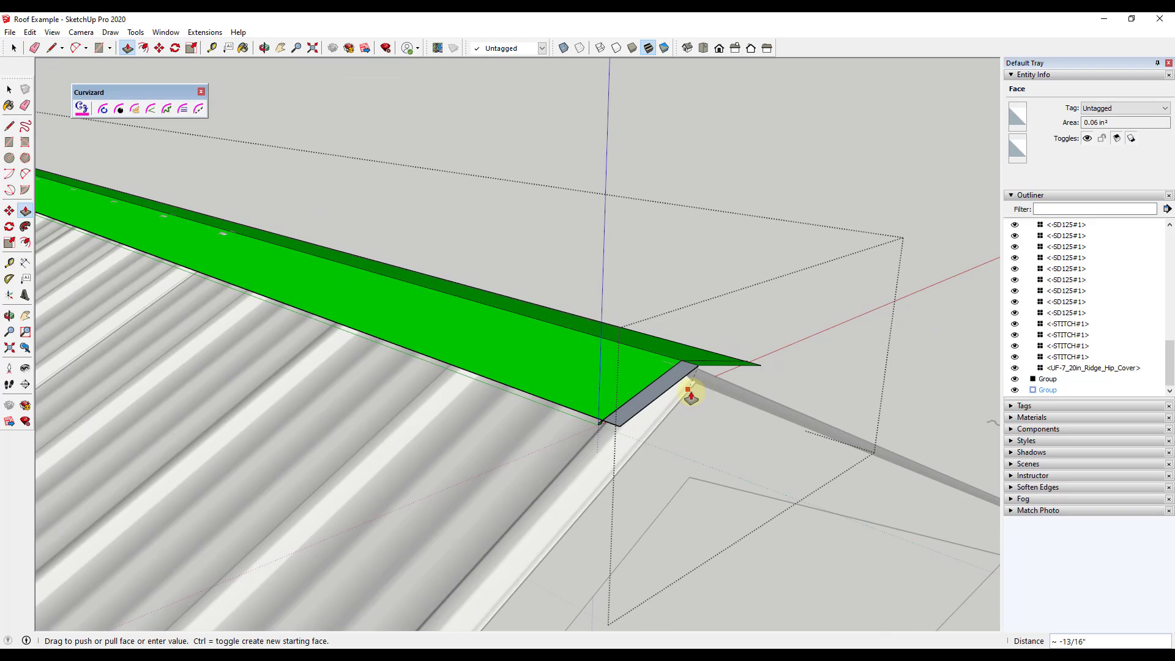
click(688, 389)
- Paint the extended end of the ridge cap with the same green material and close the group
key(space)
click(984, 336)
click(1051, 417)
key(b)
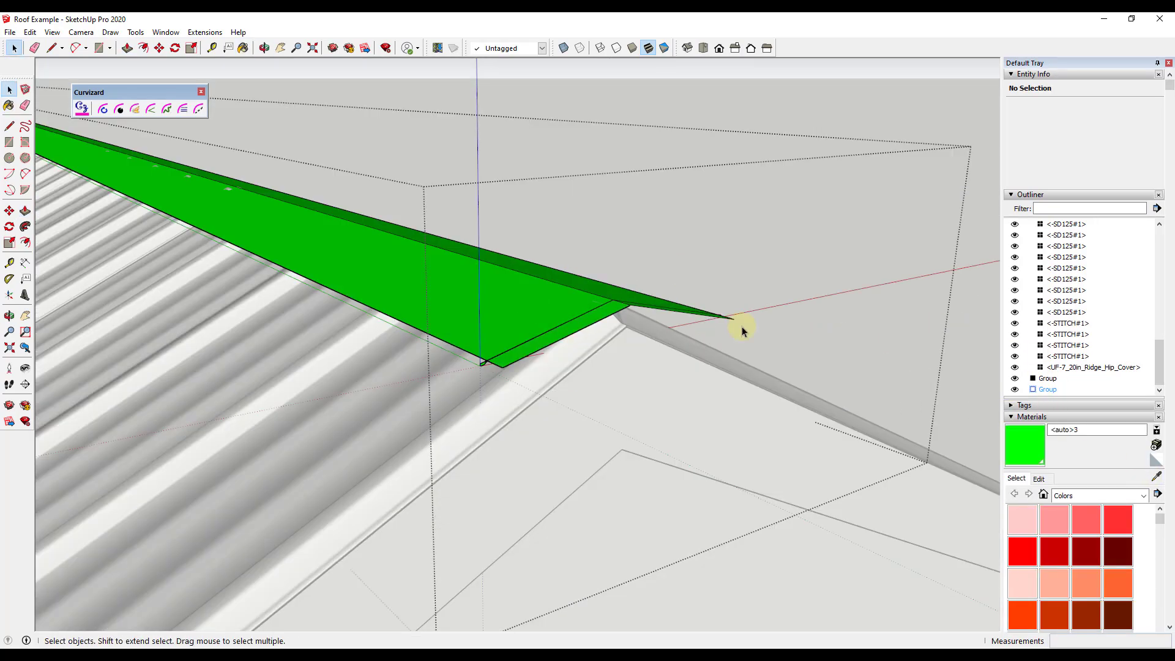
middle_drag(681, 271, 755, 284)
click(762, 273)
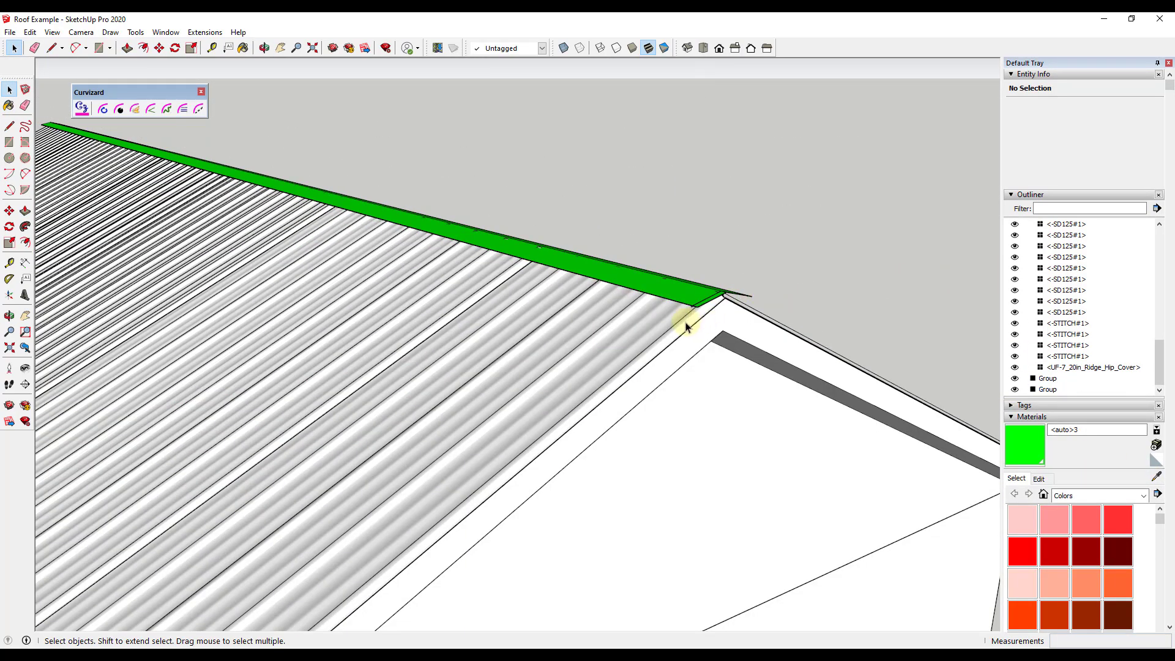
scroll(686, 328, down, 8)
middle_drag(708, 284, 816, 320)
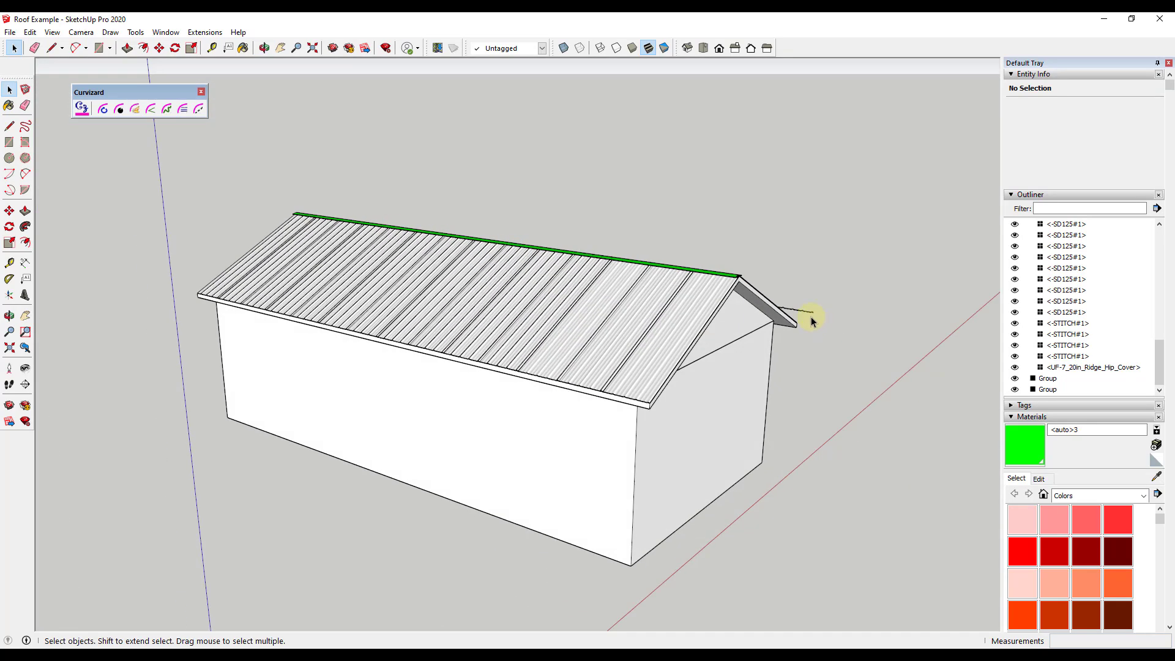
mouse_move(641, 332)
middle_down()
mouse_move(669, 336)
mouse_move(402, 265)
mouse_move(236, 302)
mouse_move(593, 310)
mouse_move(711, 333)
mouse_move(657, 316)
middle_up()
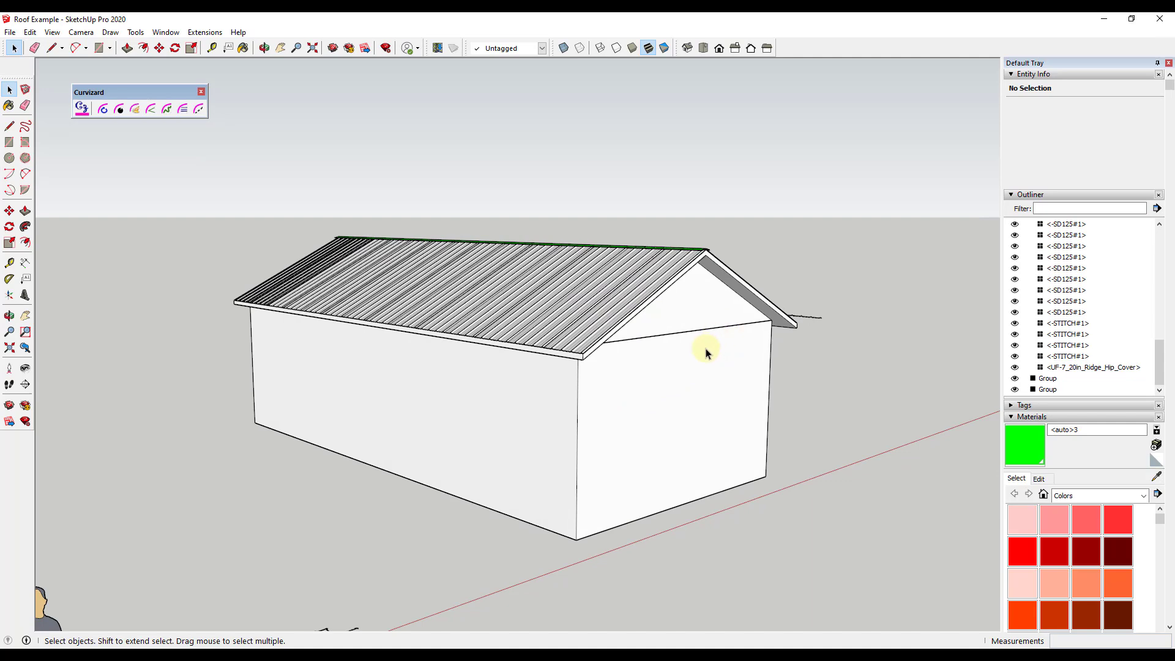
scroll(770, 342, up, 2)
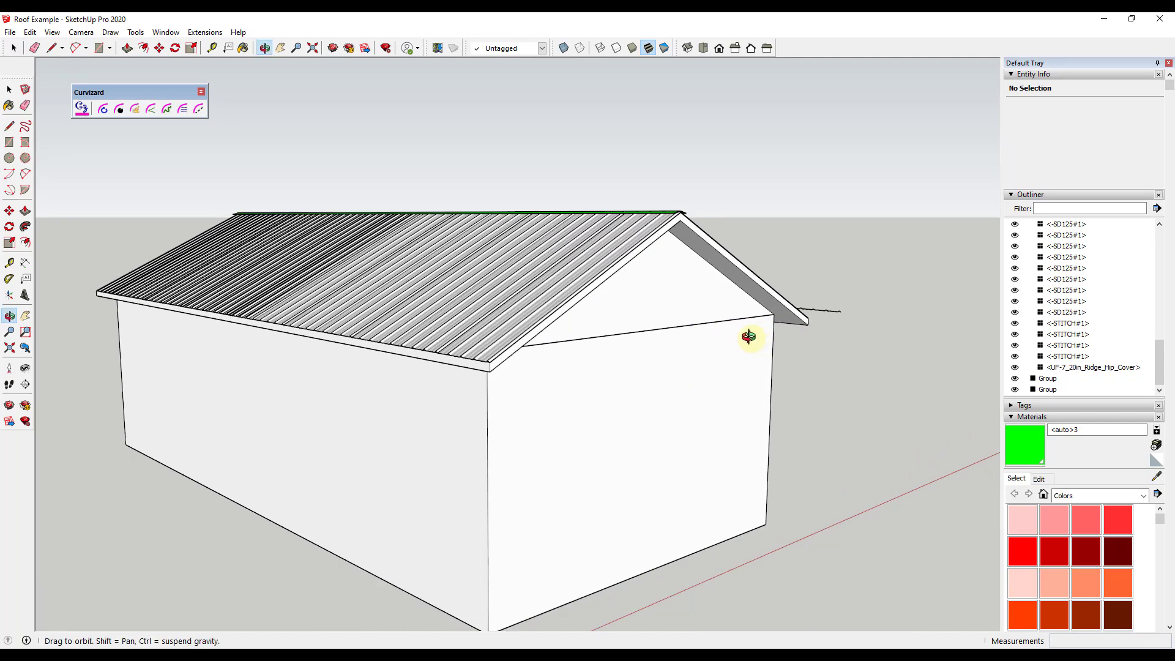
middle_drag(747, 336, 754, 345)
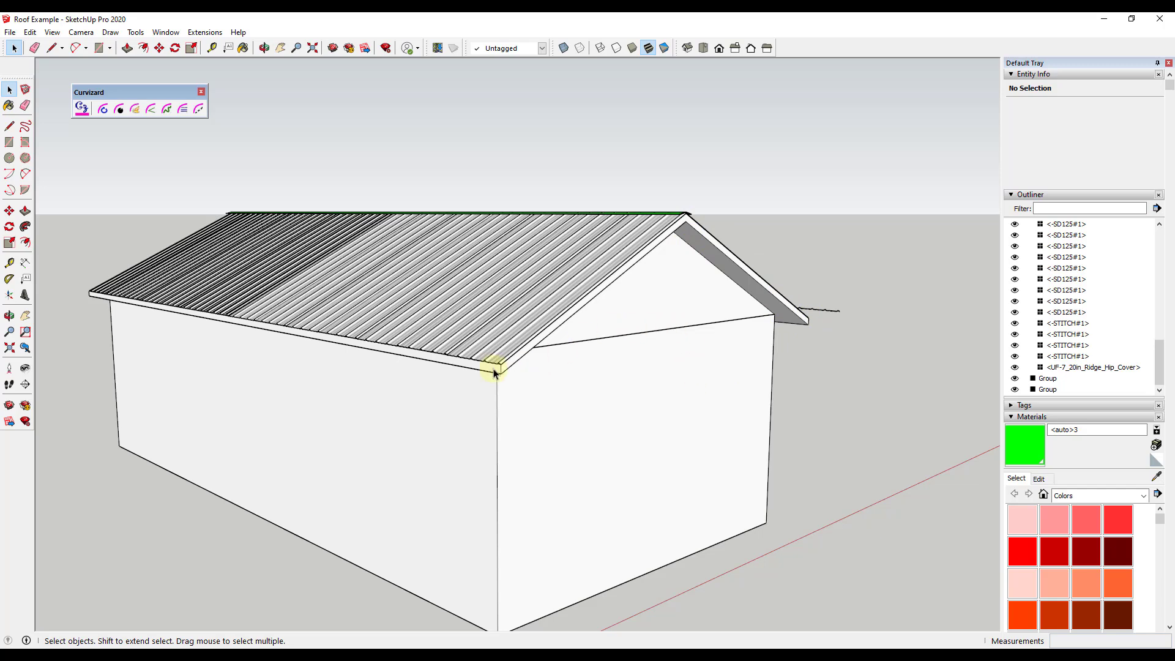
- Move the box gutter profile to the roof's eave corner and extrude it along the full length of the eave
scroll(482, 366, down, 2)
middle_drag(548, 328, 614, 353)
scroll(650, 289, down, 3)
scroll(445, 477, up, 5)
mouse_move(465, 392)
middle_down()
mouse_move(508, 398)
mouse_move(520, 429)
middle_up()
scroll(530, 419, up, 6)
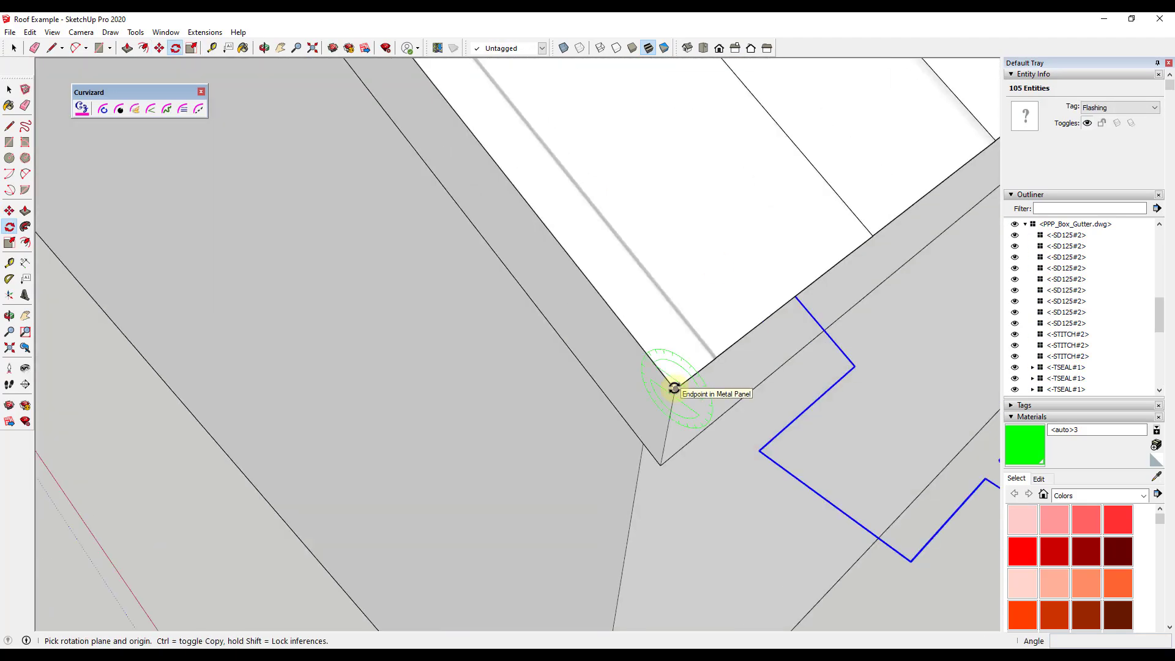
click(674, 387)
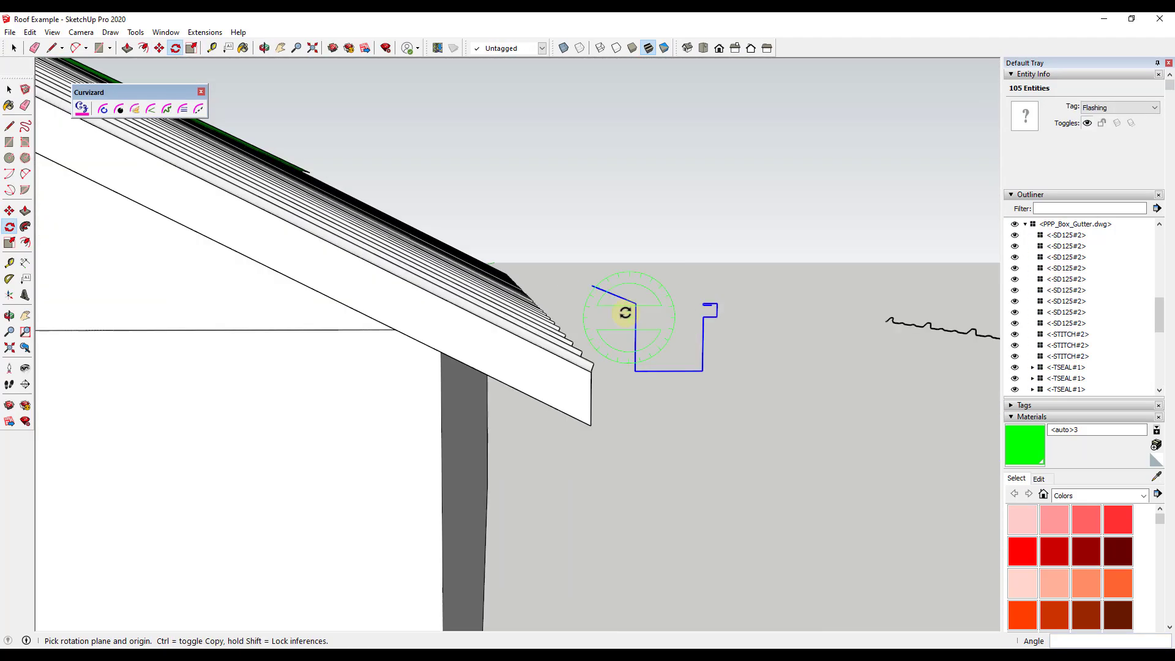
key(m)
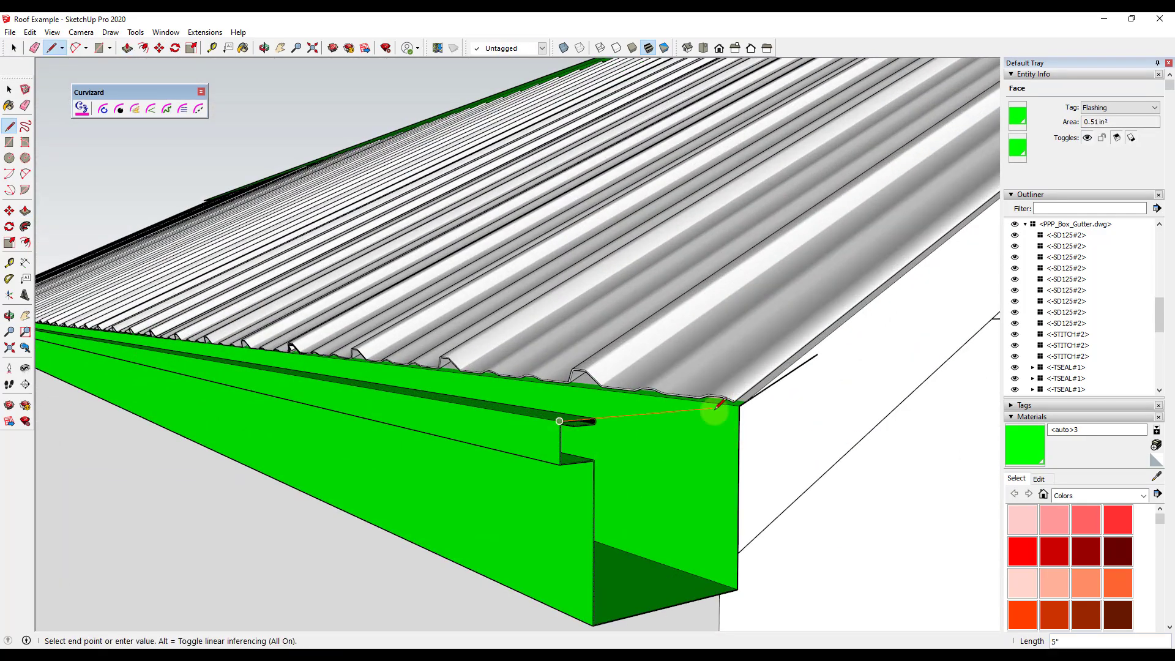
- Make the painted gutter a component named Gutter and place a copy along the opposite eave
key(b)
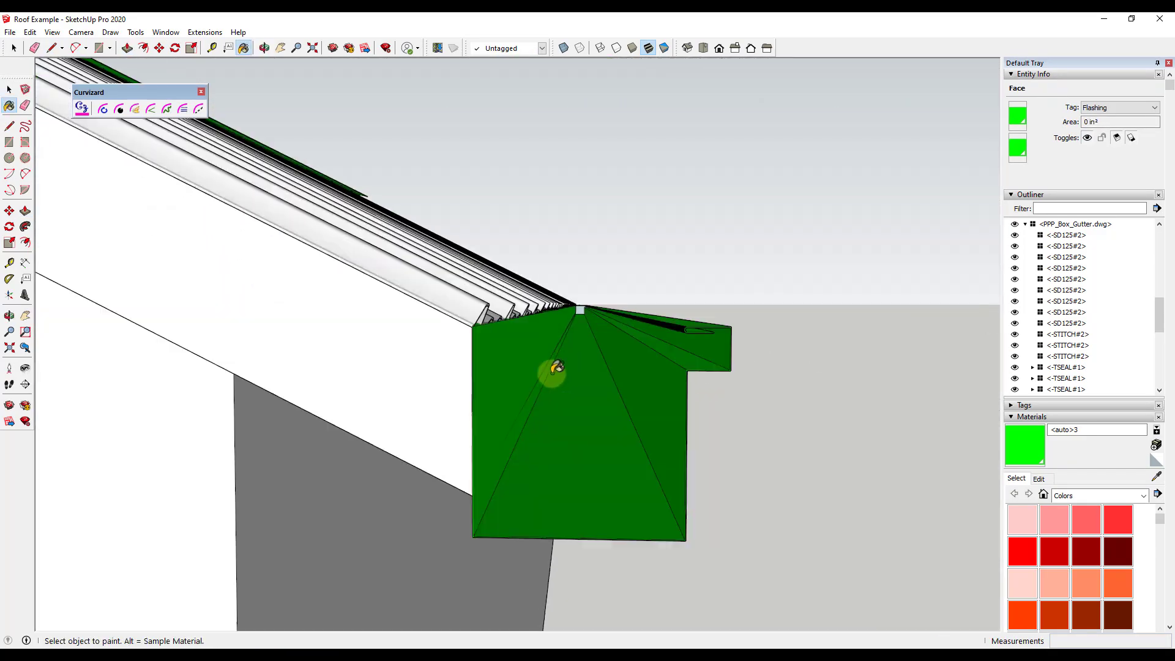
right_click(575, 420)
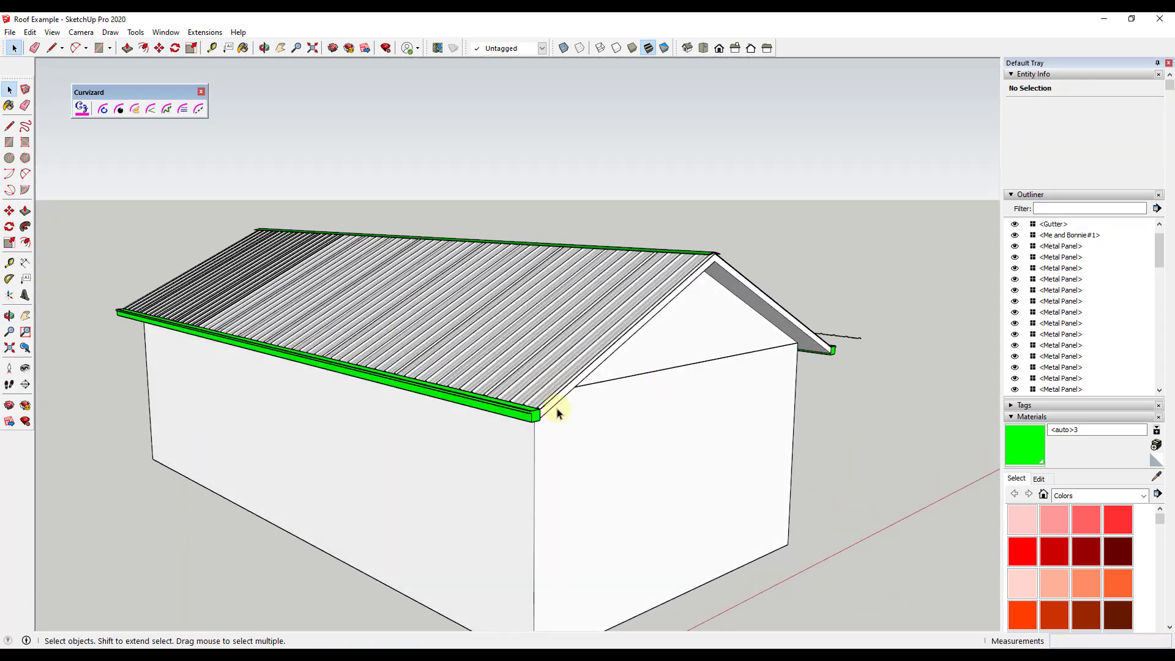
click(533, 409)
- Reset the ridge cap and gutters to the Default material, and delete the scale figure component
key(b)
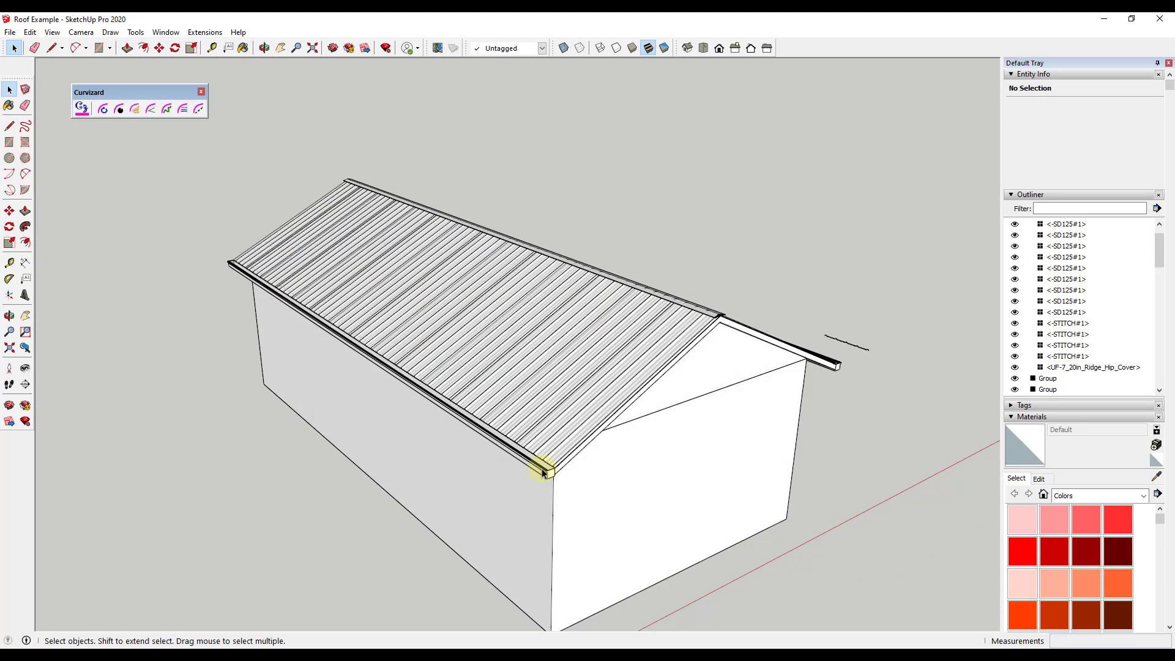
click(542, 471)
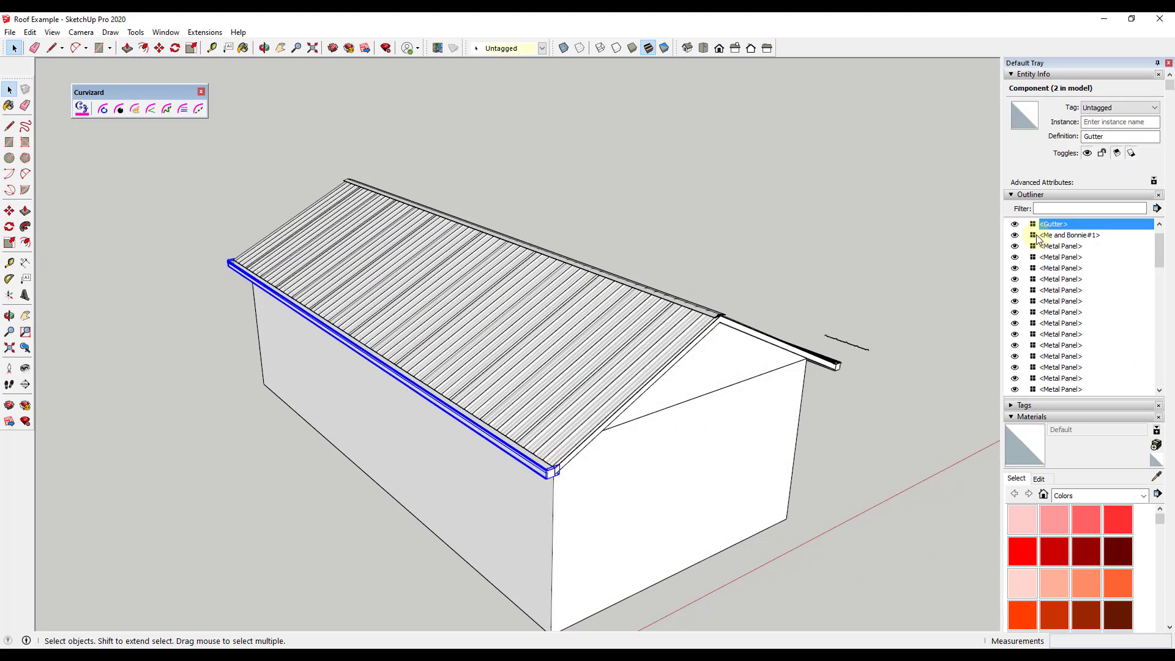
click(1047, 237)
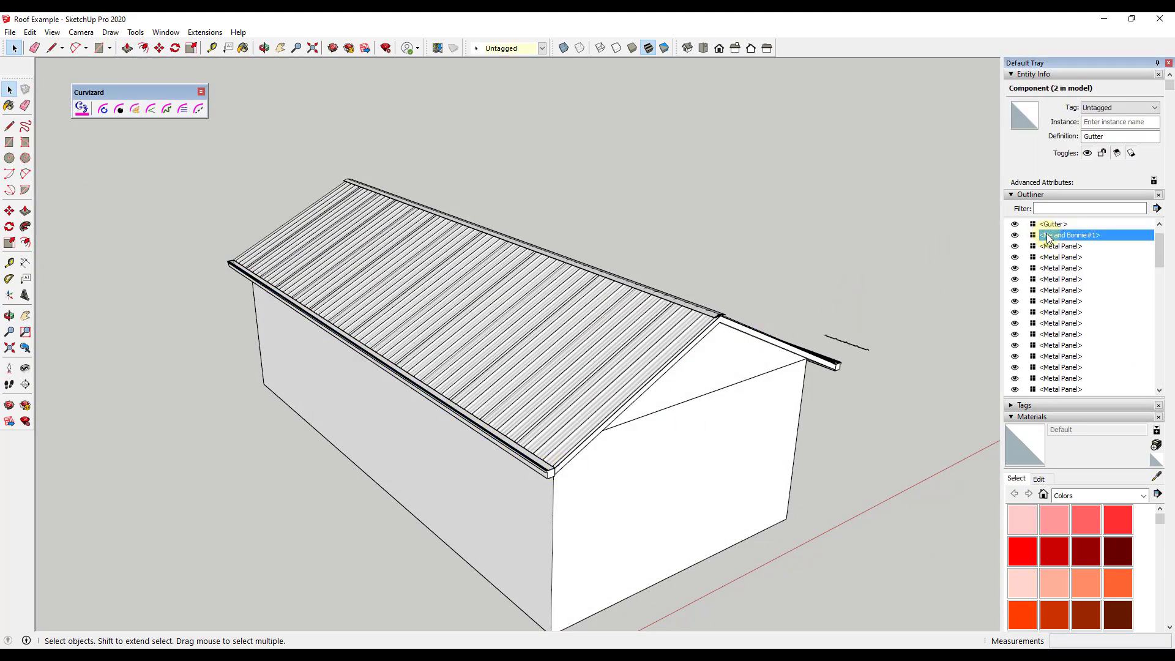
key(Delete)
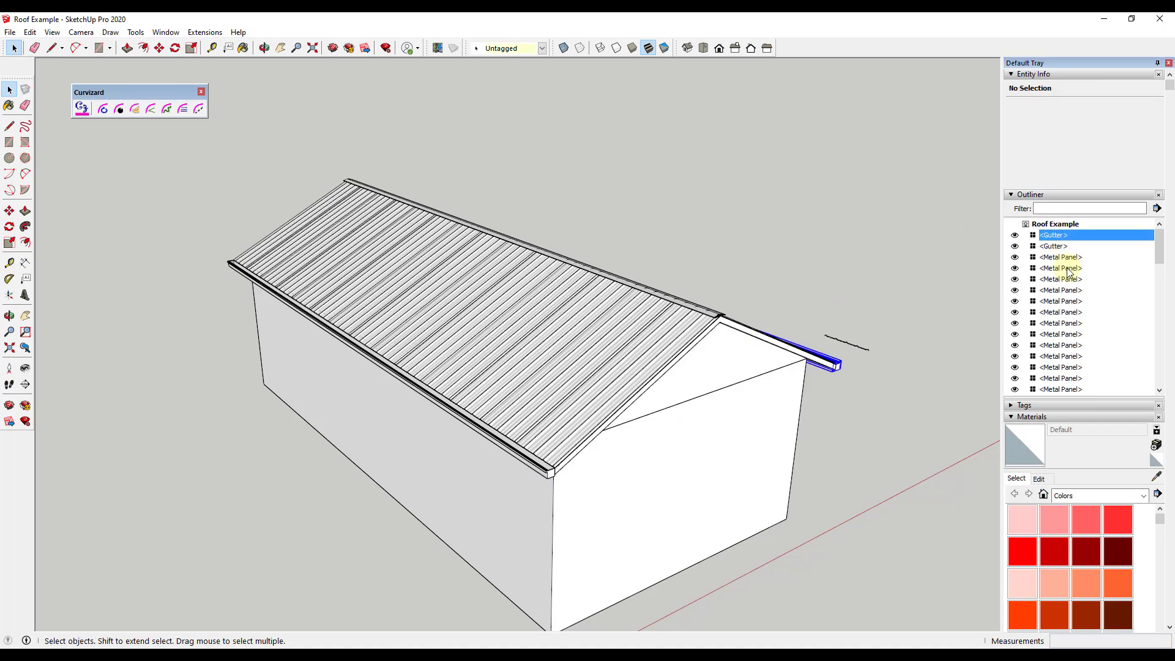
- Select the gutters, metal panels and ridge cap in the model and combine them into one group
scroll(1070, 282, down, 3)
shift+click(1063, 326)
middle_drag(952, 333, 551, 300)
scroll(551, 298, up, 2)
key(ctrl+t)
scroll(1062, 323, down, 3)
click(1026, 323)
scroll(554, 324, up, 3)
click(572, 327)
click(1063, 334)
scroll(1056, 257, up, 7)
click(640, 309)
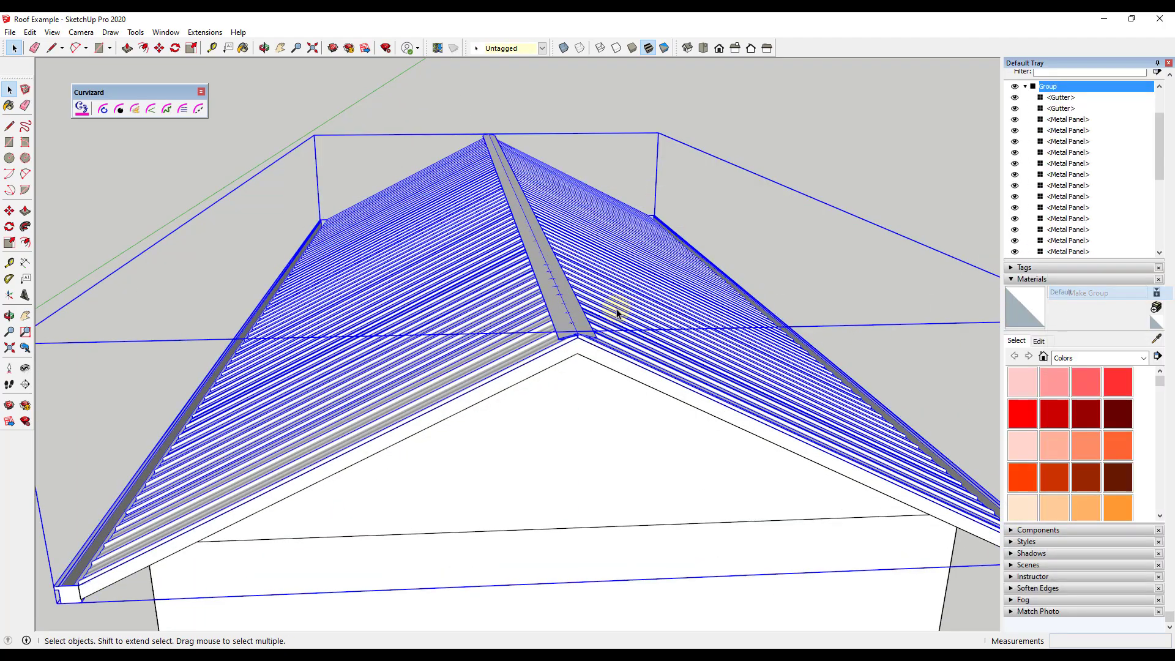
- Paint the whole roof group with the blue Color I05, undoing the stray fill on the gable, and deselect it
middle_drag(640, 310, 780, 312)
scroll(754, 317, down, 5)
middle_drag(696, 342, 913, 368)
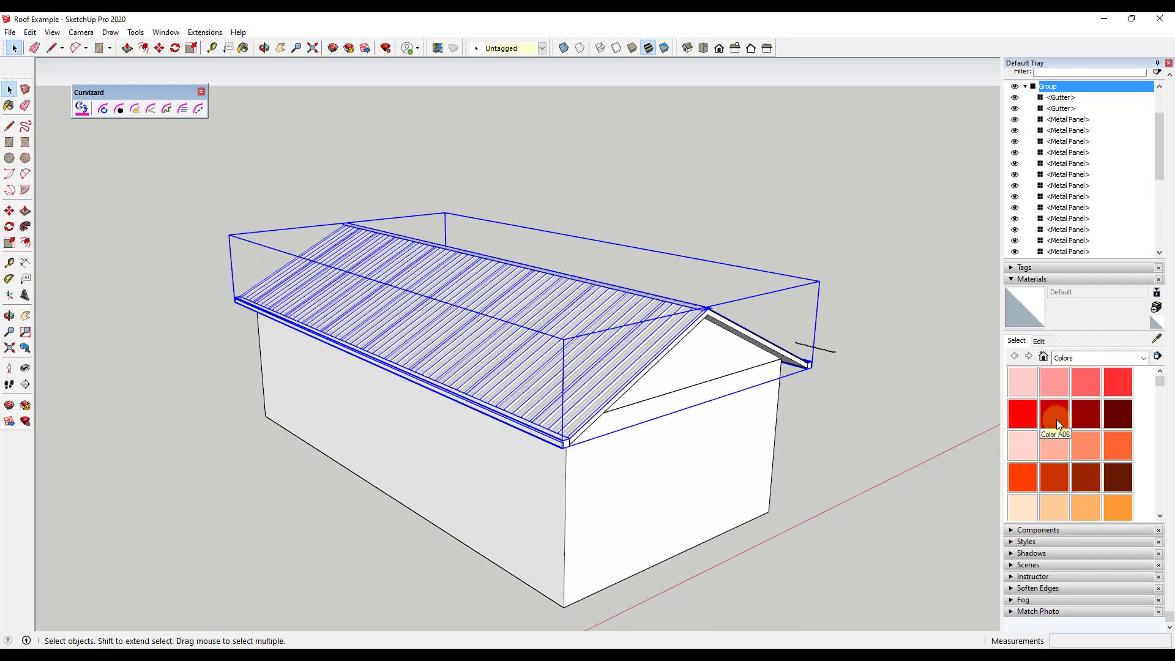
scroll(1056, 417, down, 8)
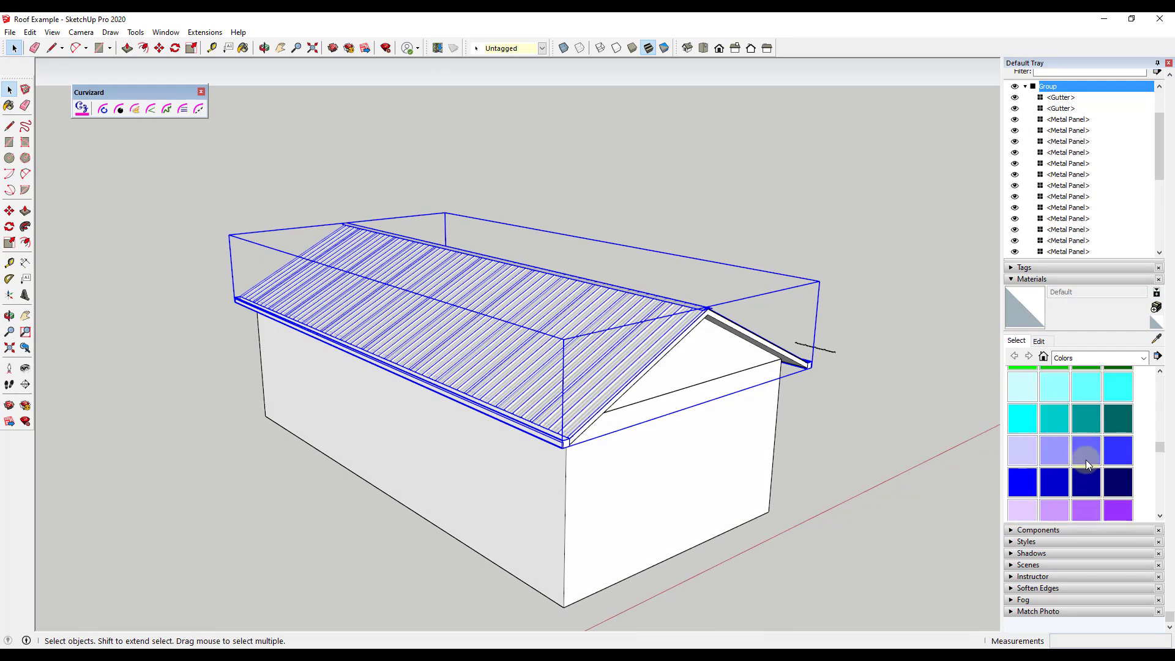
click(1022, 481)
click(550, 309)
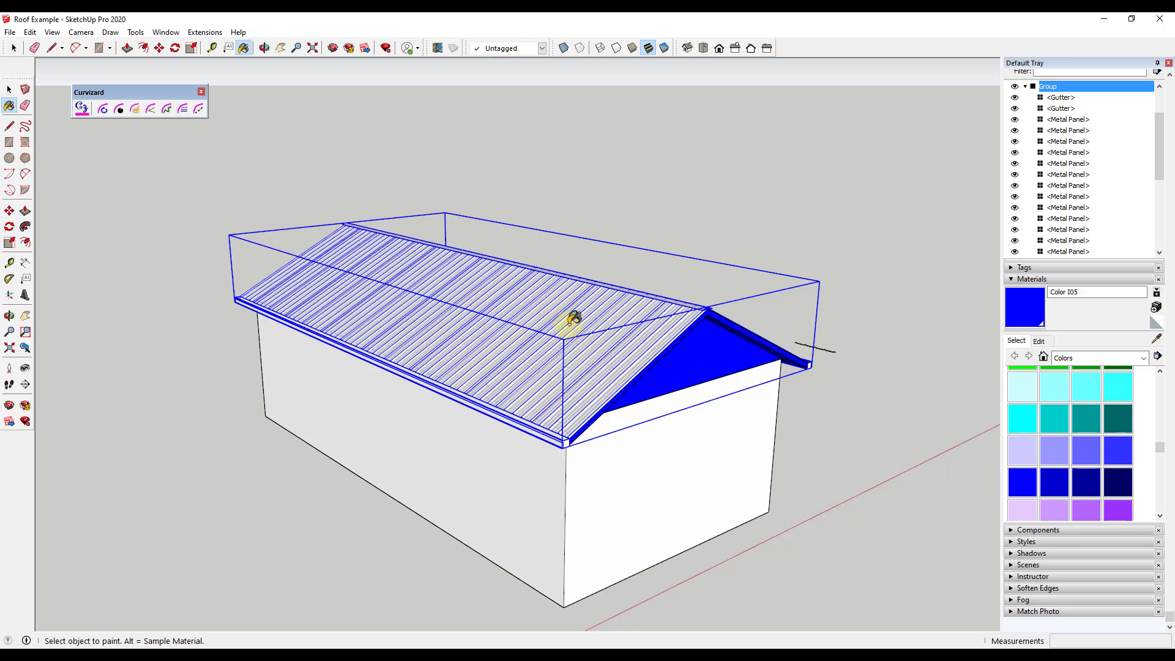
key(ctrl+z)
click(686, 308)
key(space)
click(708, 299)
- Examine the blue roof panels, ridge cap, gutters and gable end from several angles
middle_drag(649, 308, 640, 262)
scroll(596, 373, up, 5)
middle_drag(585, 380, 650, 405)
scroll(649, 406, down, 3)
scroll(649, 406, down, 5)
middle_drag(621, 357, 672, 337)
middle_drag(584, 299, 649, 366)
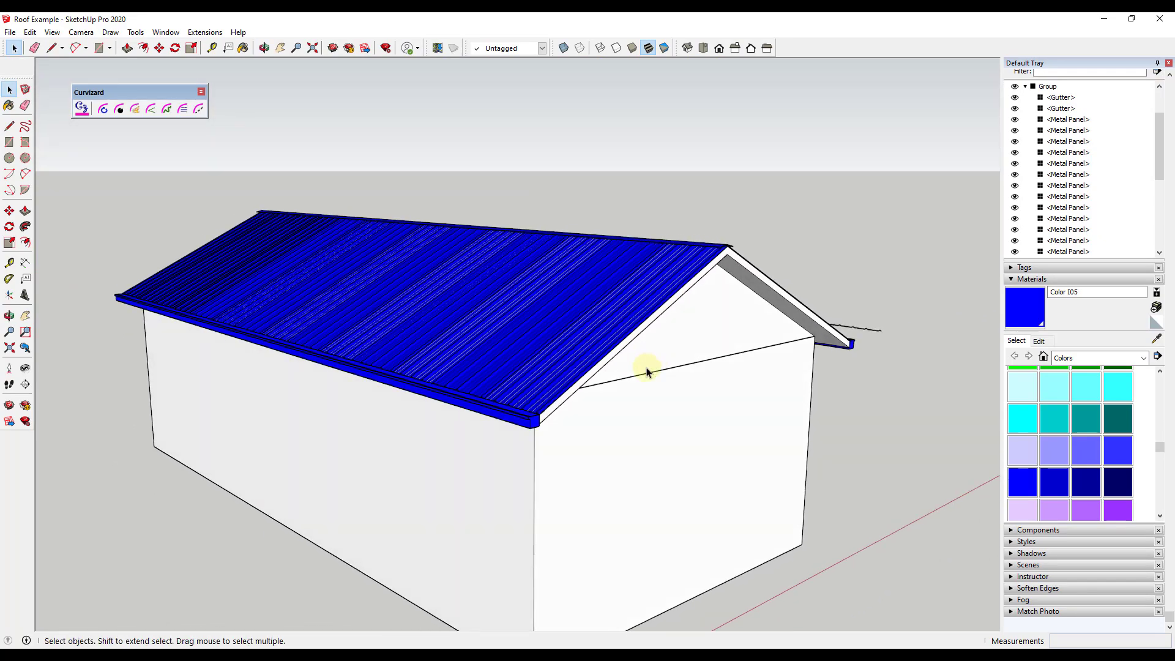
middle_drag(647, 409, 803, 377)
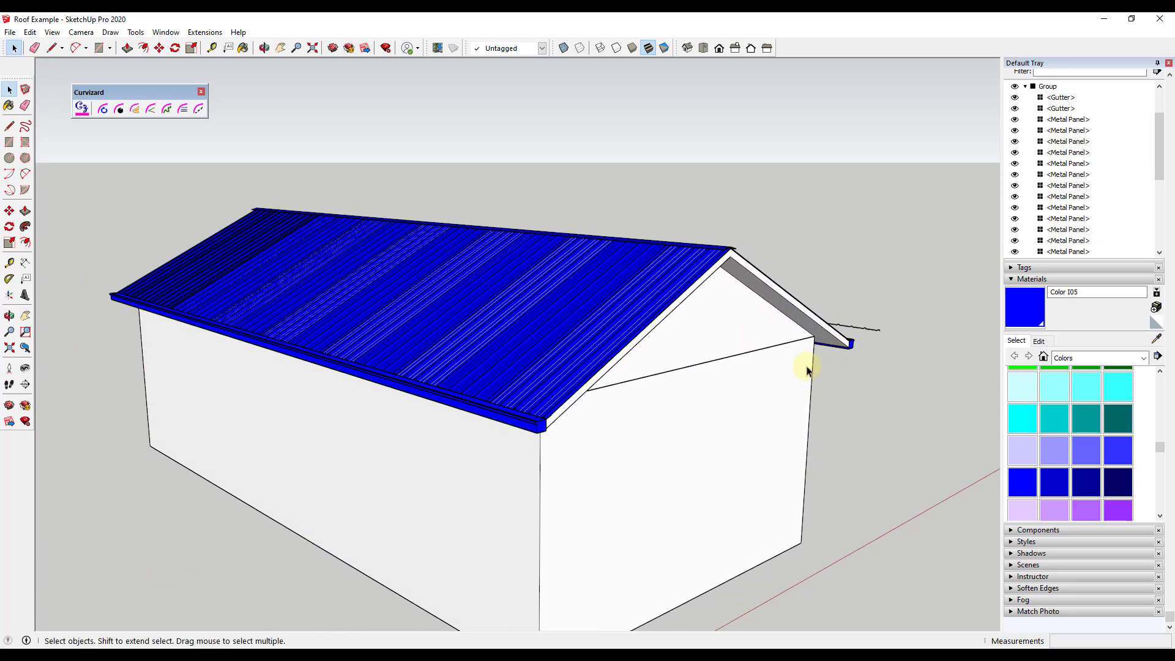